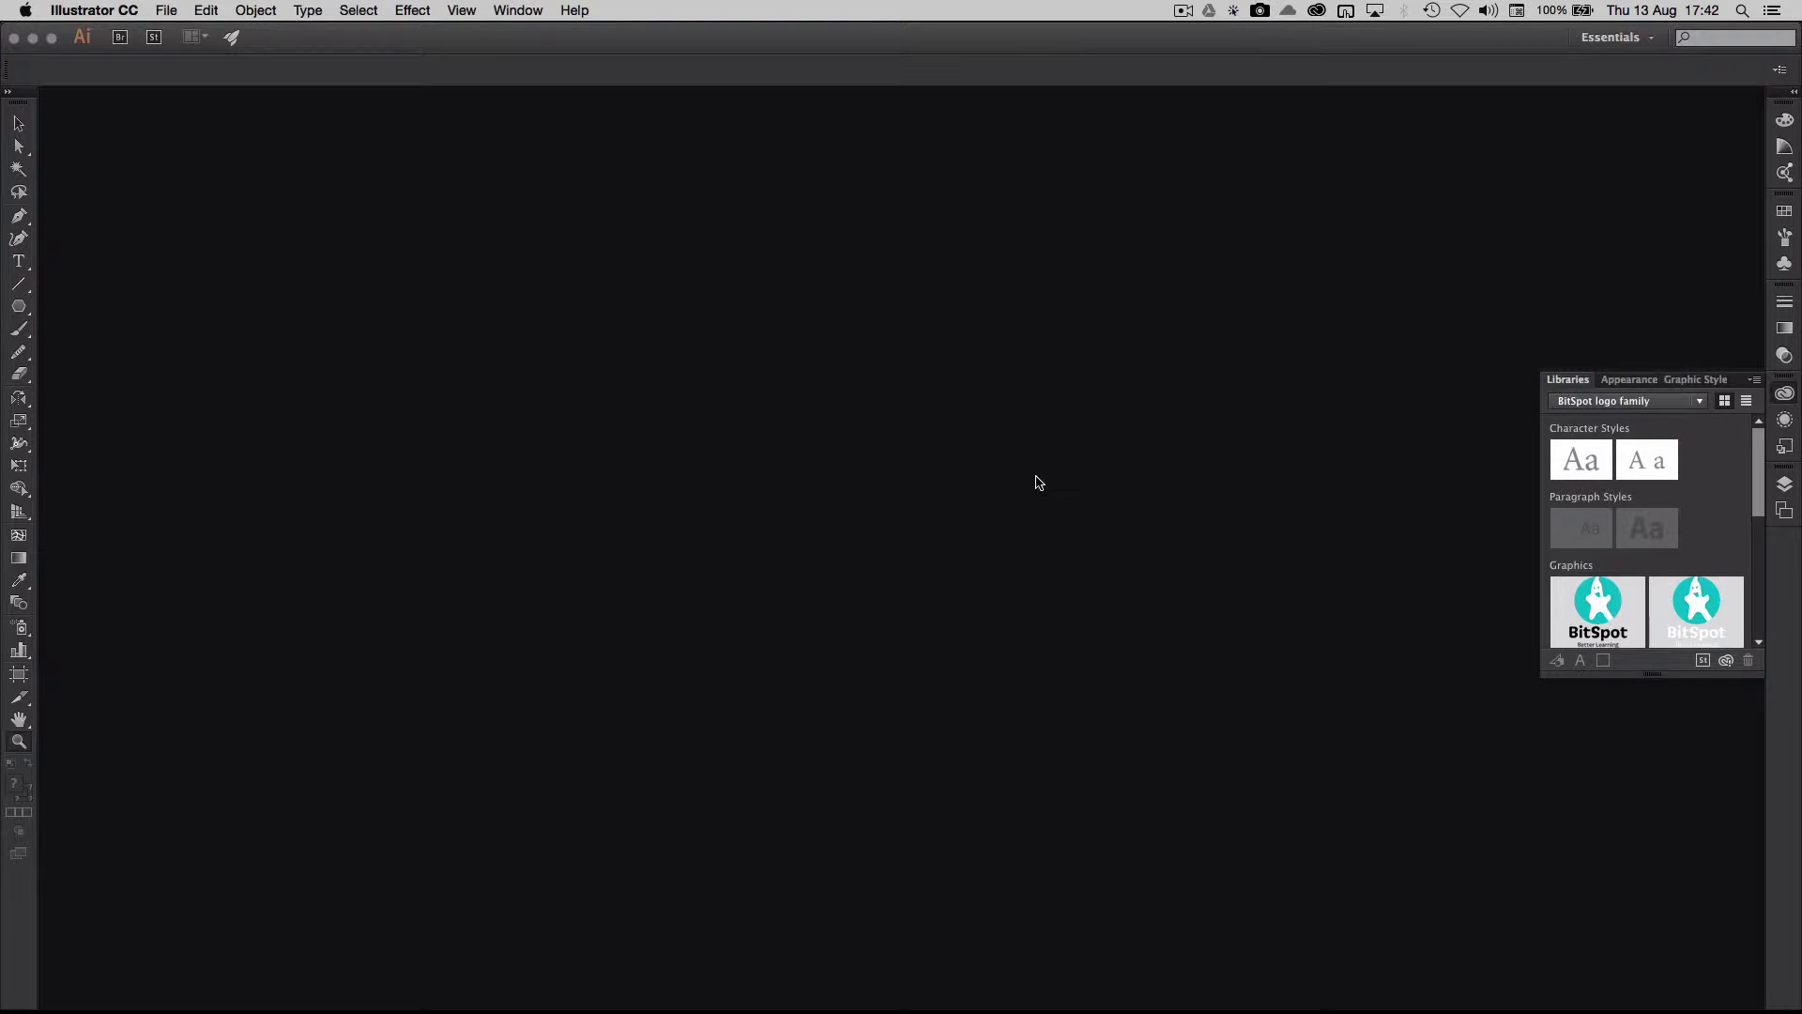
Switch through the Automation, Painting, and Printing and Proofing workspaces in turn
{"action": "left_click", "coordinate": [1613, 50]}
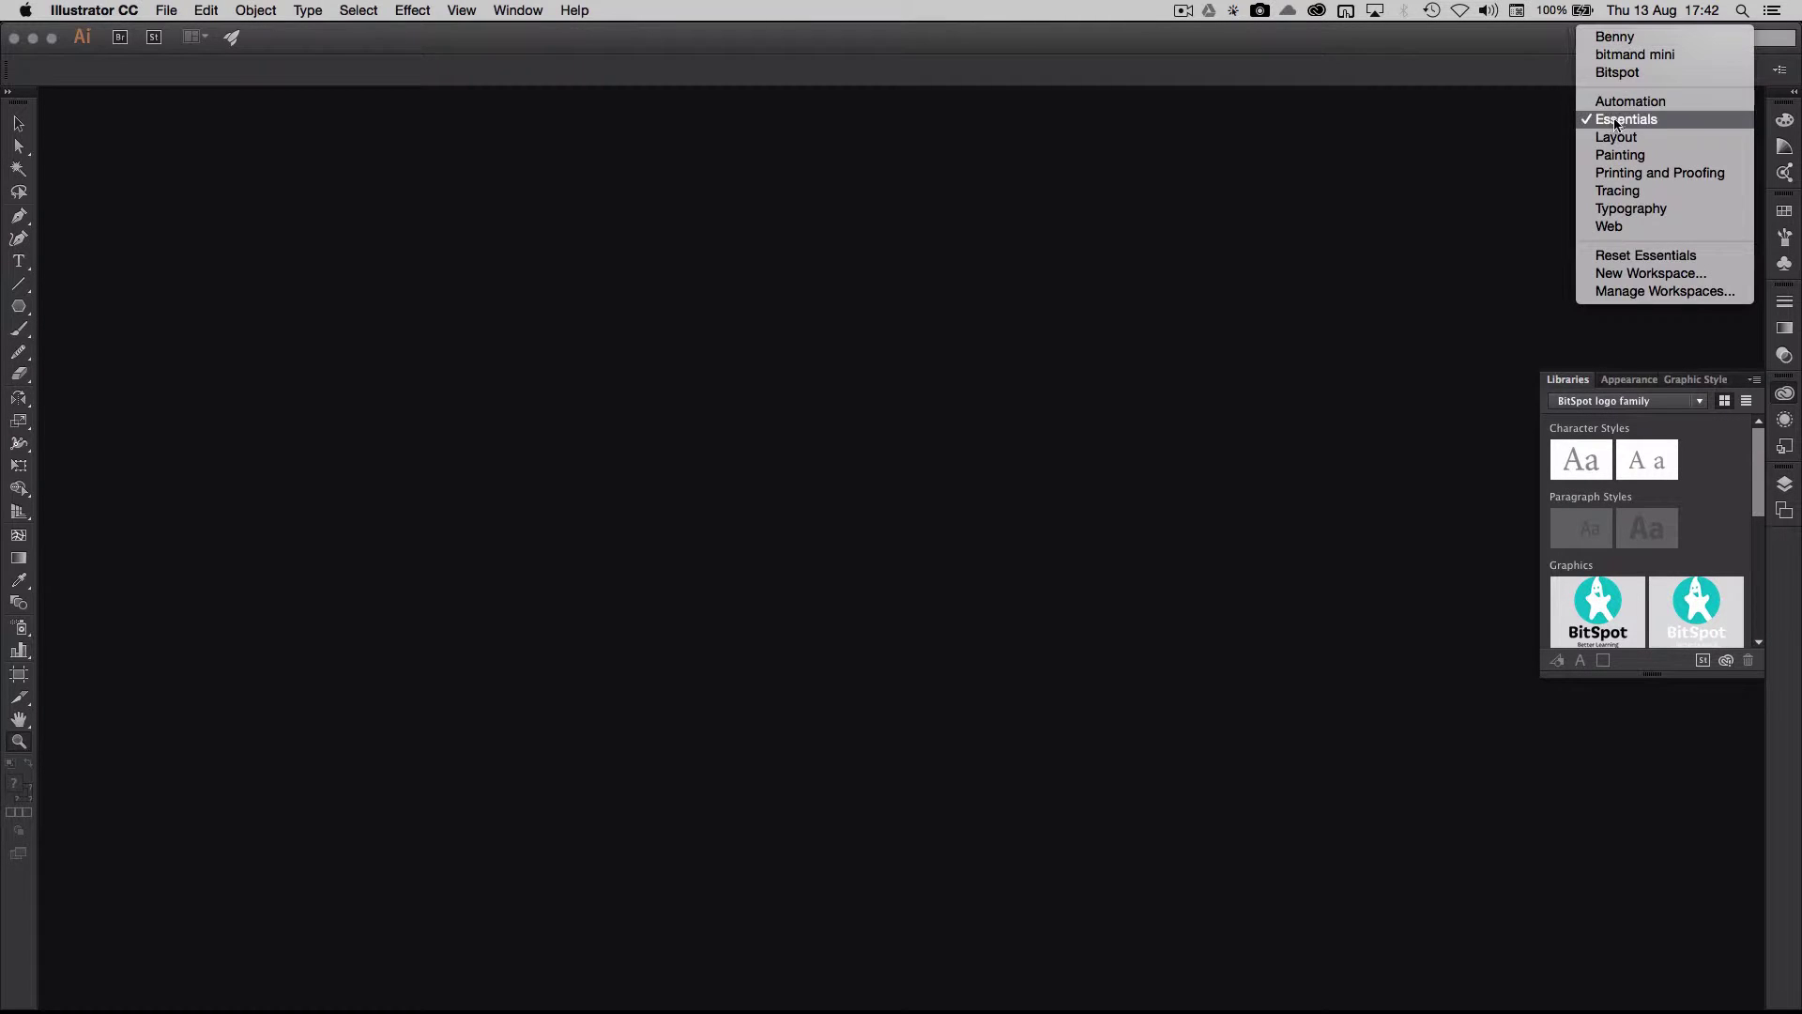
{"action": "left_click", "coordinate": [1577, 173]}
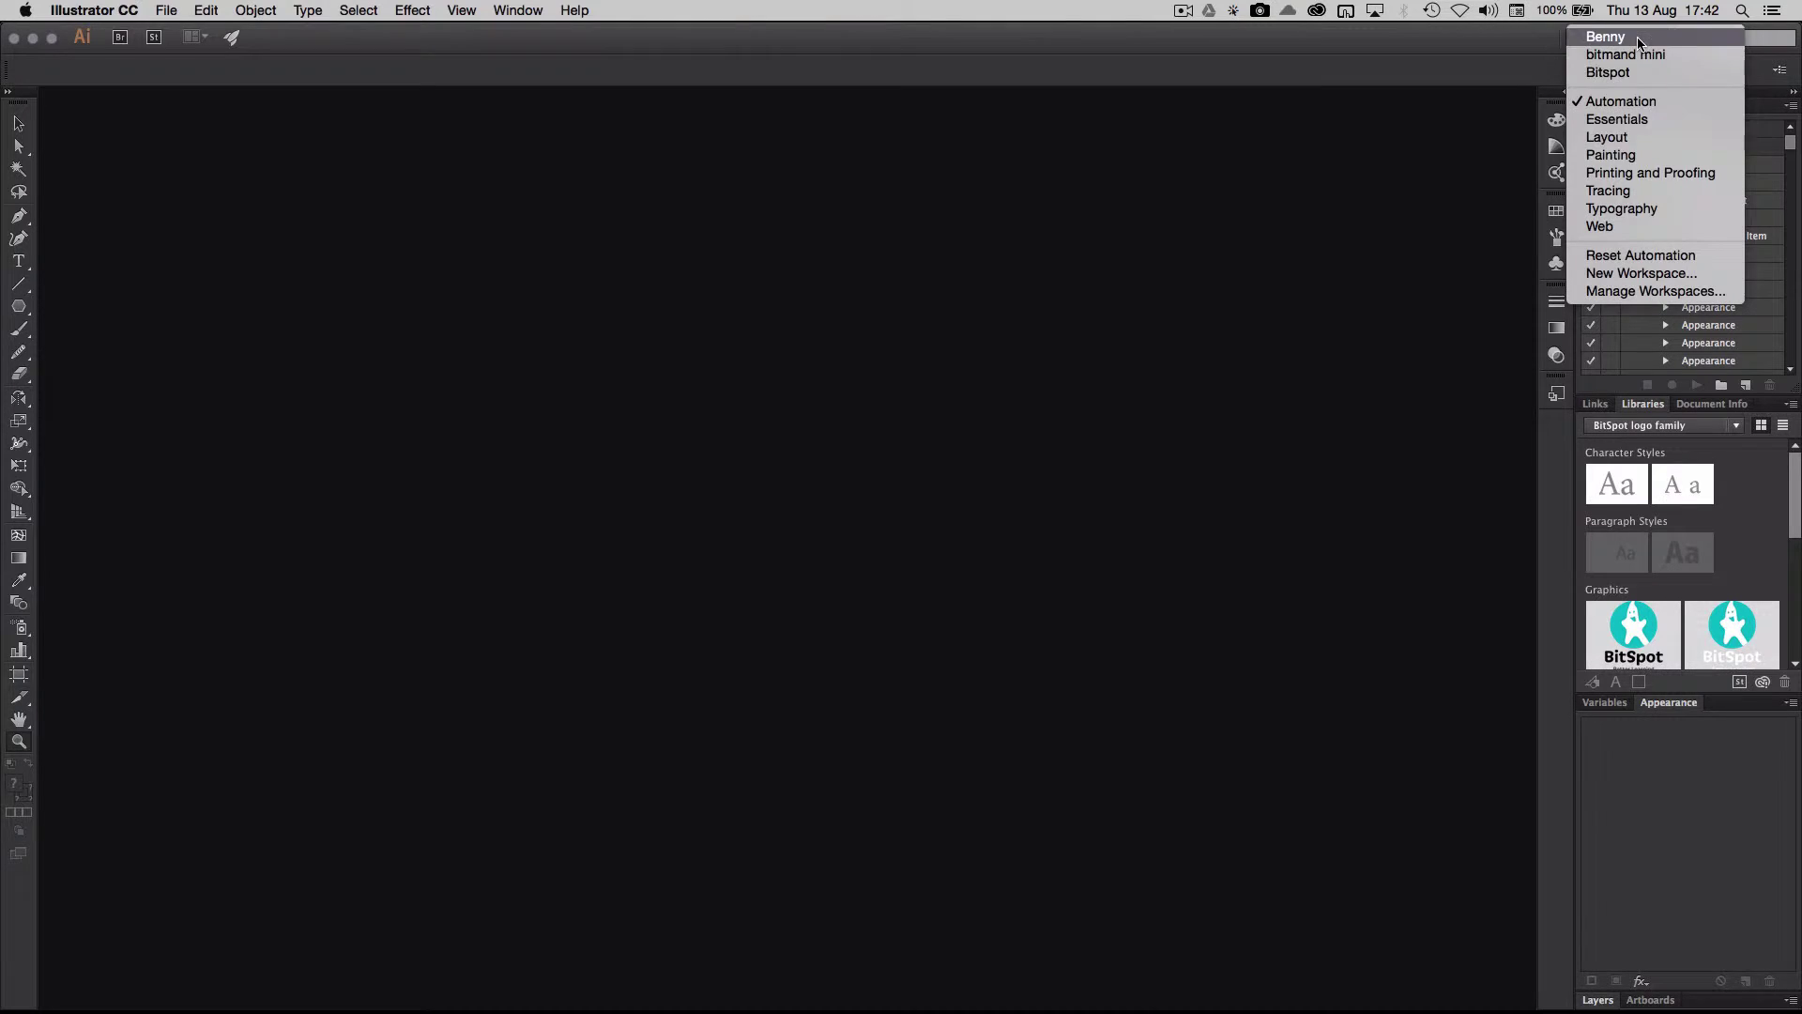
{"action": "left_click", "coordinate": [1641, 39]}
{"action": "left_click", "coordinate": [1617, 171]}
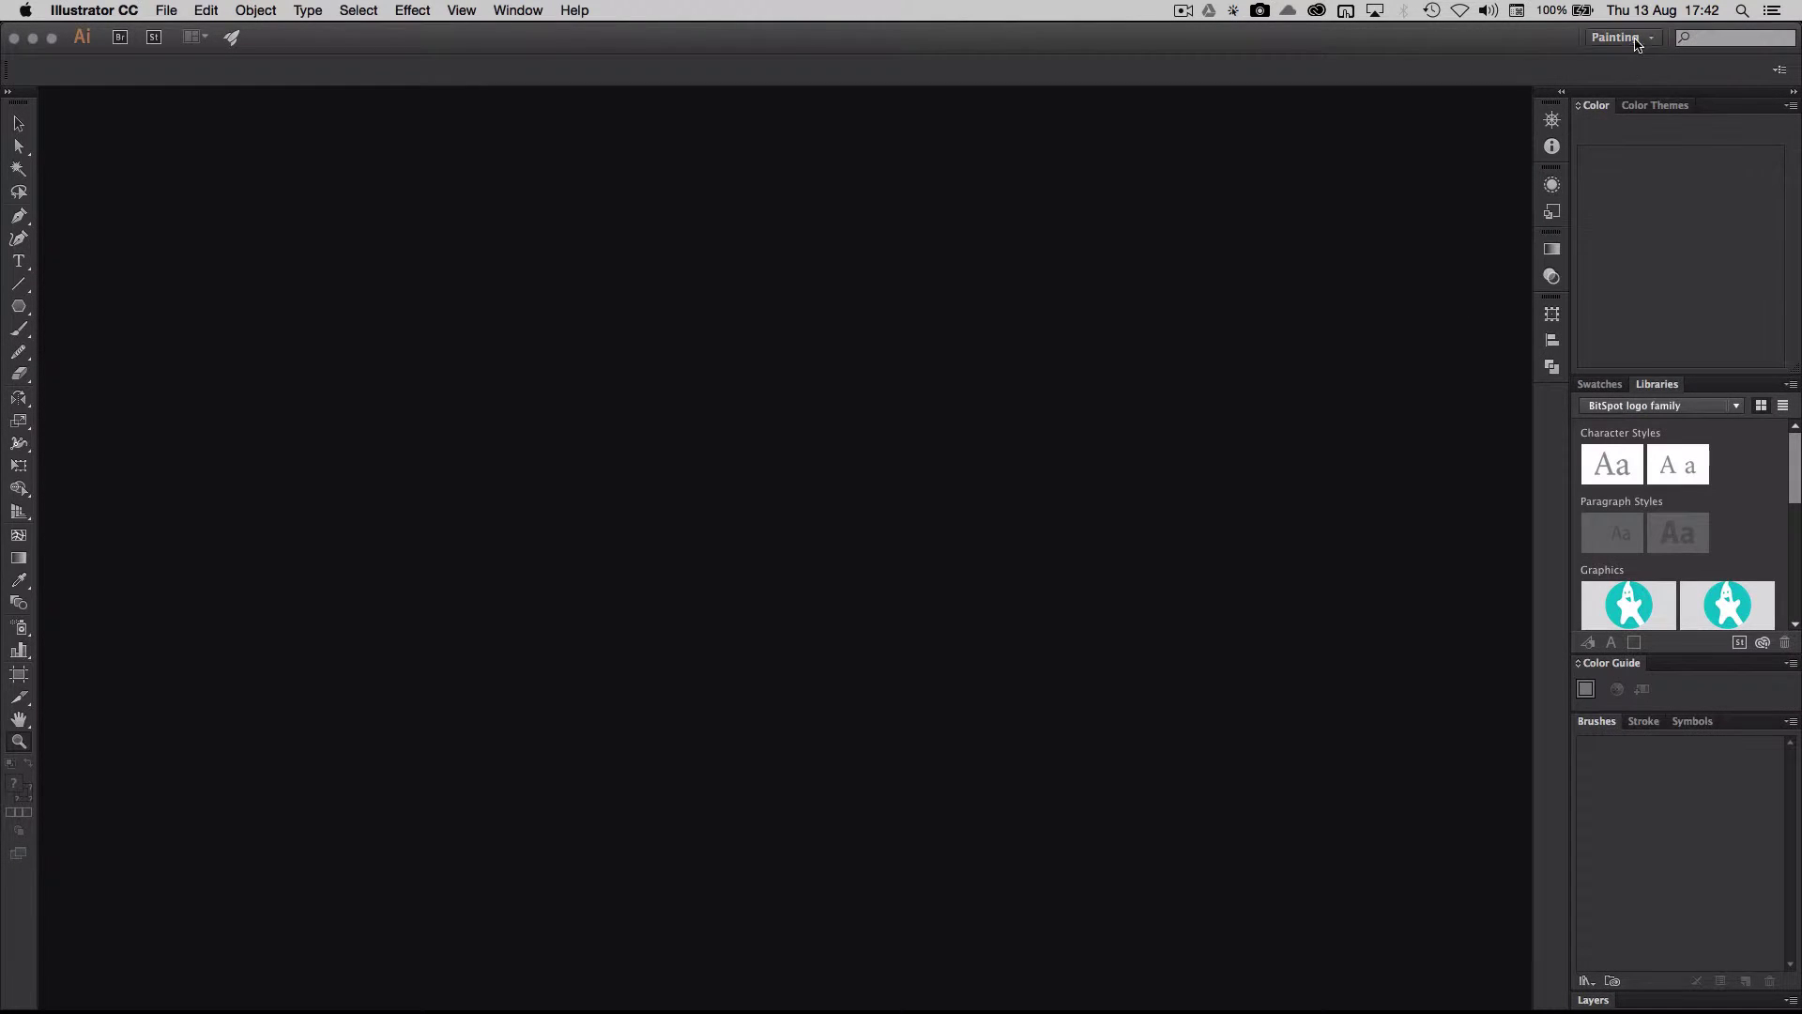
{"action": "left_click", "coordinate": [1636, 40]}
{"action": "left_click", "coordinate": [1619, 173]}
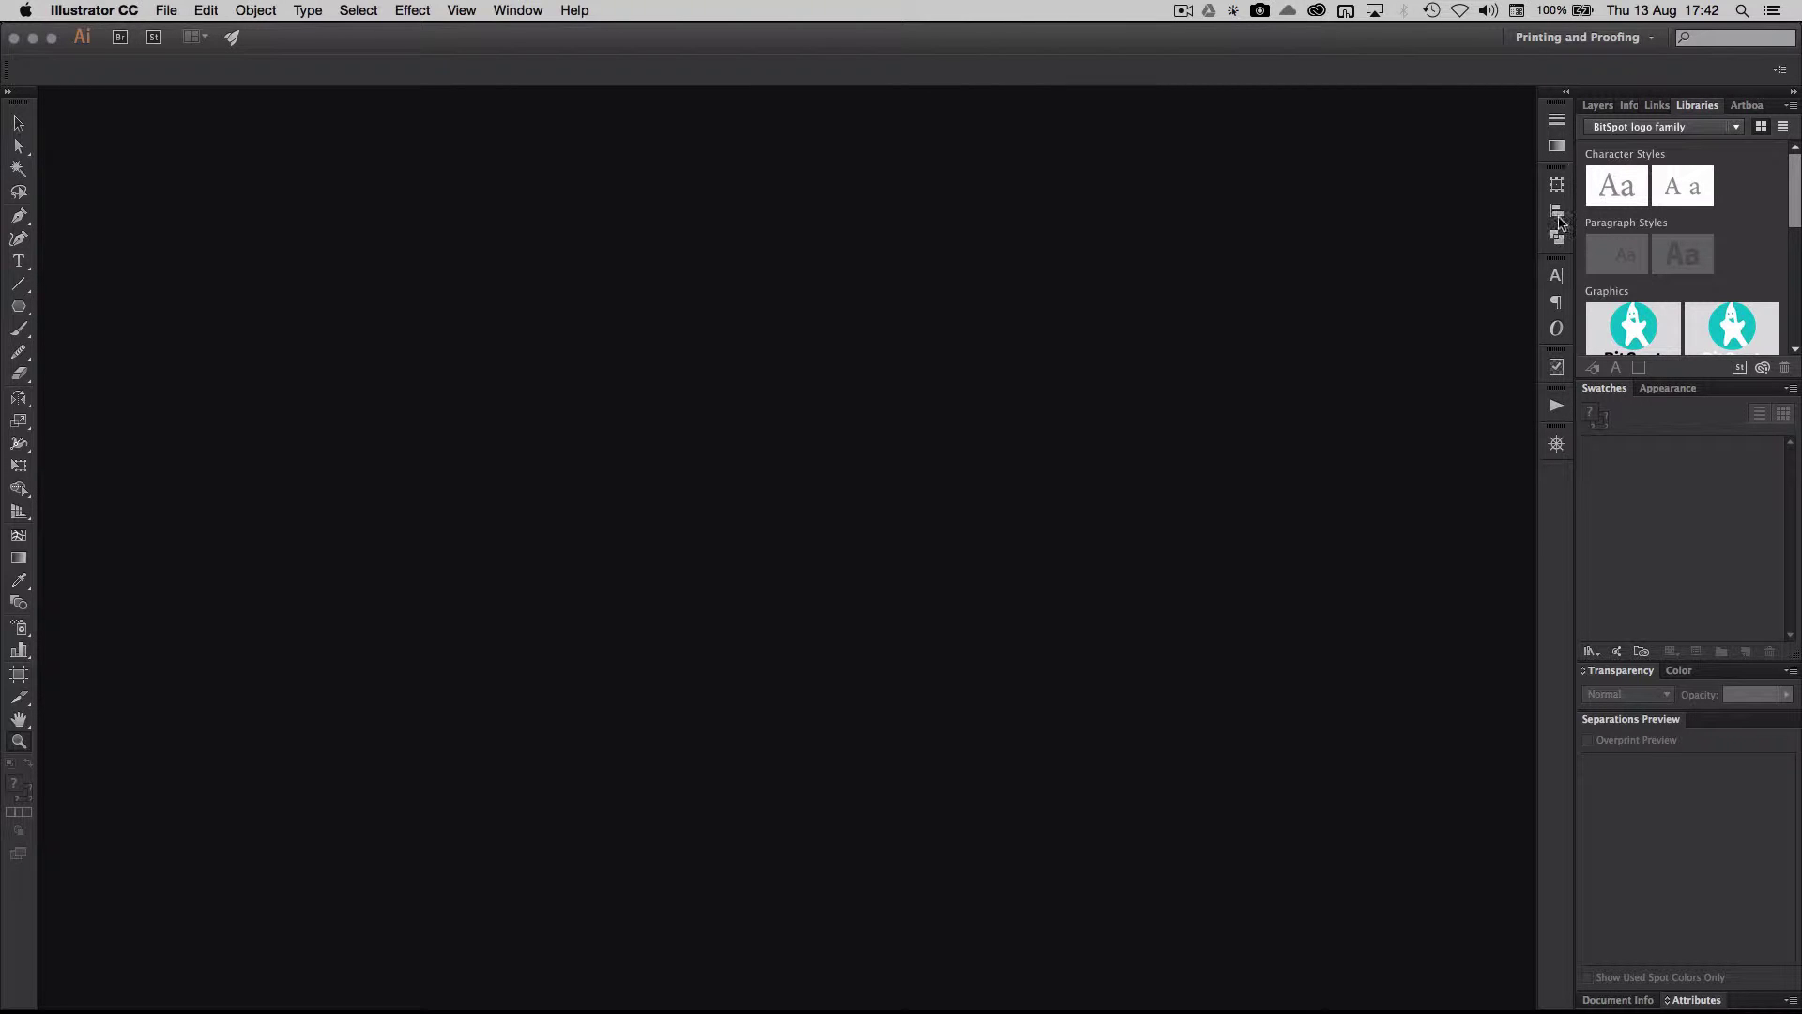
Browse the Window menu's panel list, then return to the Essentials workspace
{"action": "left_click", "coordinate": [532, 12]}
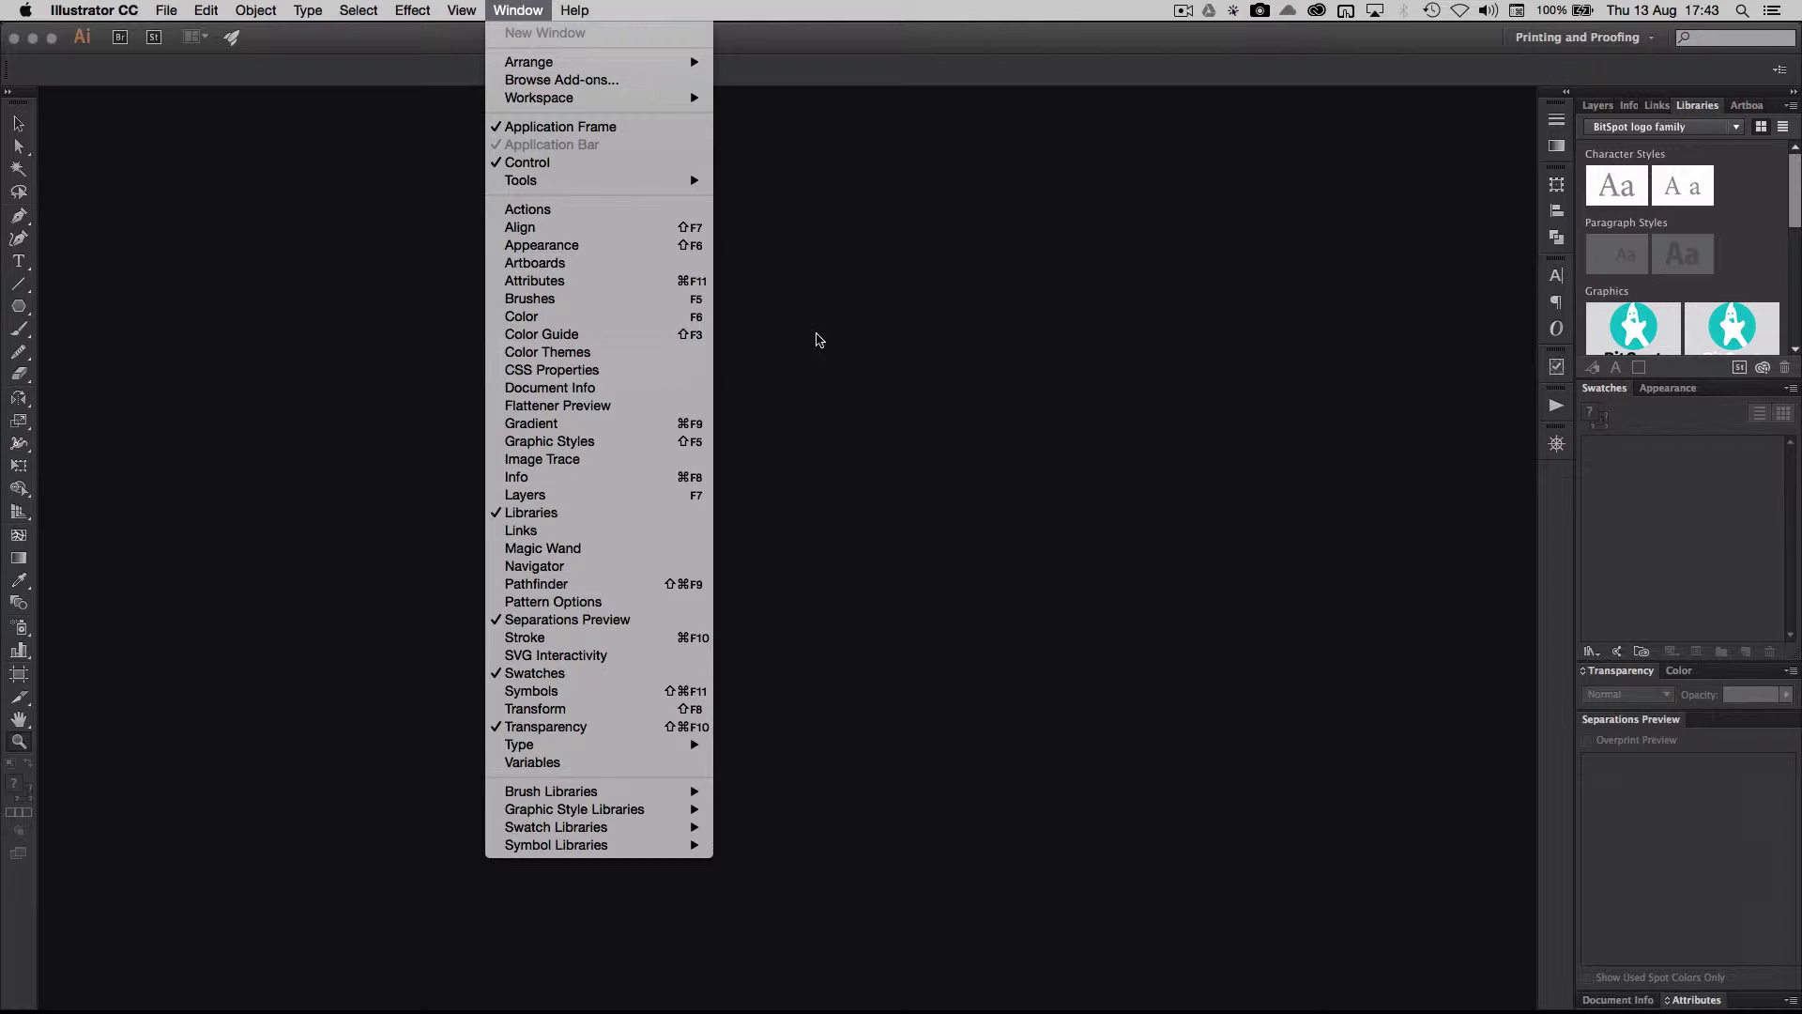
{"action": "left_click", "coordinate": [1375, 214]}
{"action": "left_click", "coordinate": [1607, 41]}
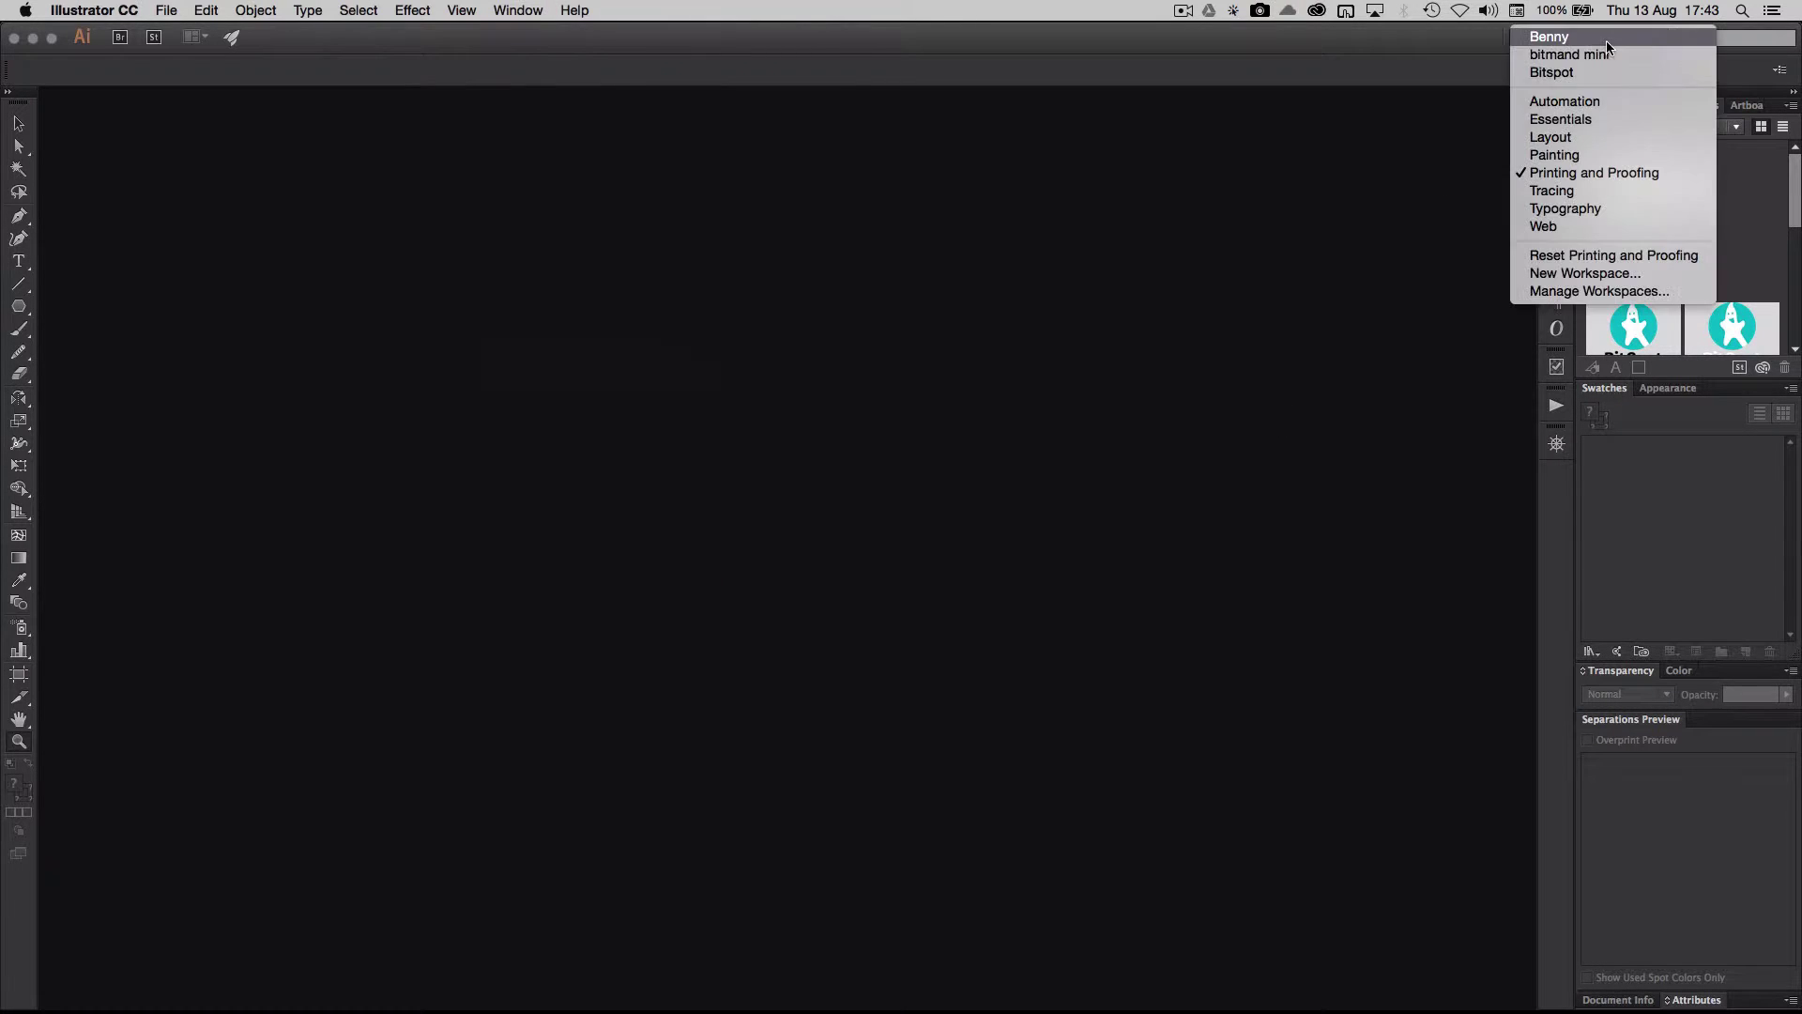
{"action": "left_click", "coordinate": [1578, 119]}
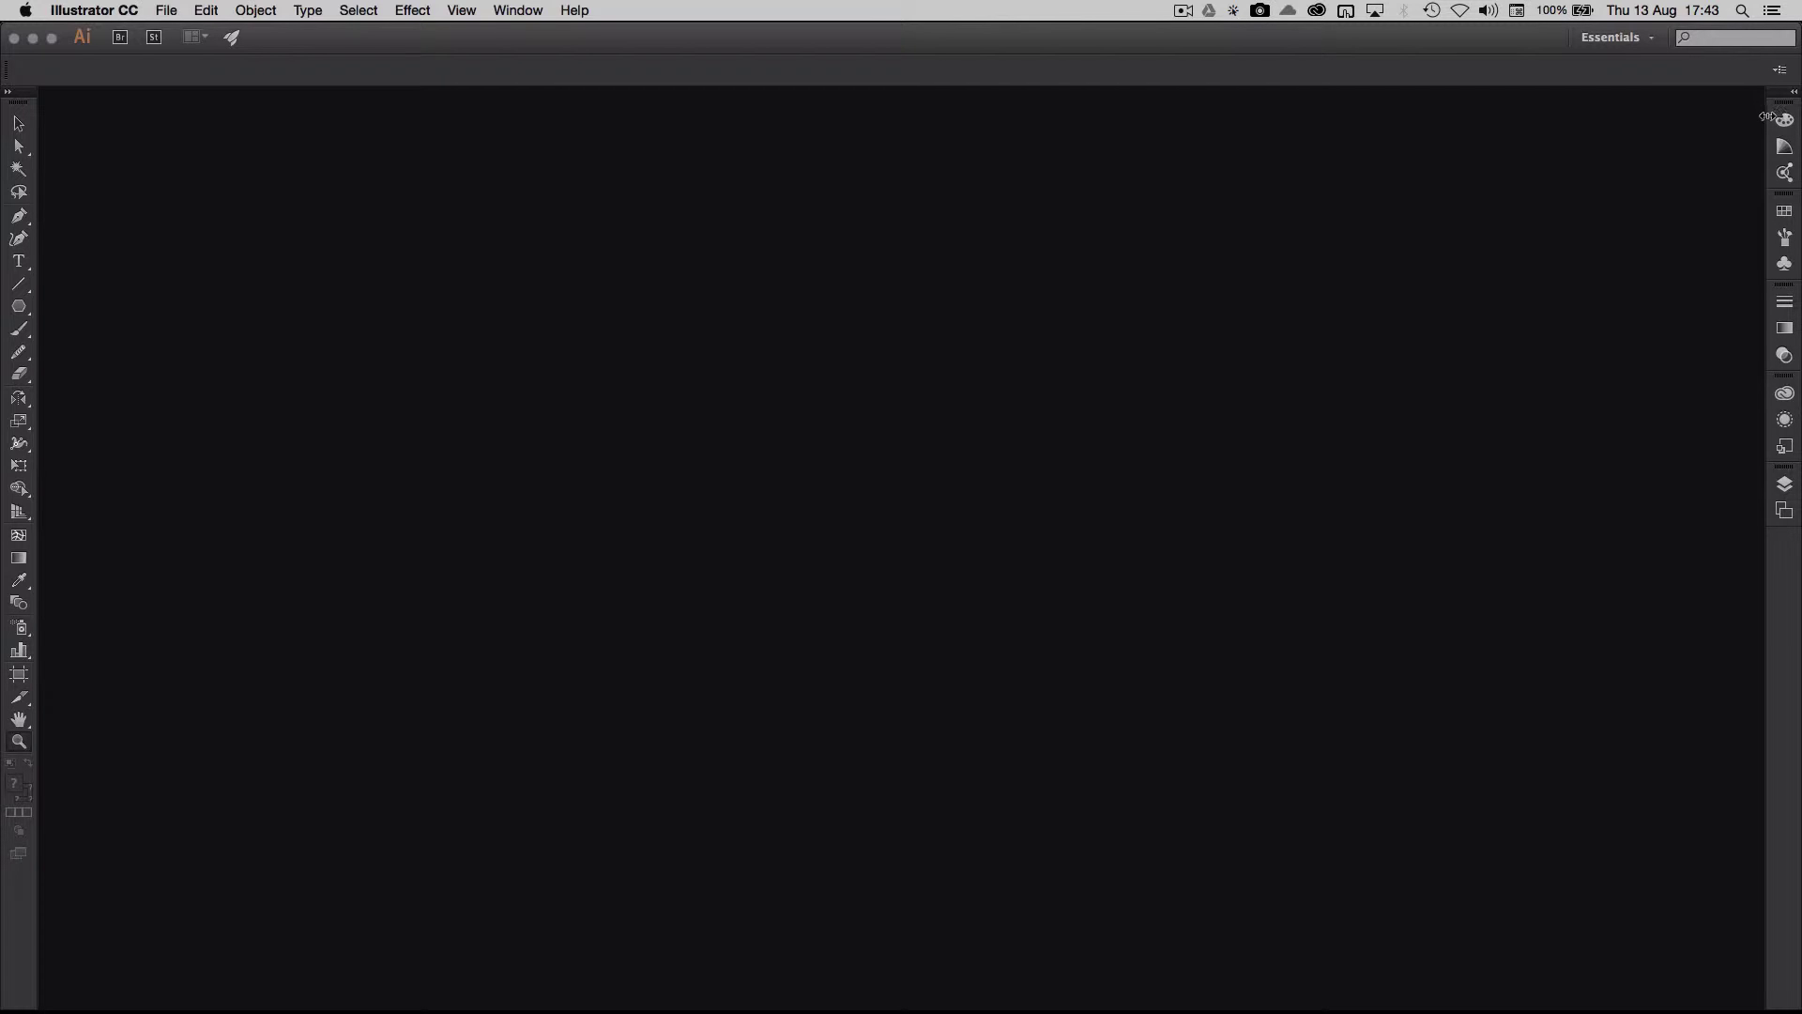
Widen the dock to show panel names and view the Color, Color Guide and Color Themes tabs
{"action": "left_click_drag", "start_coordinate": [1765, 116], "coordinate": [1673, 117]}
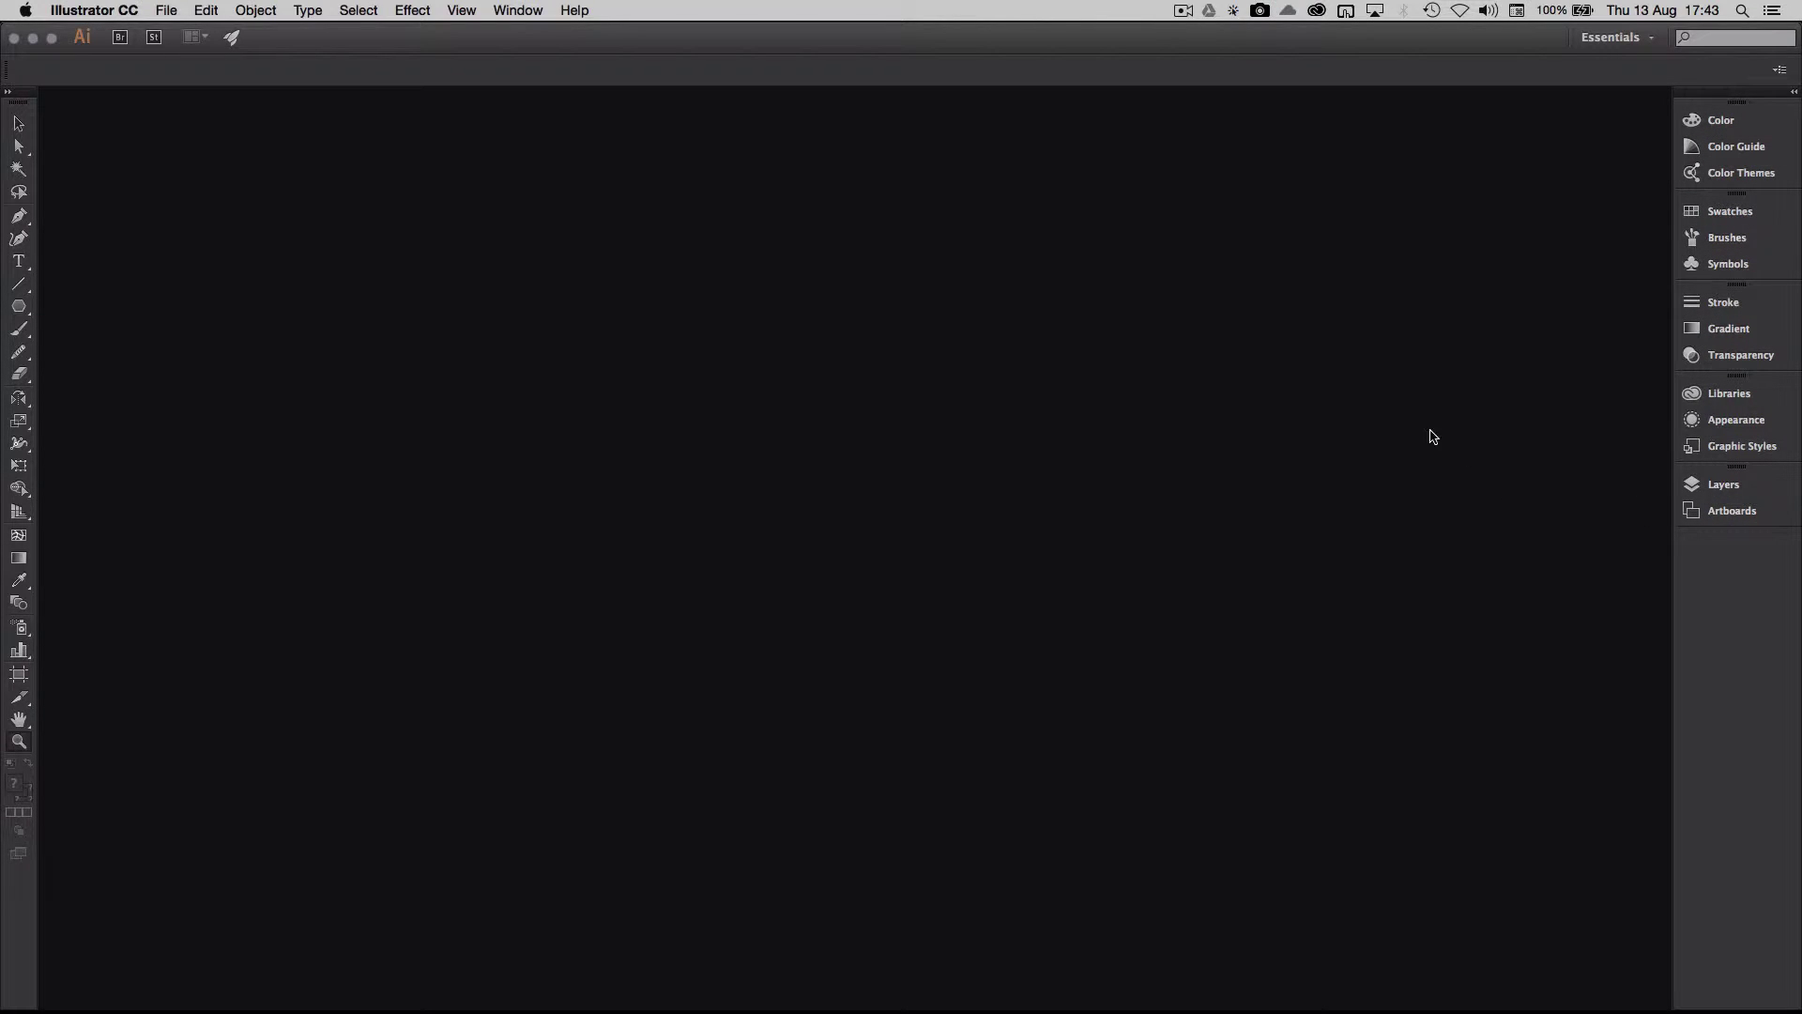
{"action": "left_click", "coordinate": [1691, 120]}
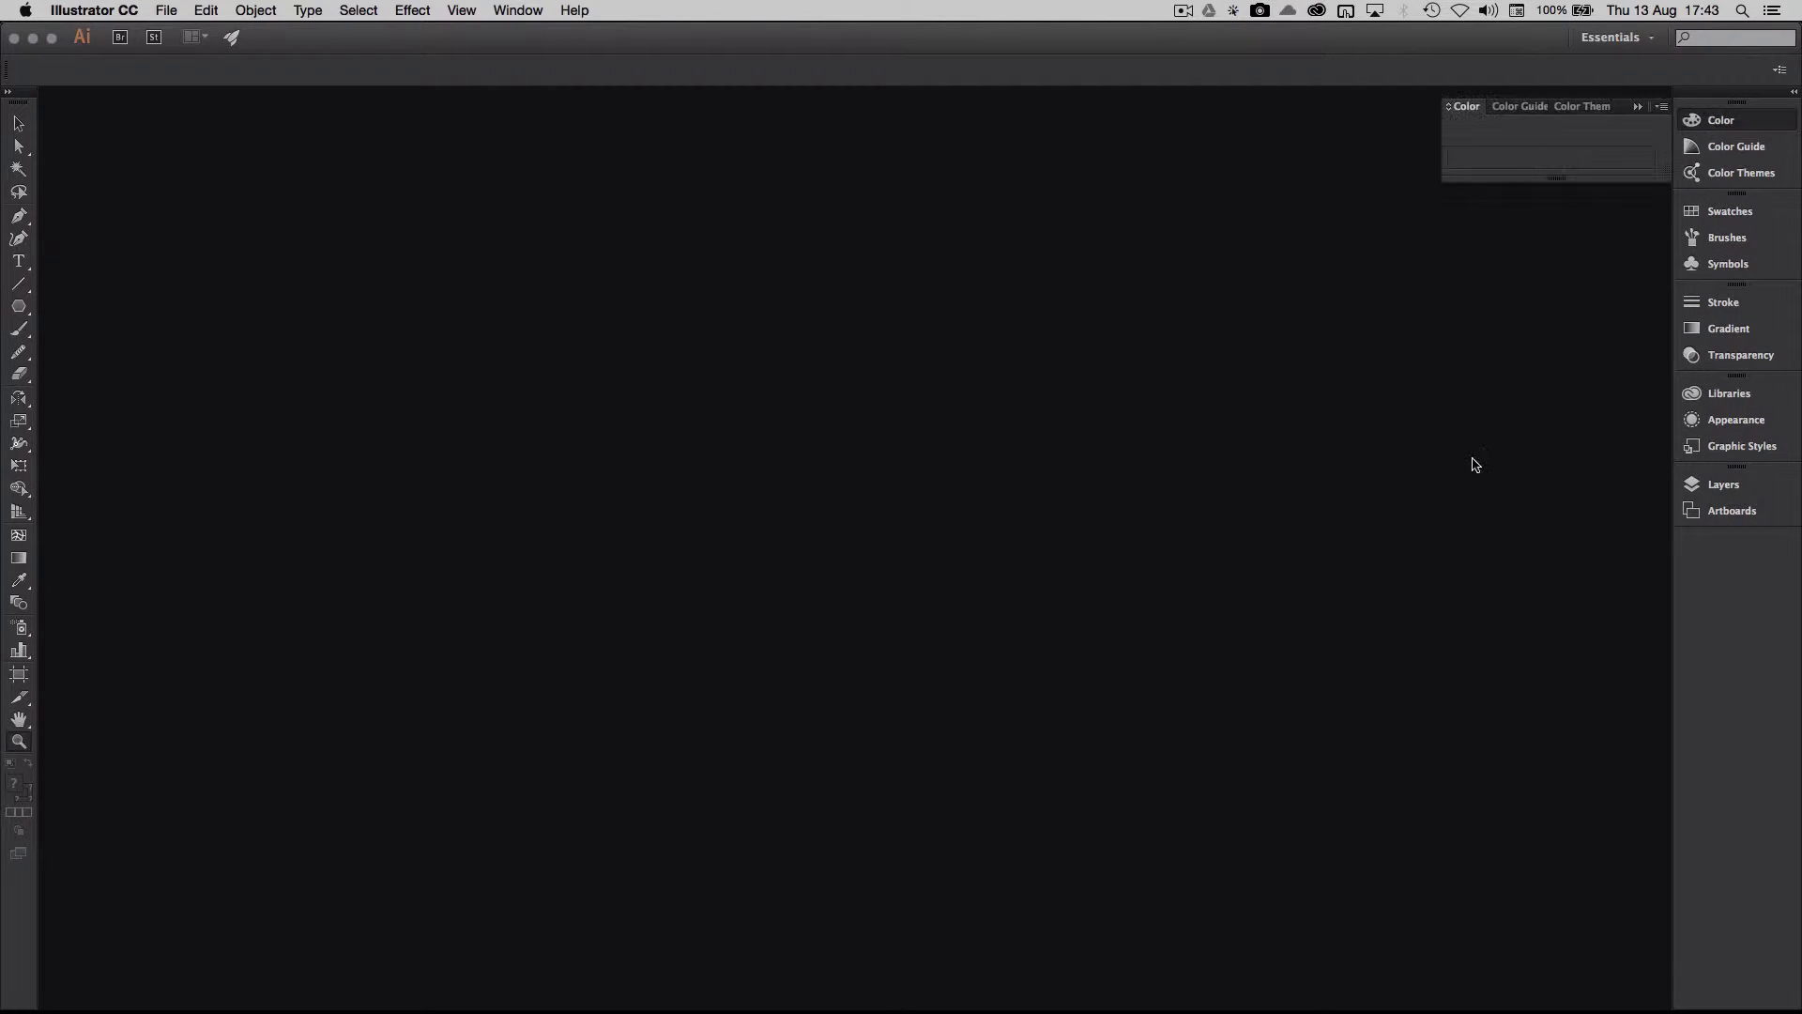
{"action": "left_click", "coordinate": [1736, 147]}
{"action": "left_click", "coordinate": [1742, 172]}
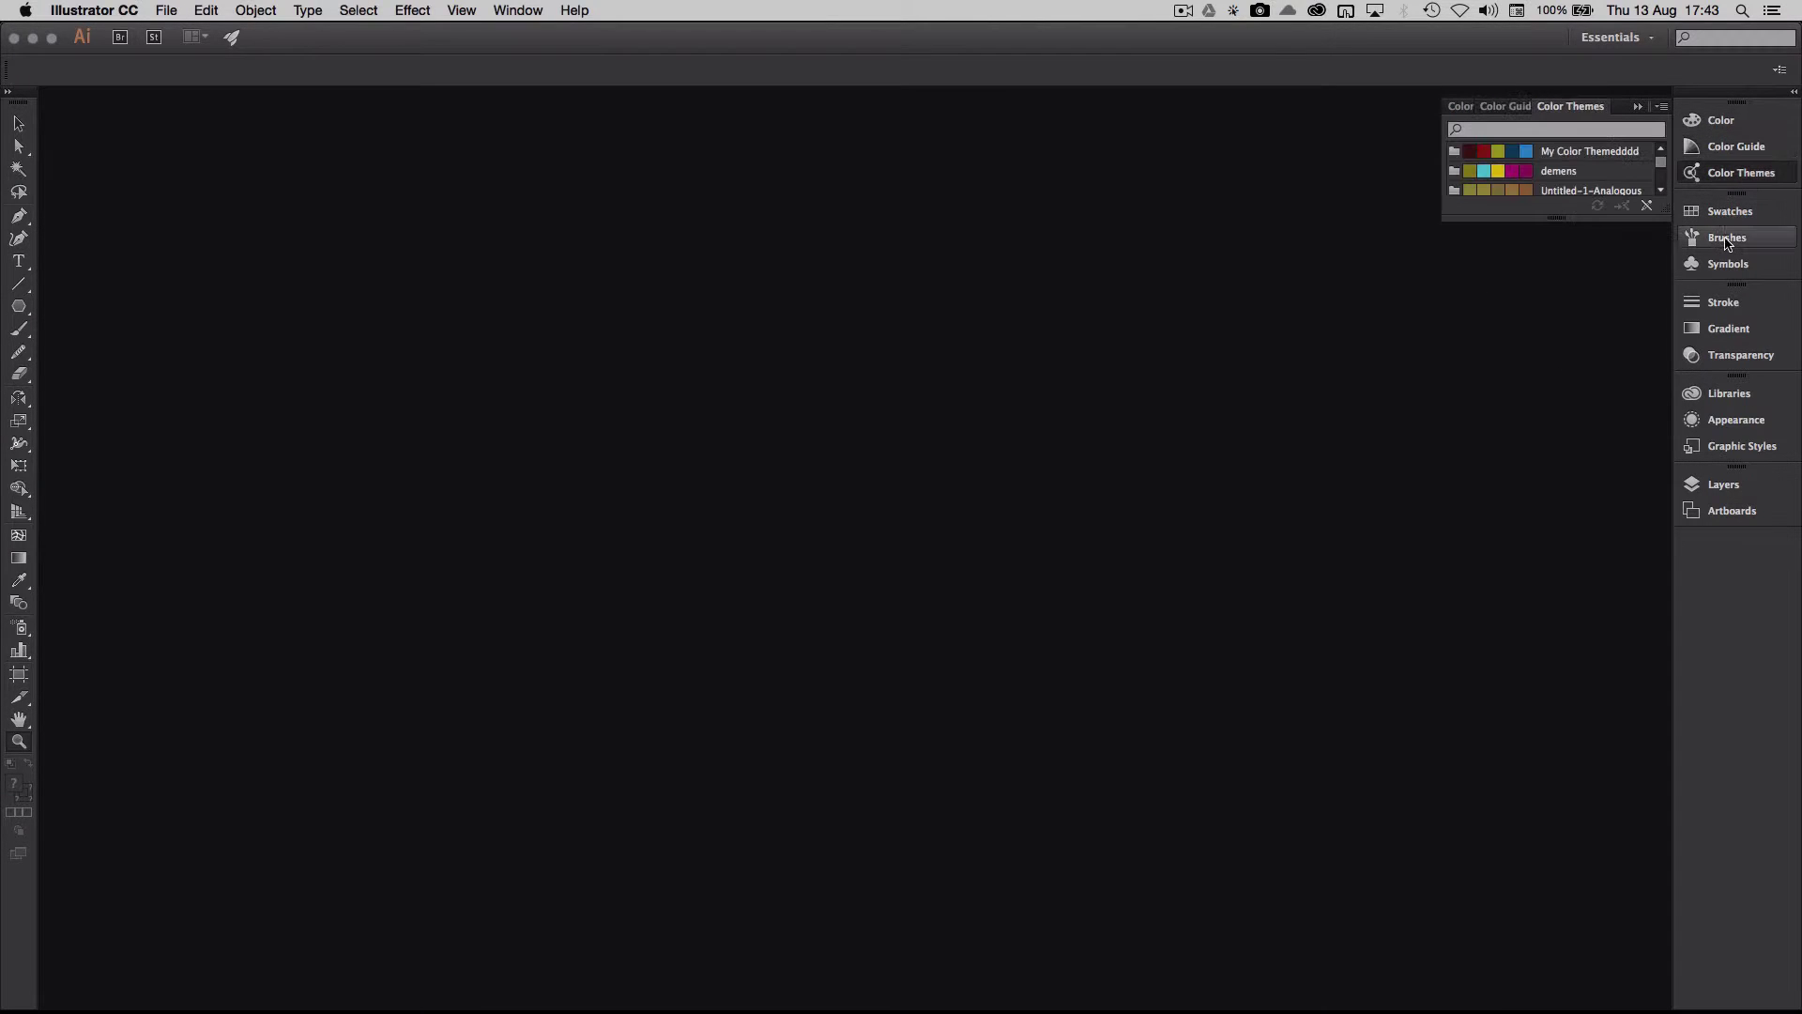
{"action": "left_click", "coordinate": [1728, 120]}
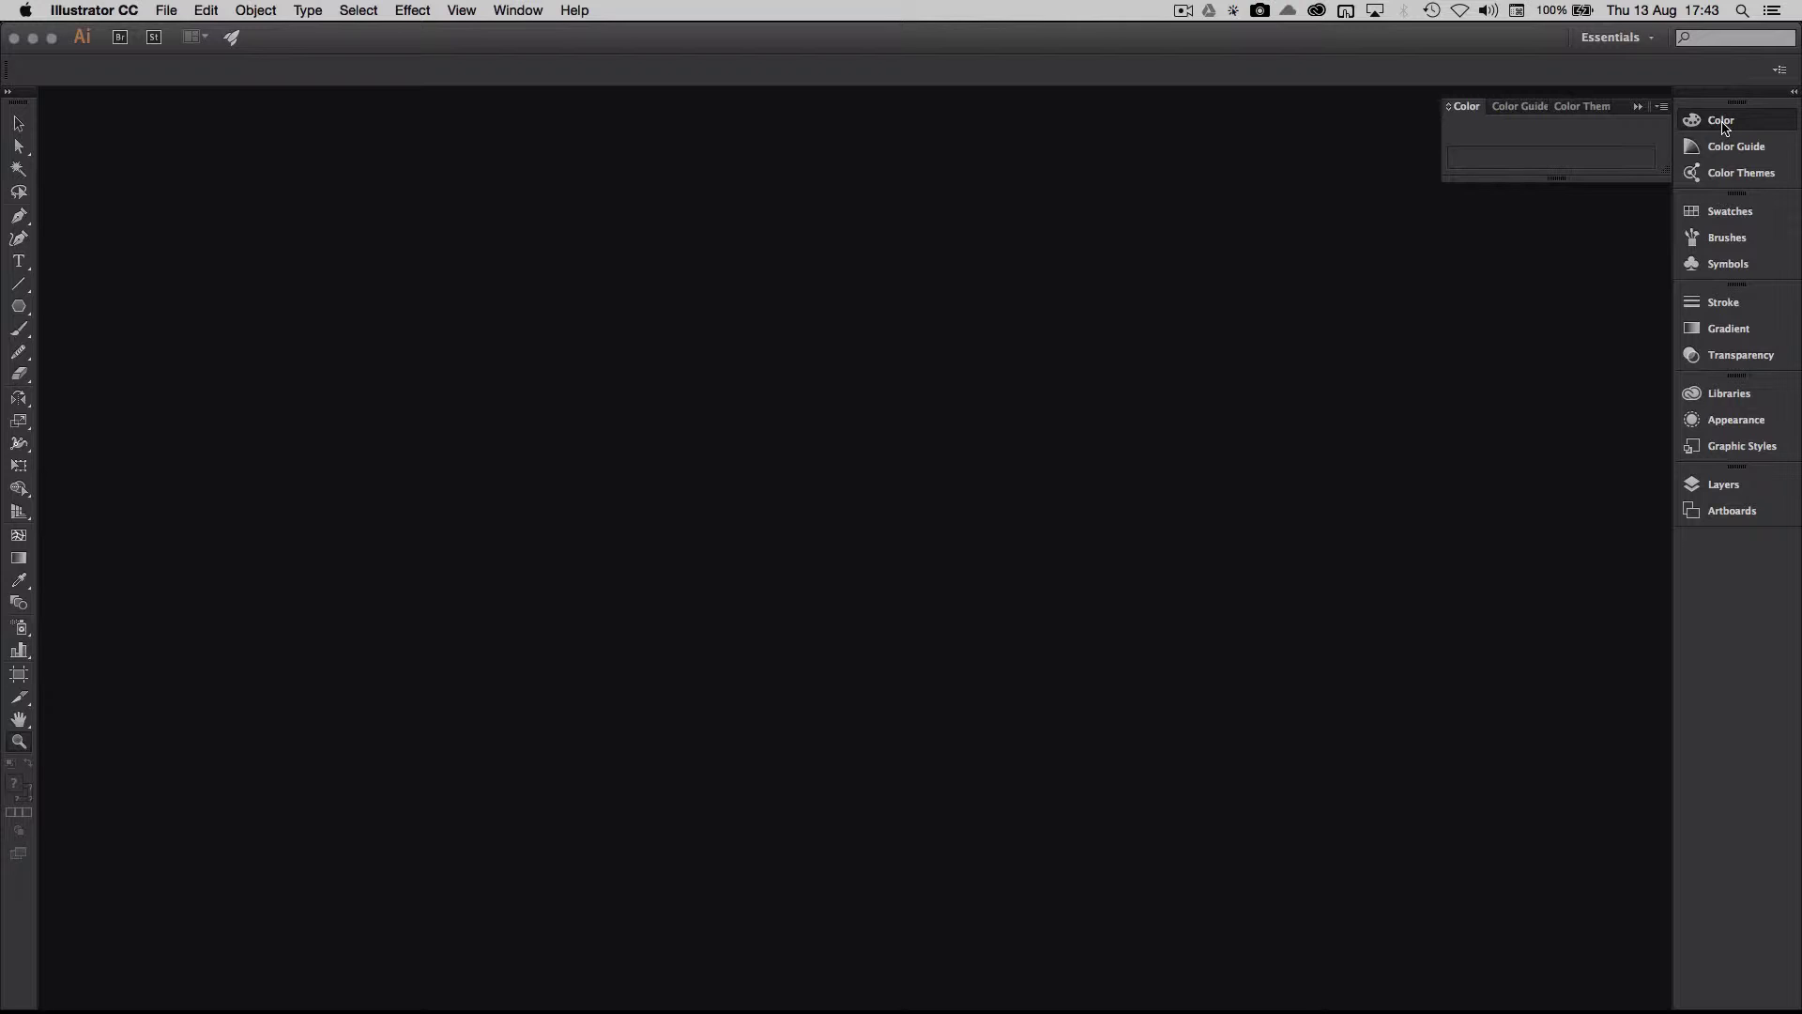
Toggle the Color panel between compact and full CMYK slider views, then close it
{"action": "left_click", "coordinate": [1452, 109]}
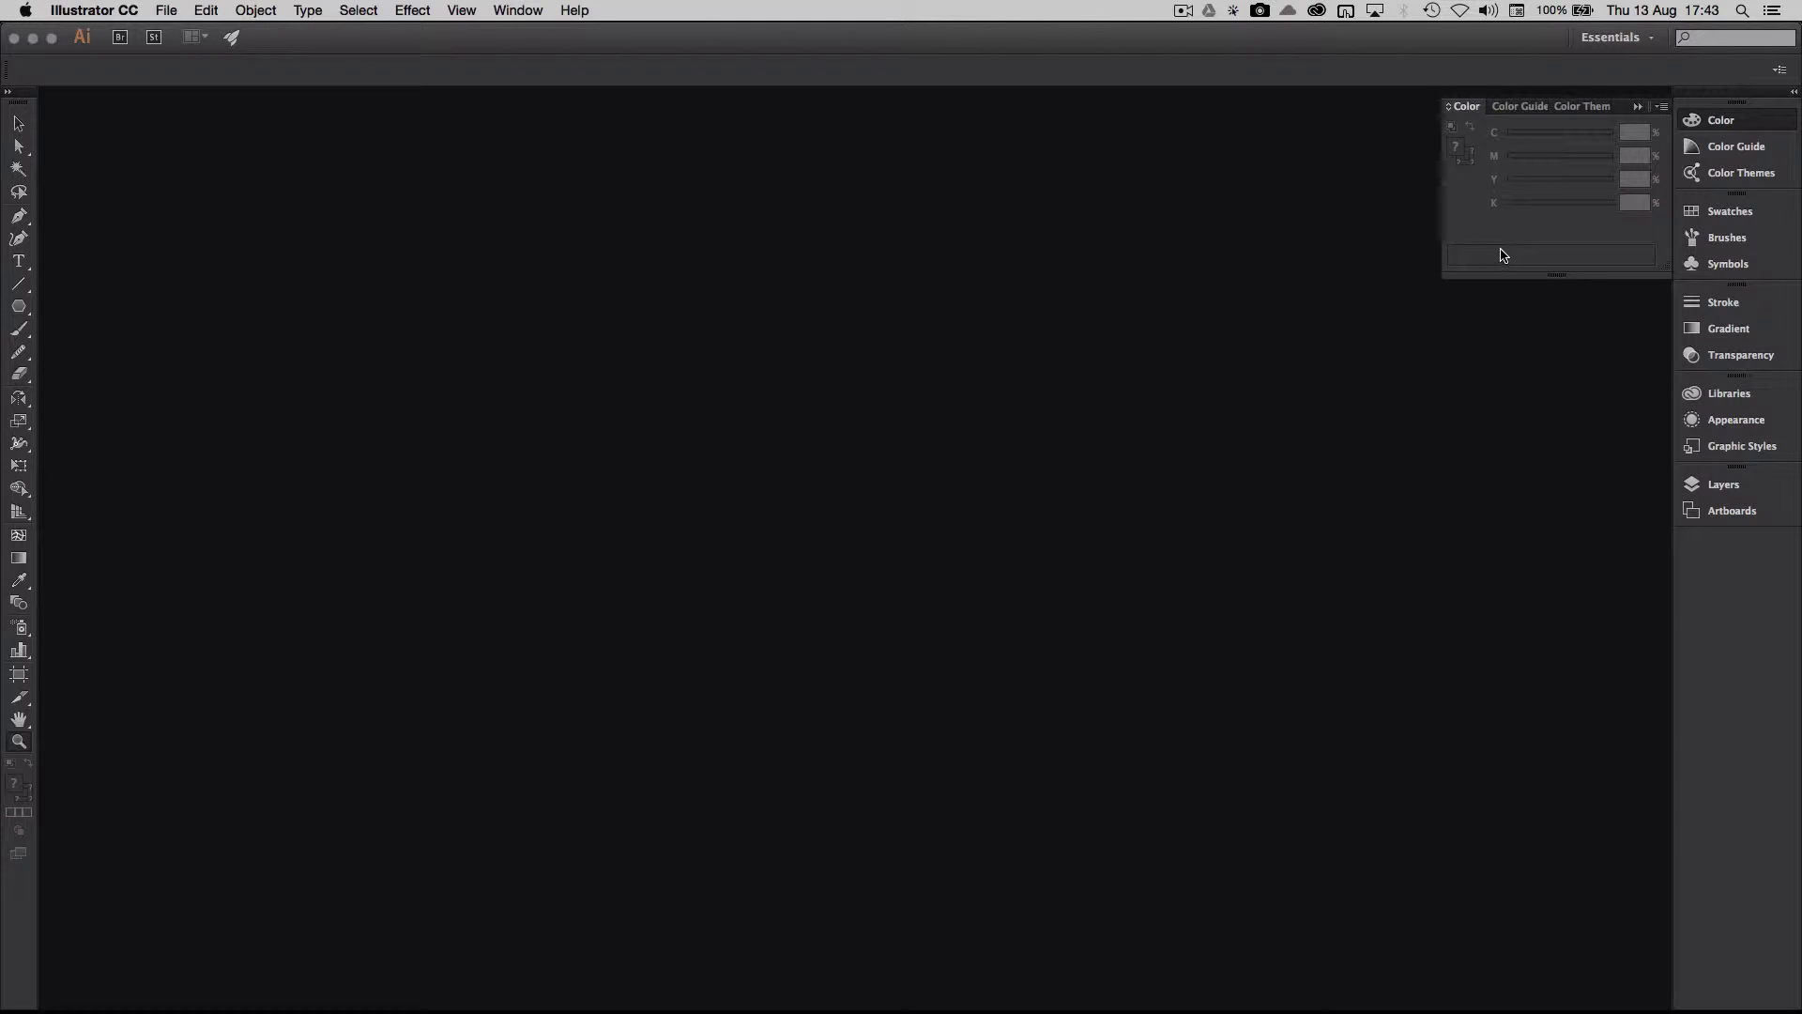
{"action": "left_click", "coordinate": [1457, 109]}
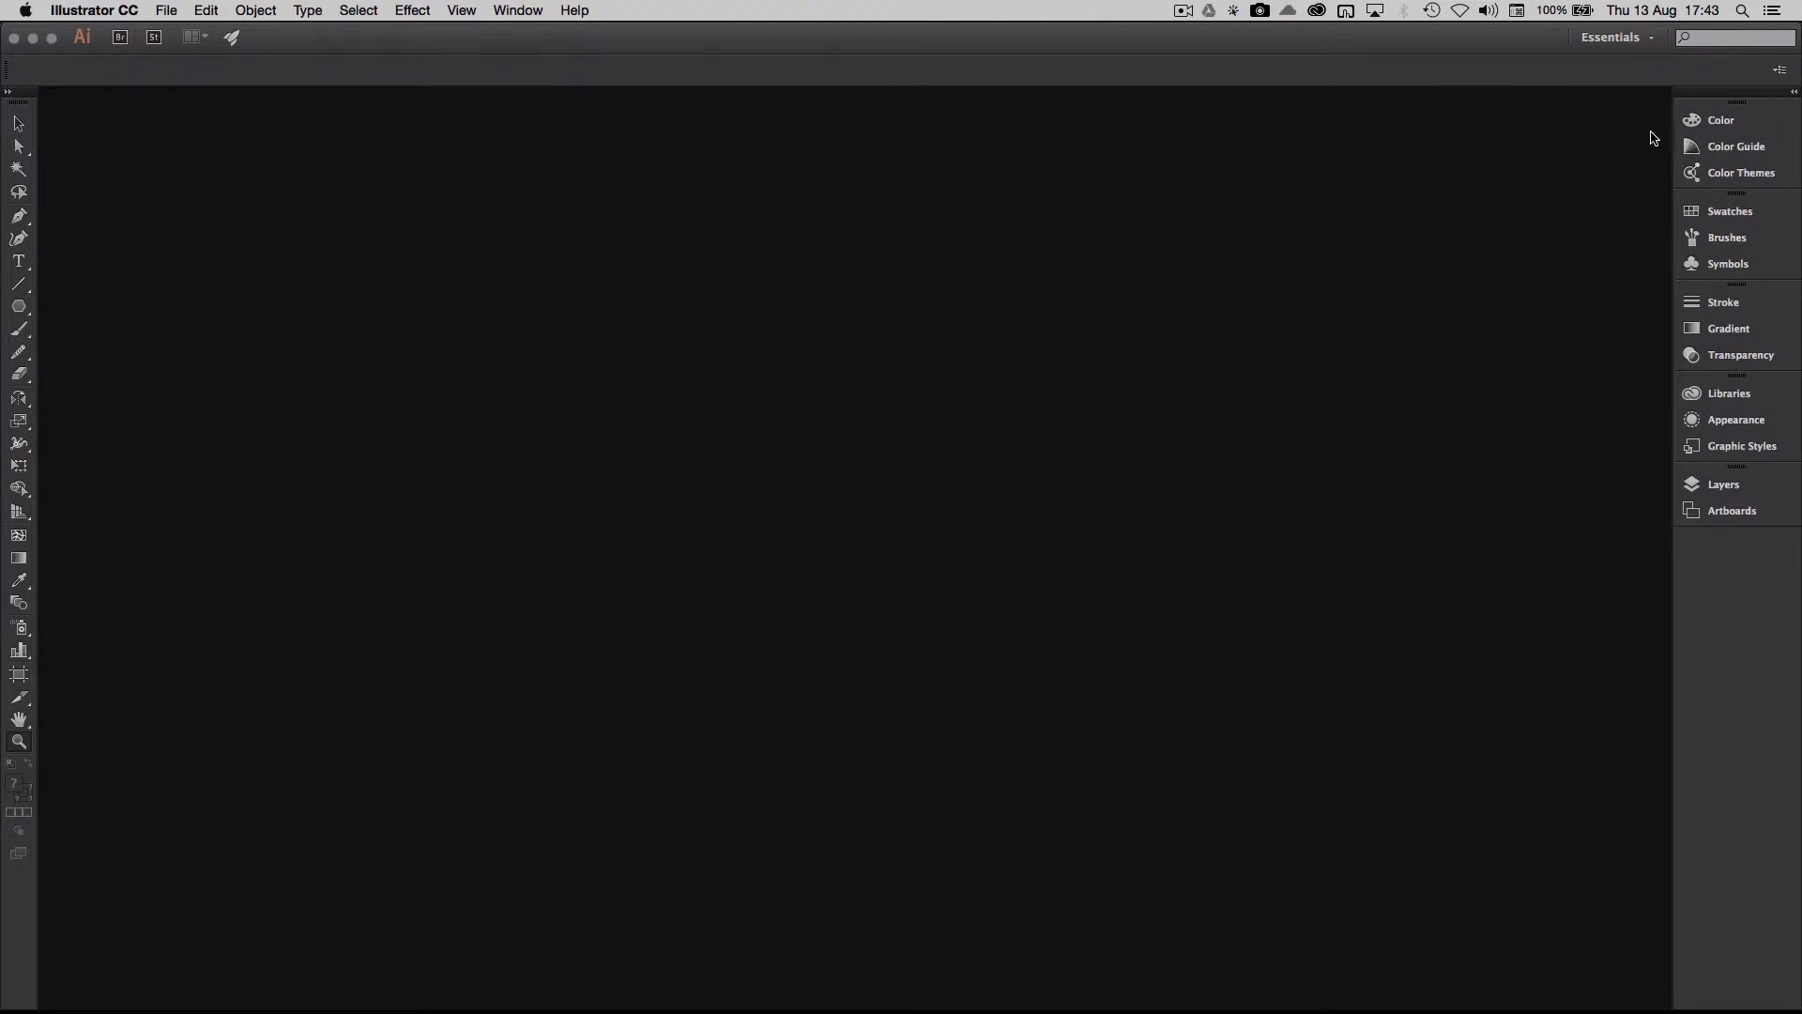
{"action": "left_click", "coordinate": [1679, 131]}
{"action": "left_click", "coordinate": [1453, 111]}
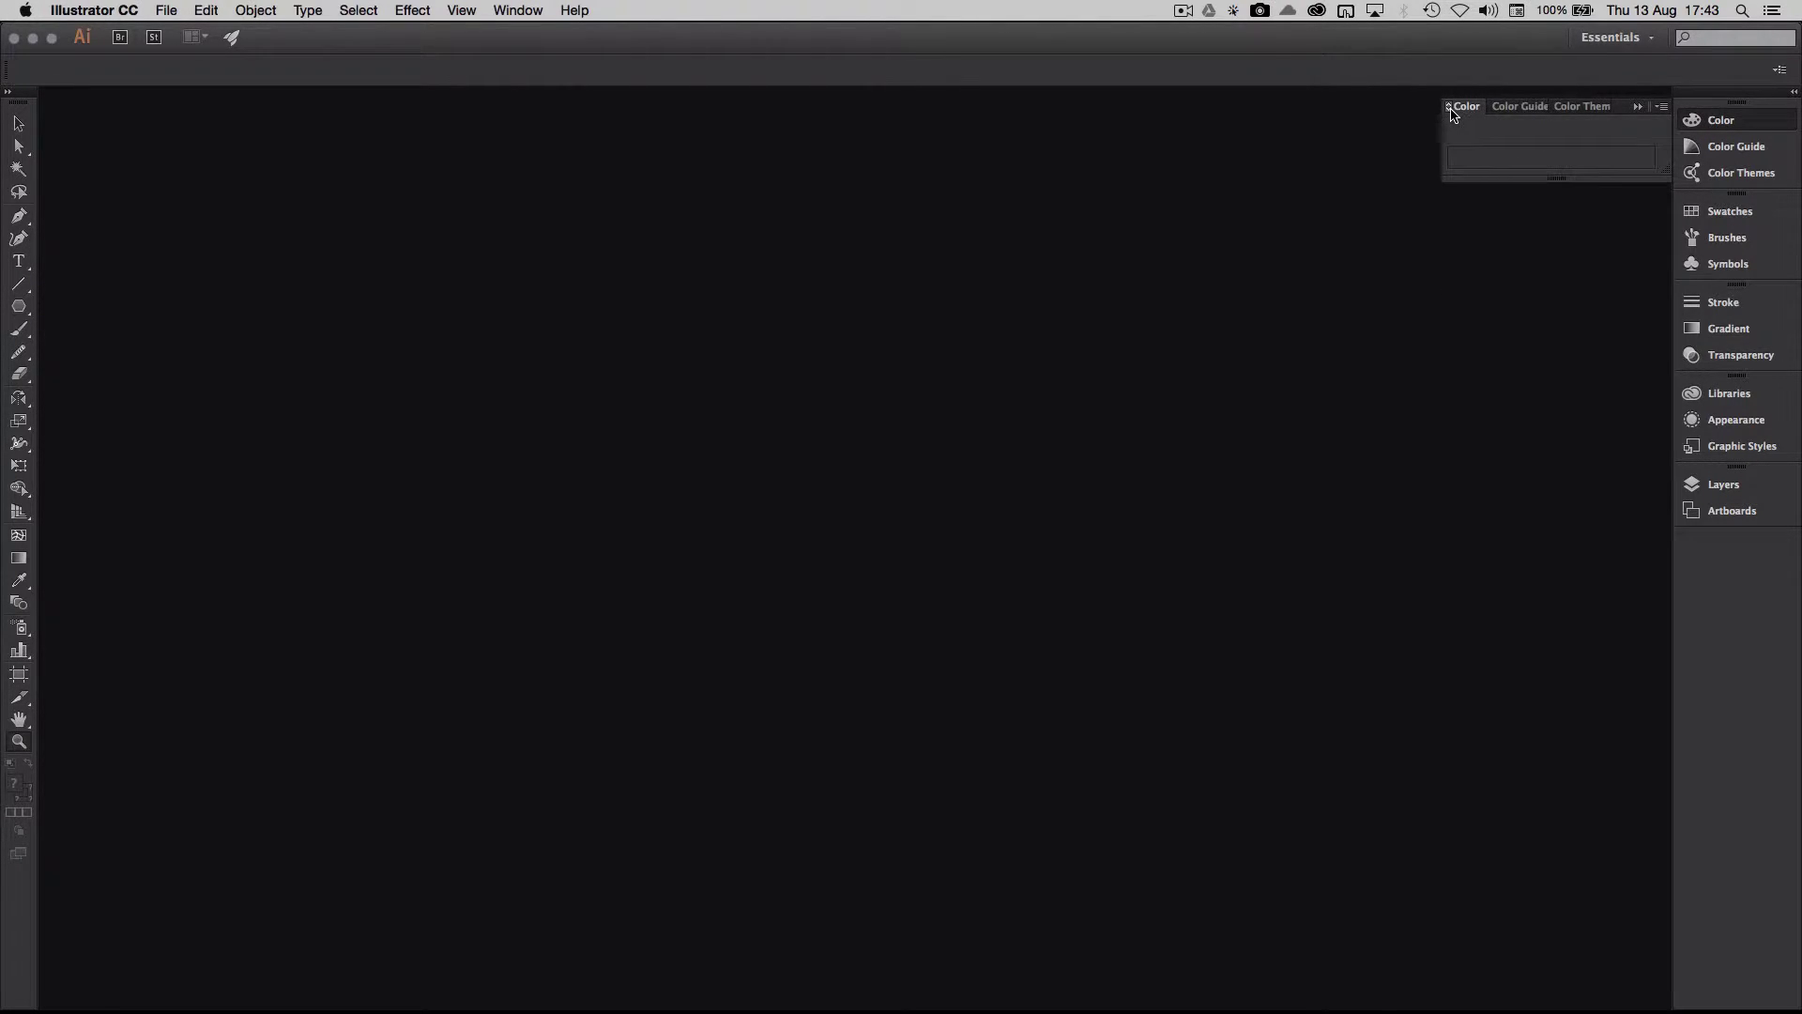
{"action": "left_click", "coordinate": [1453, 111]}
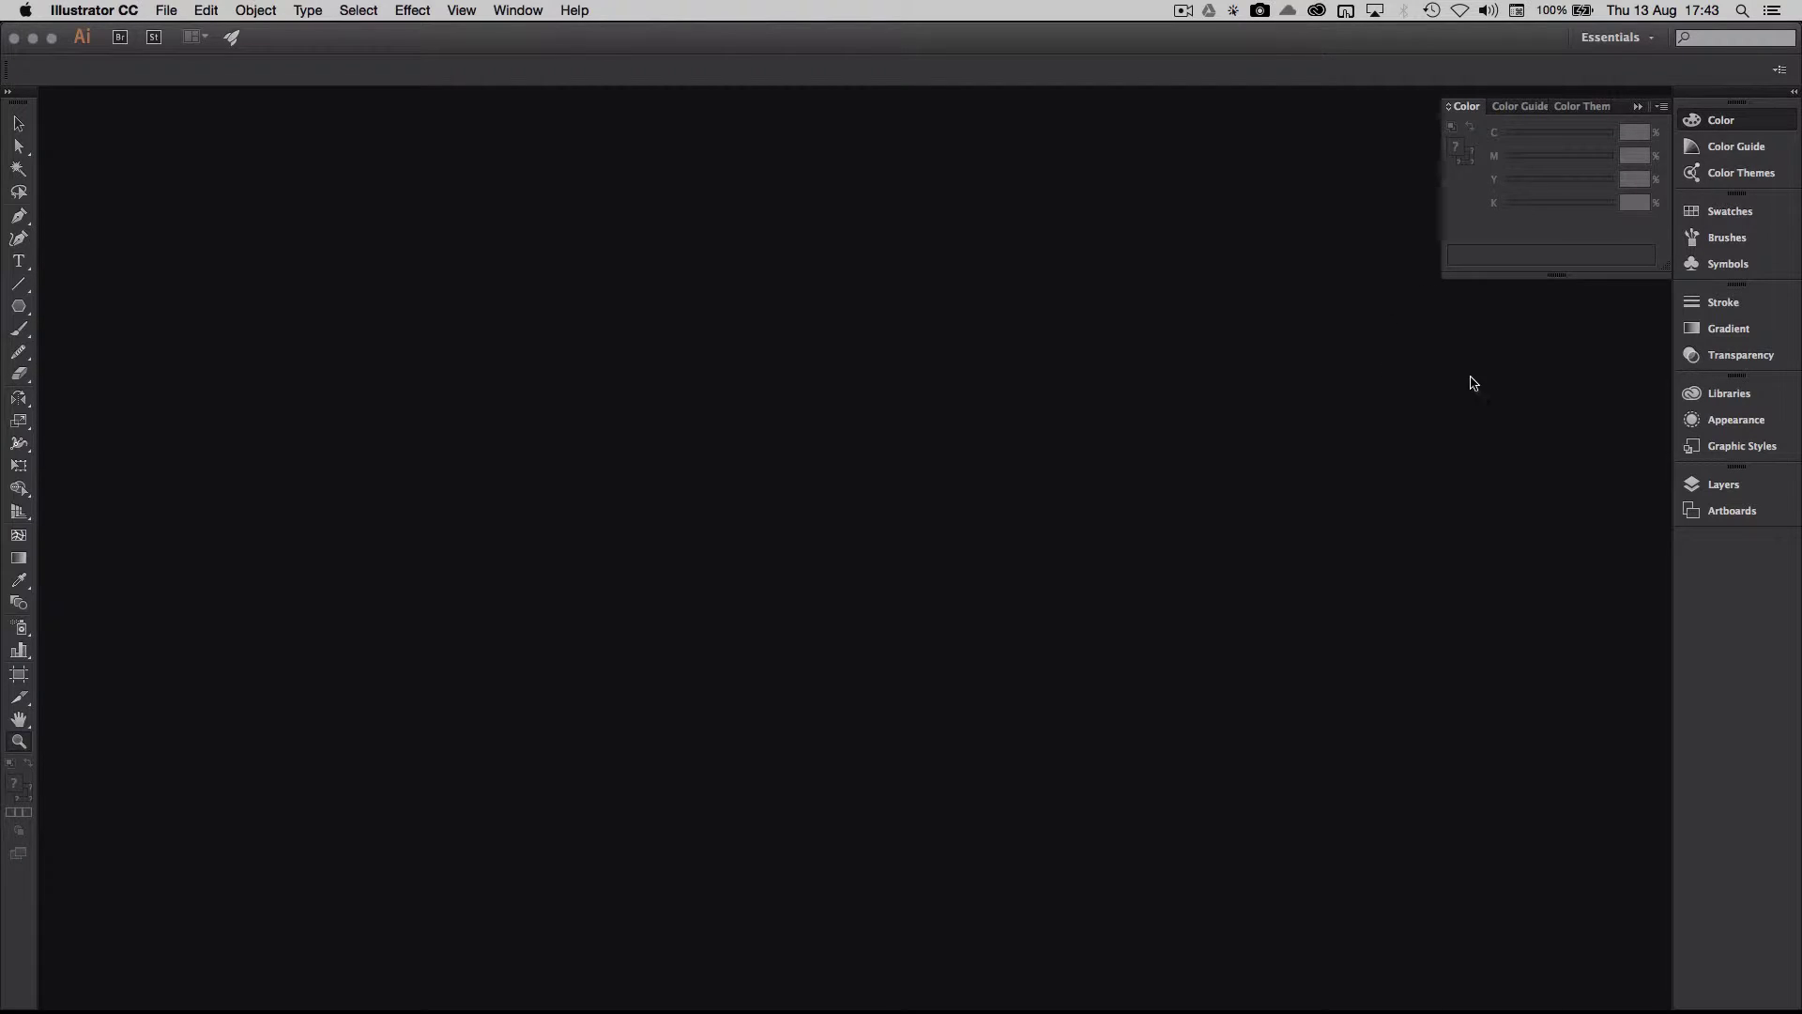
{"action": "left_click", "coordinate": [1578, 297]}
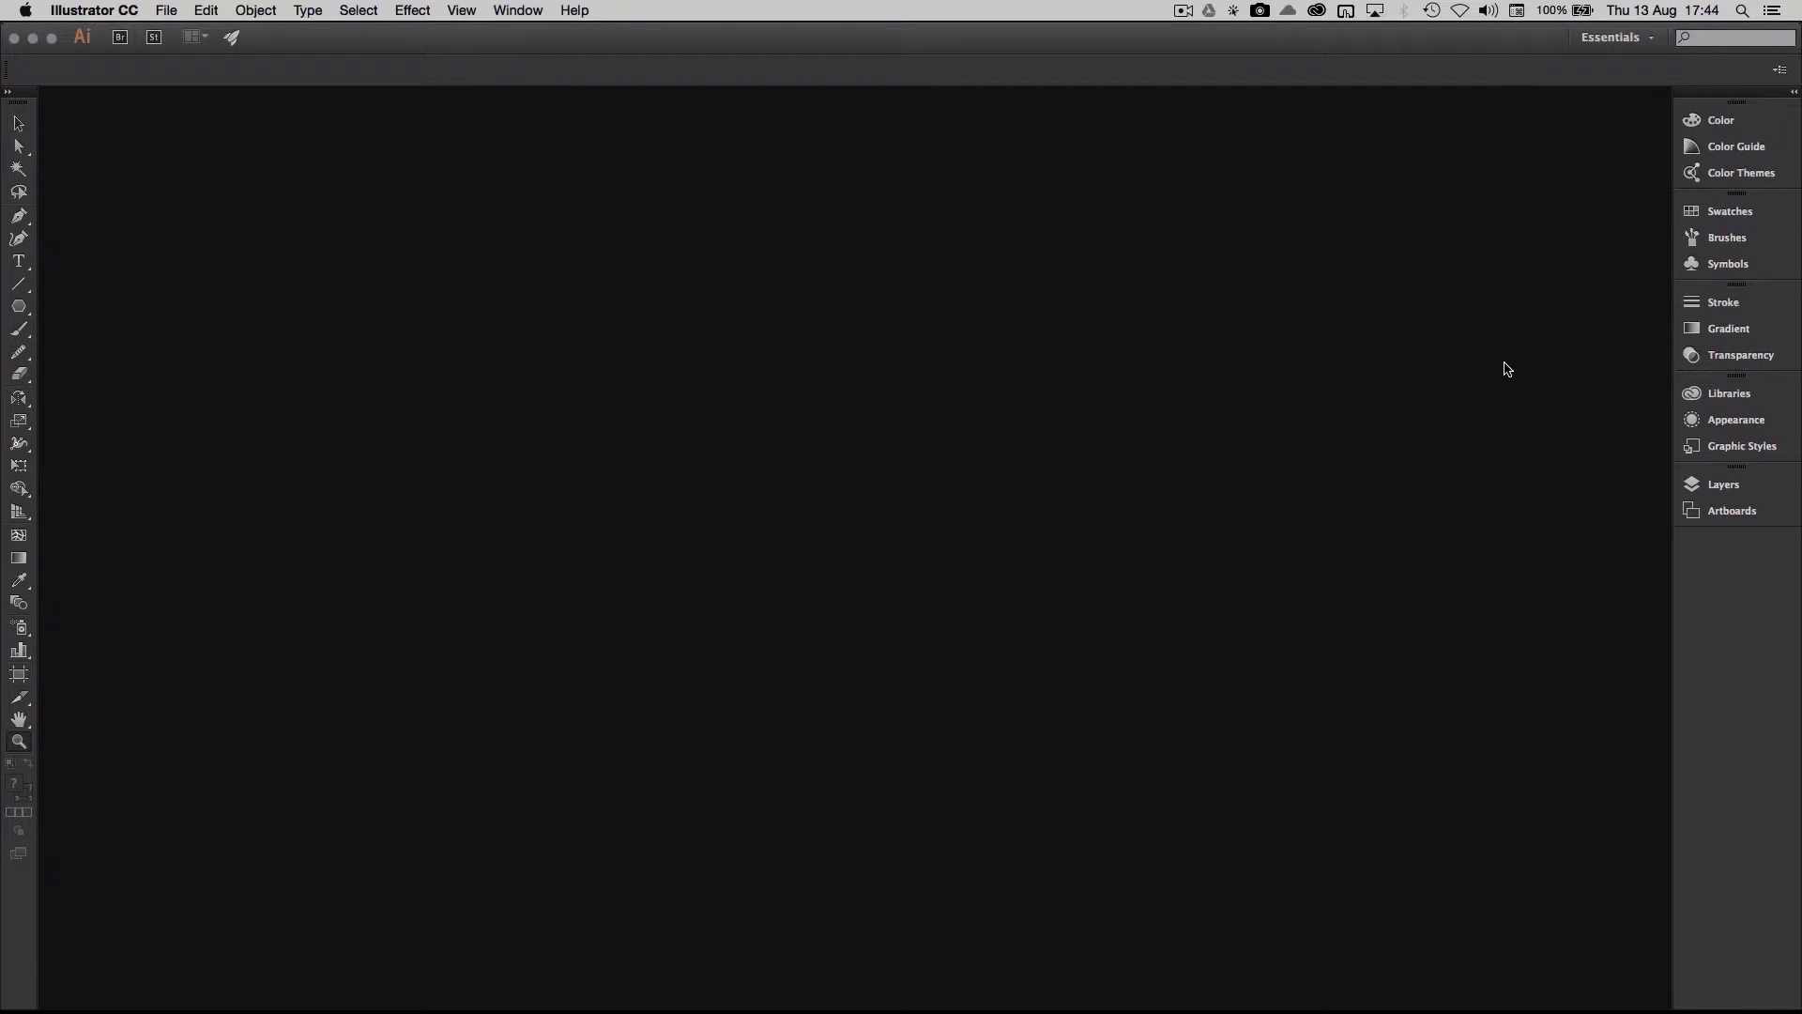
{"action": "left_click", "coordinate": [528, 12]}
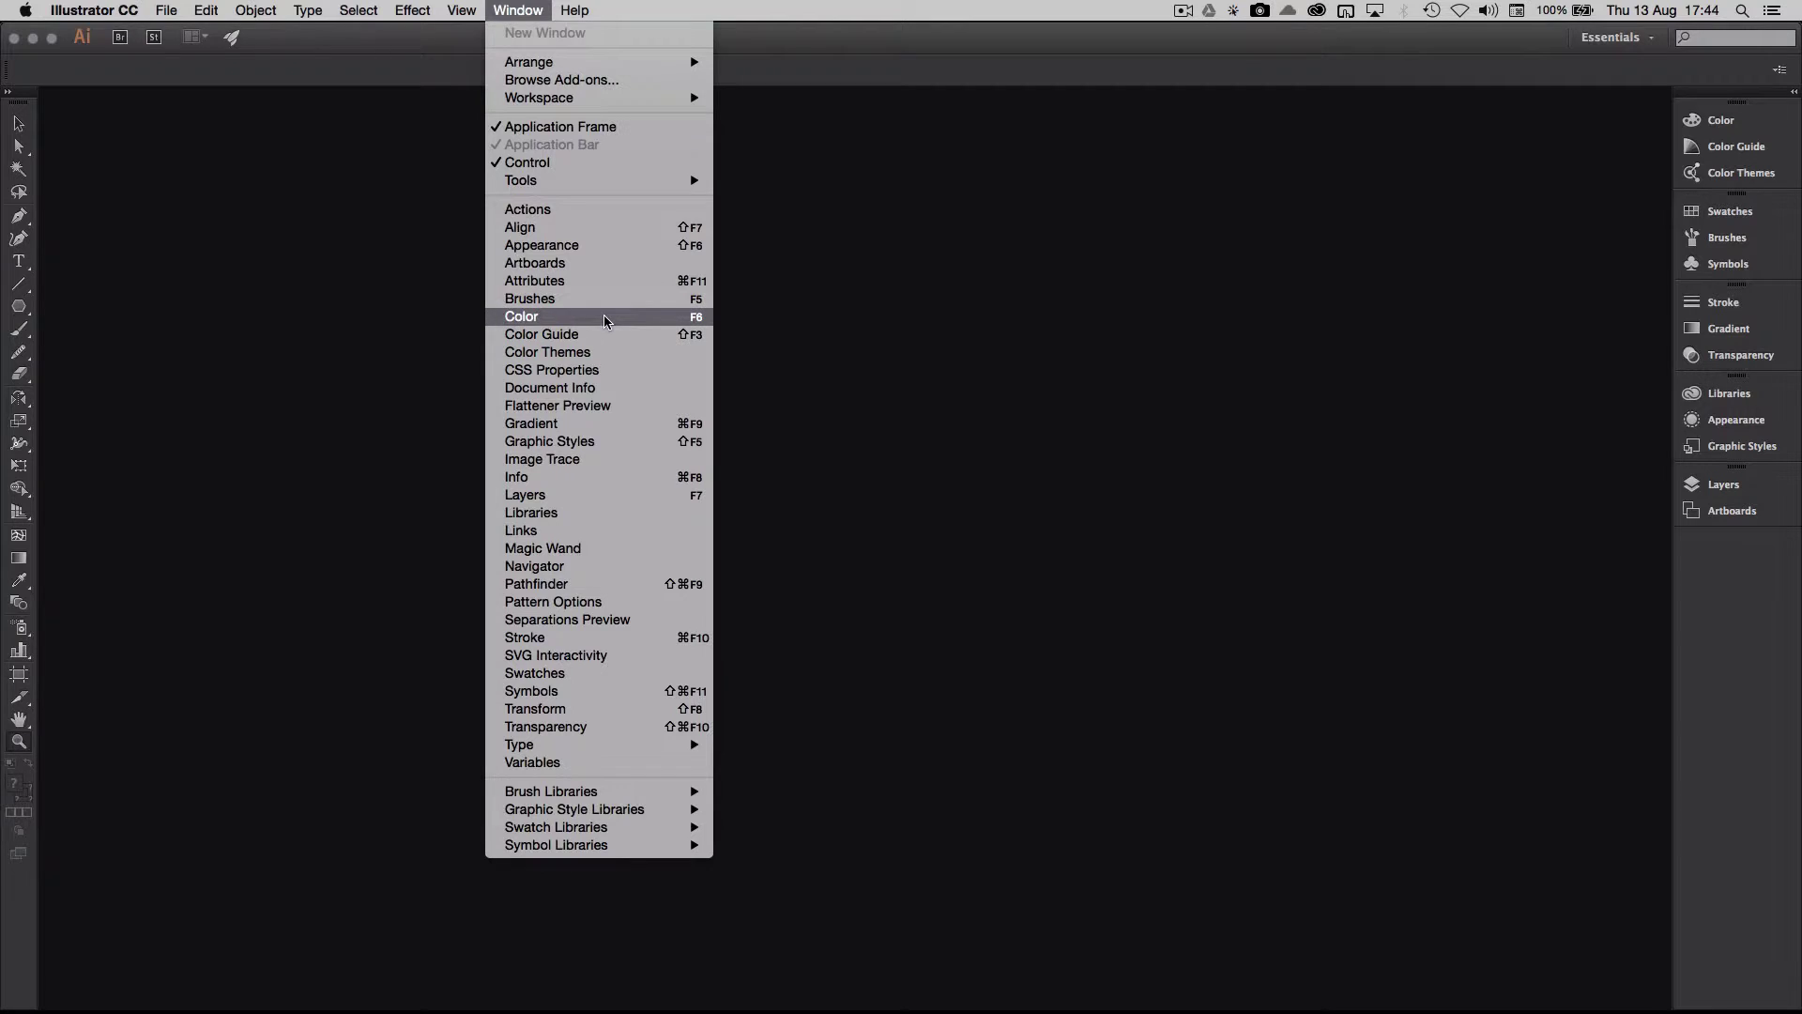
{"action": "left_click", "coordinate": [600, 411]}
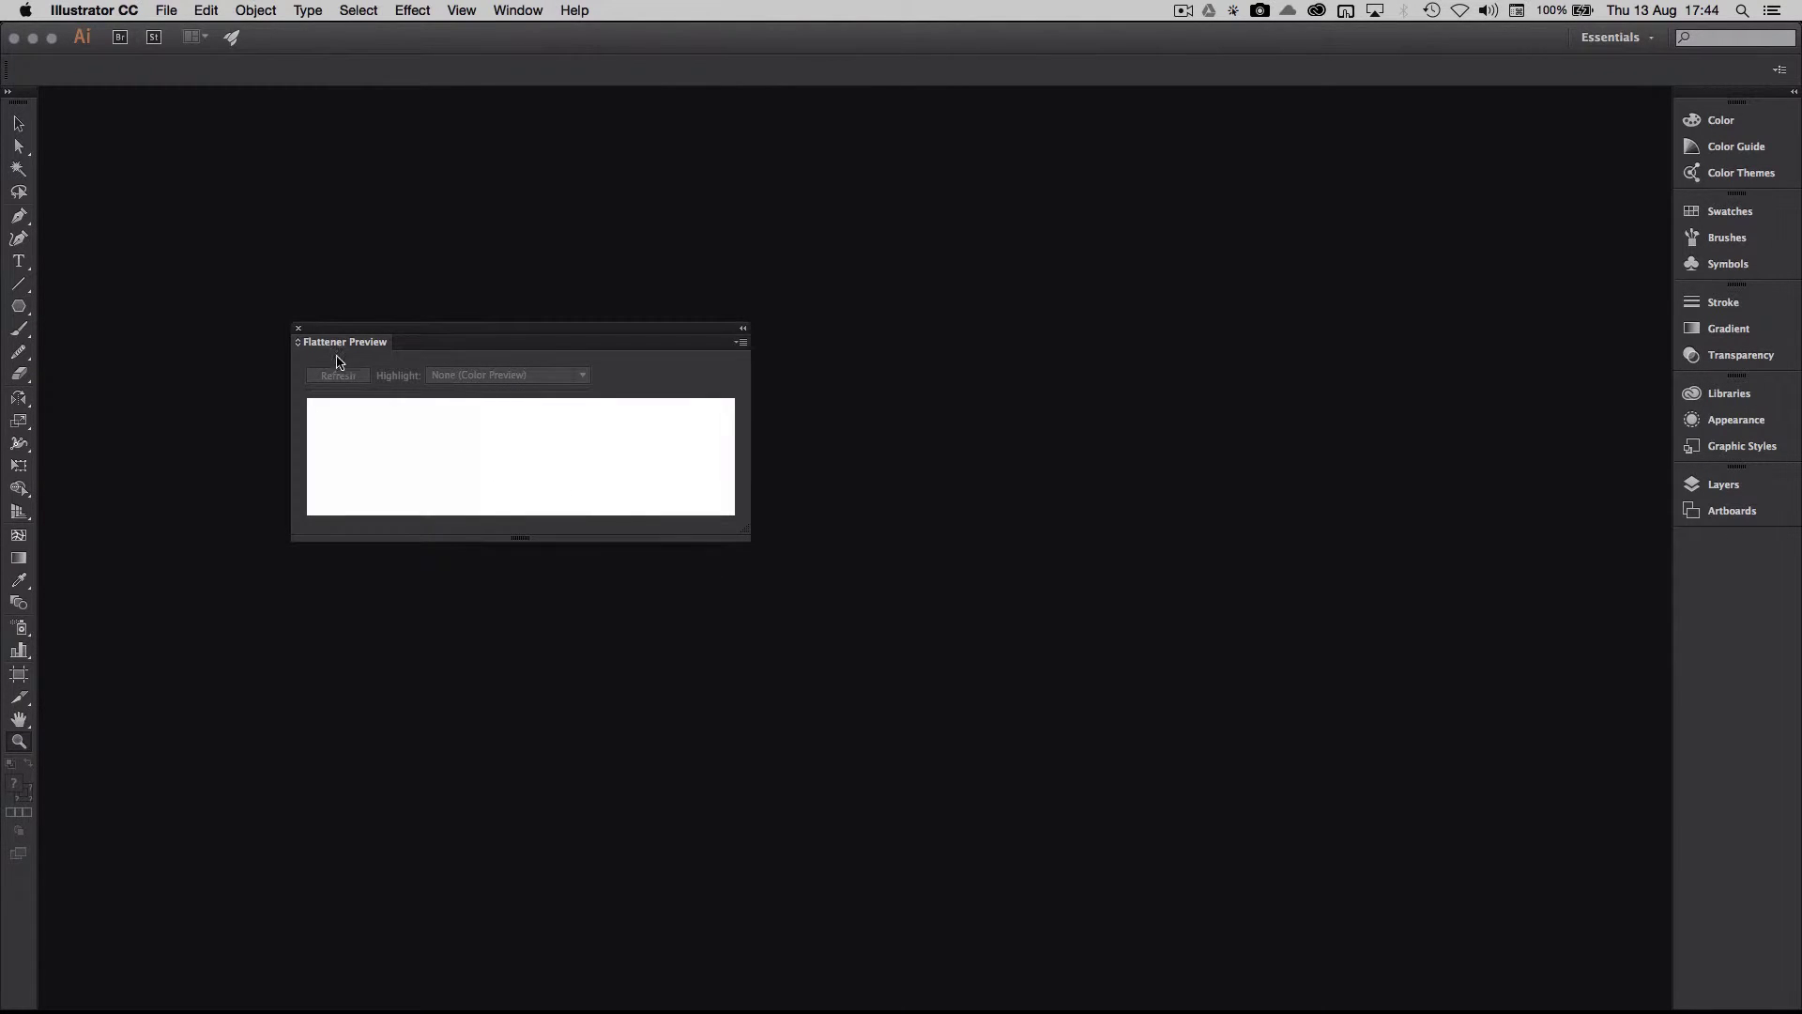
{"action": "left_click", "coordinate": [298, 329]}
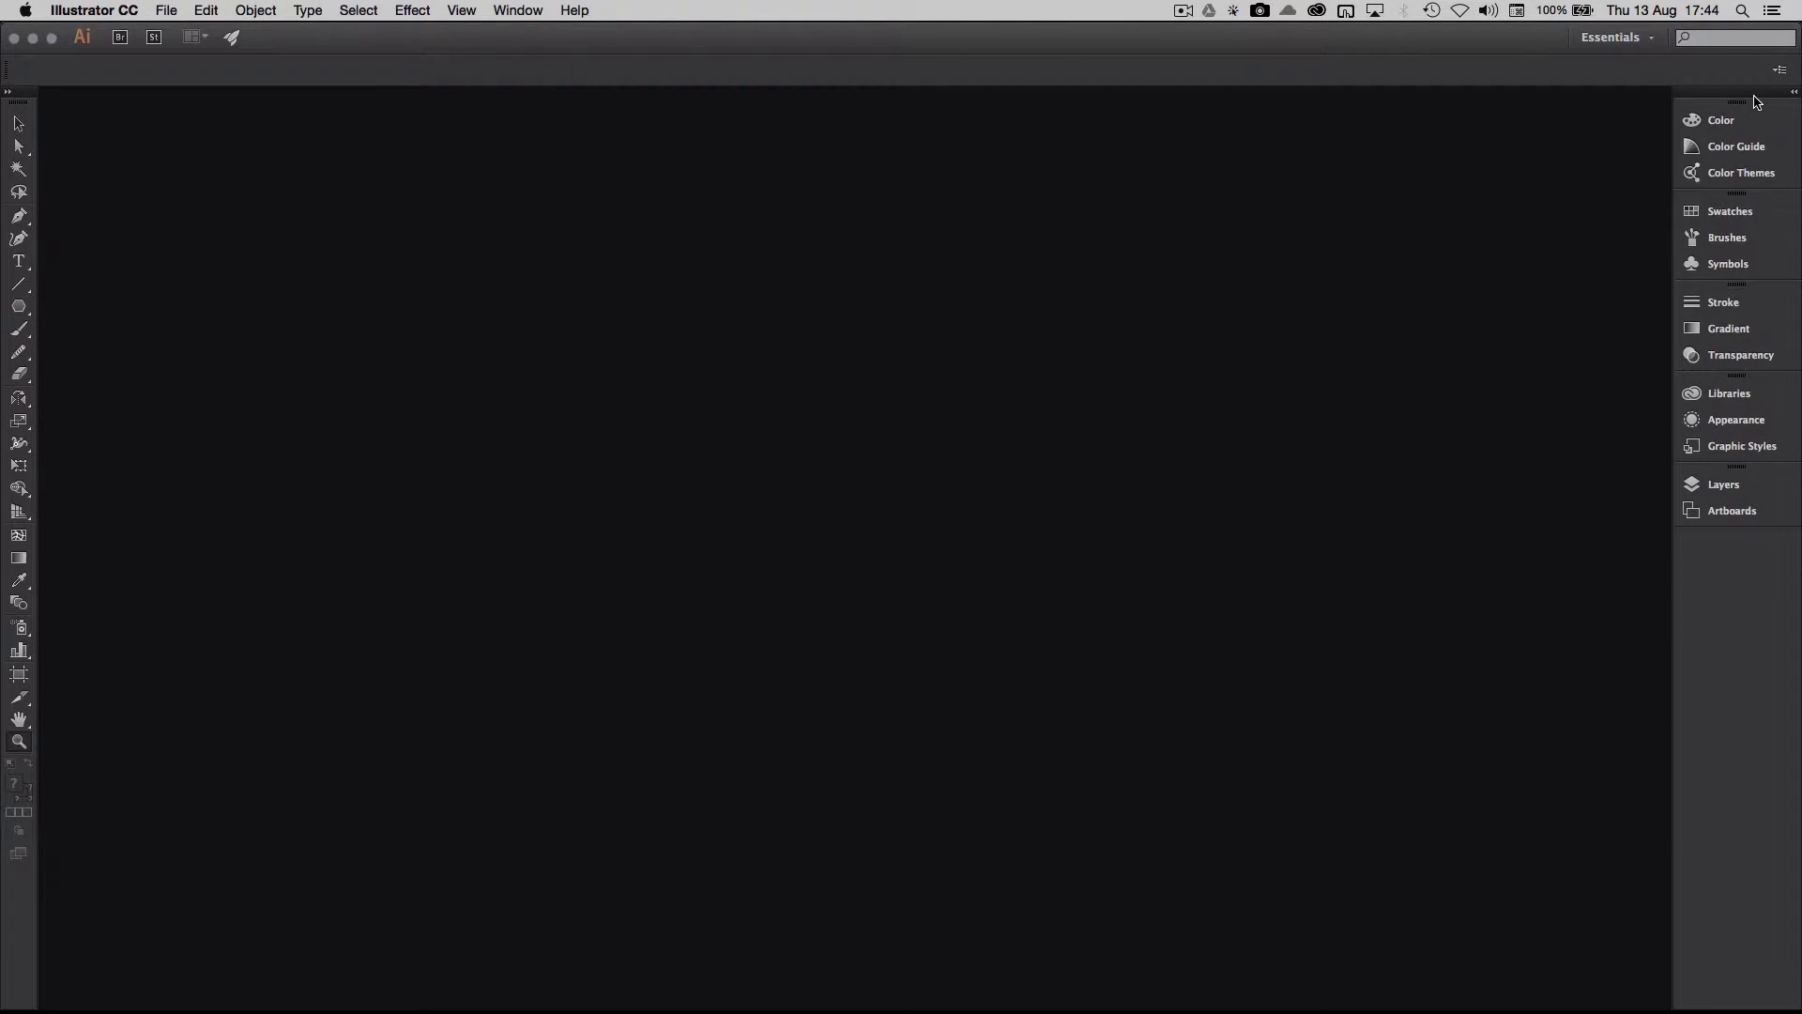
Float Layers/Artboards, Color and Appearance separately, closing the Color Guide and Brushes groups
{"action": "left_click_drag", "start_coordinate": [1757, 101], "coordinate": [1502, 155]}
{"action": "left_click_drag", "start_coordinate": [1763, 100], "coordinate": [993, 227]}
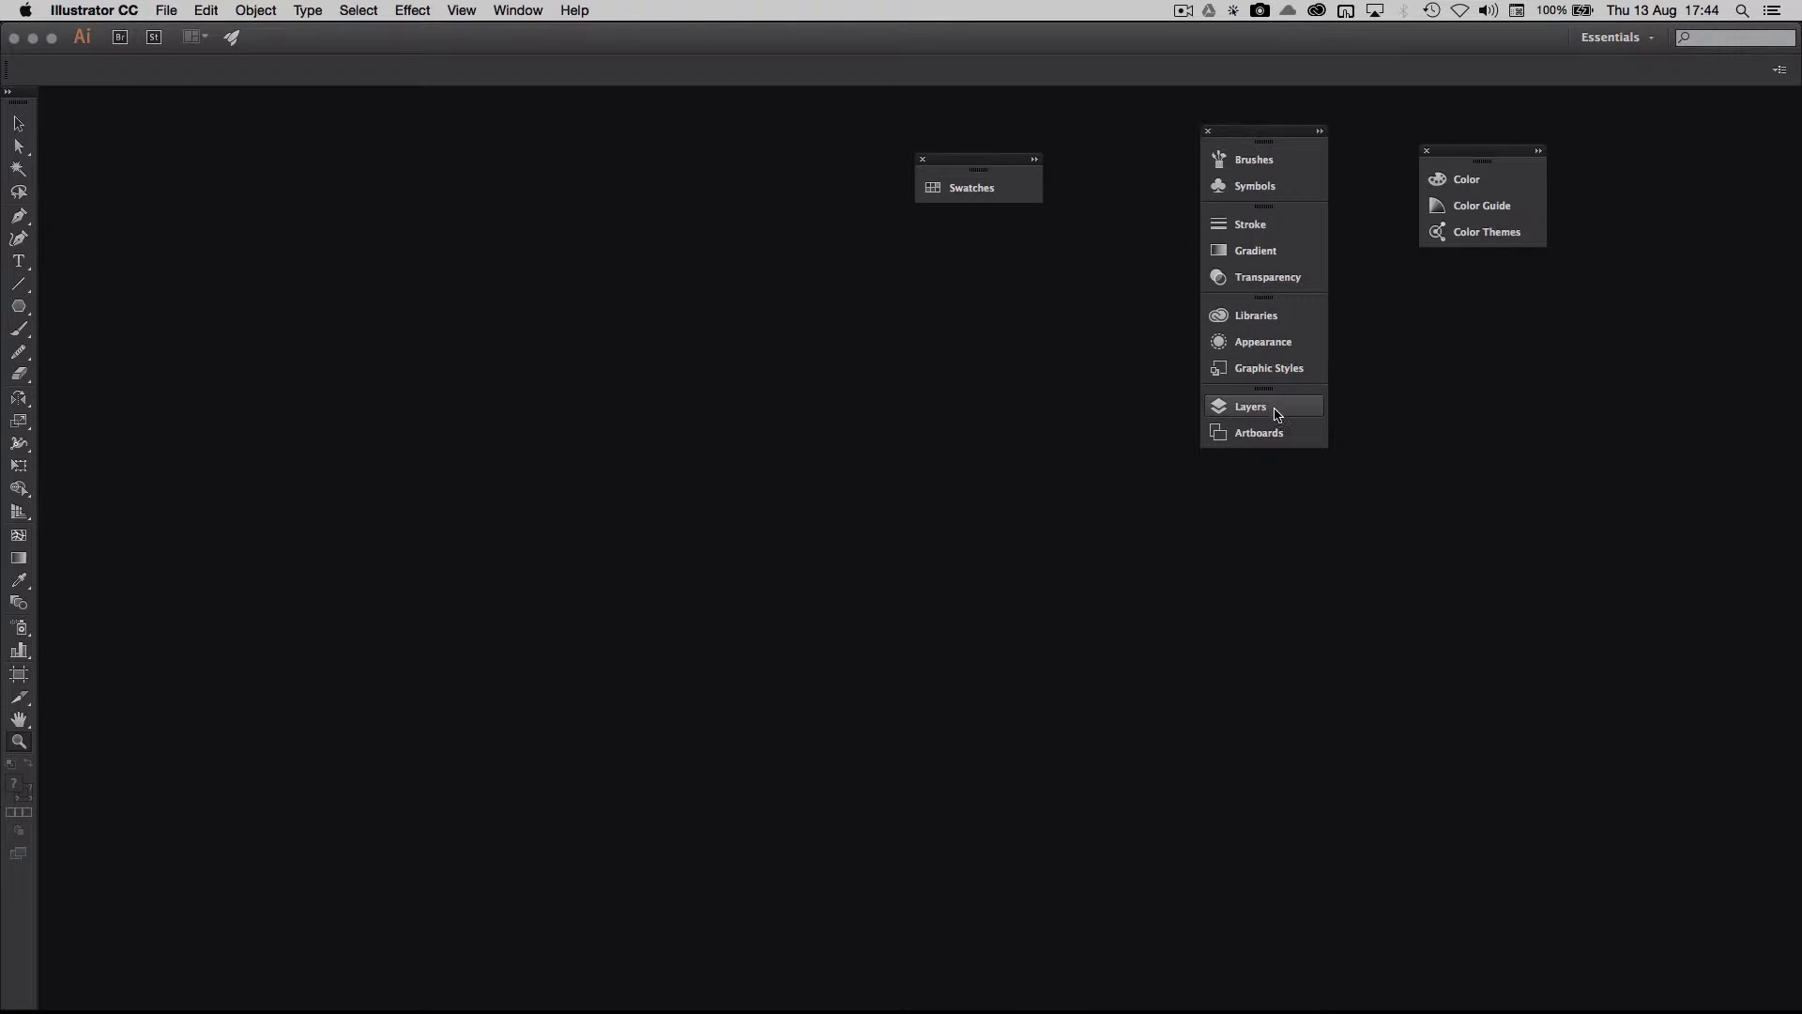
{"action": "left_click_drag", "start_coordinate": [1276, 416], "coordinate": [1081, 393]}
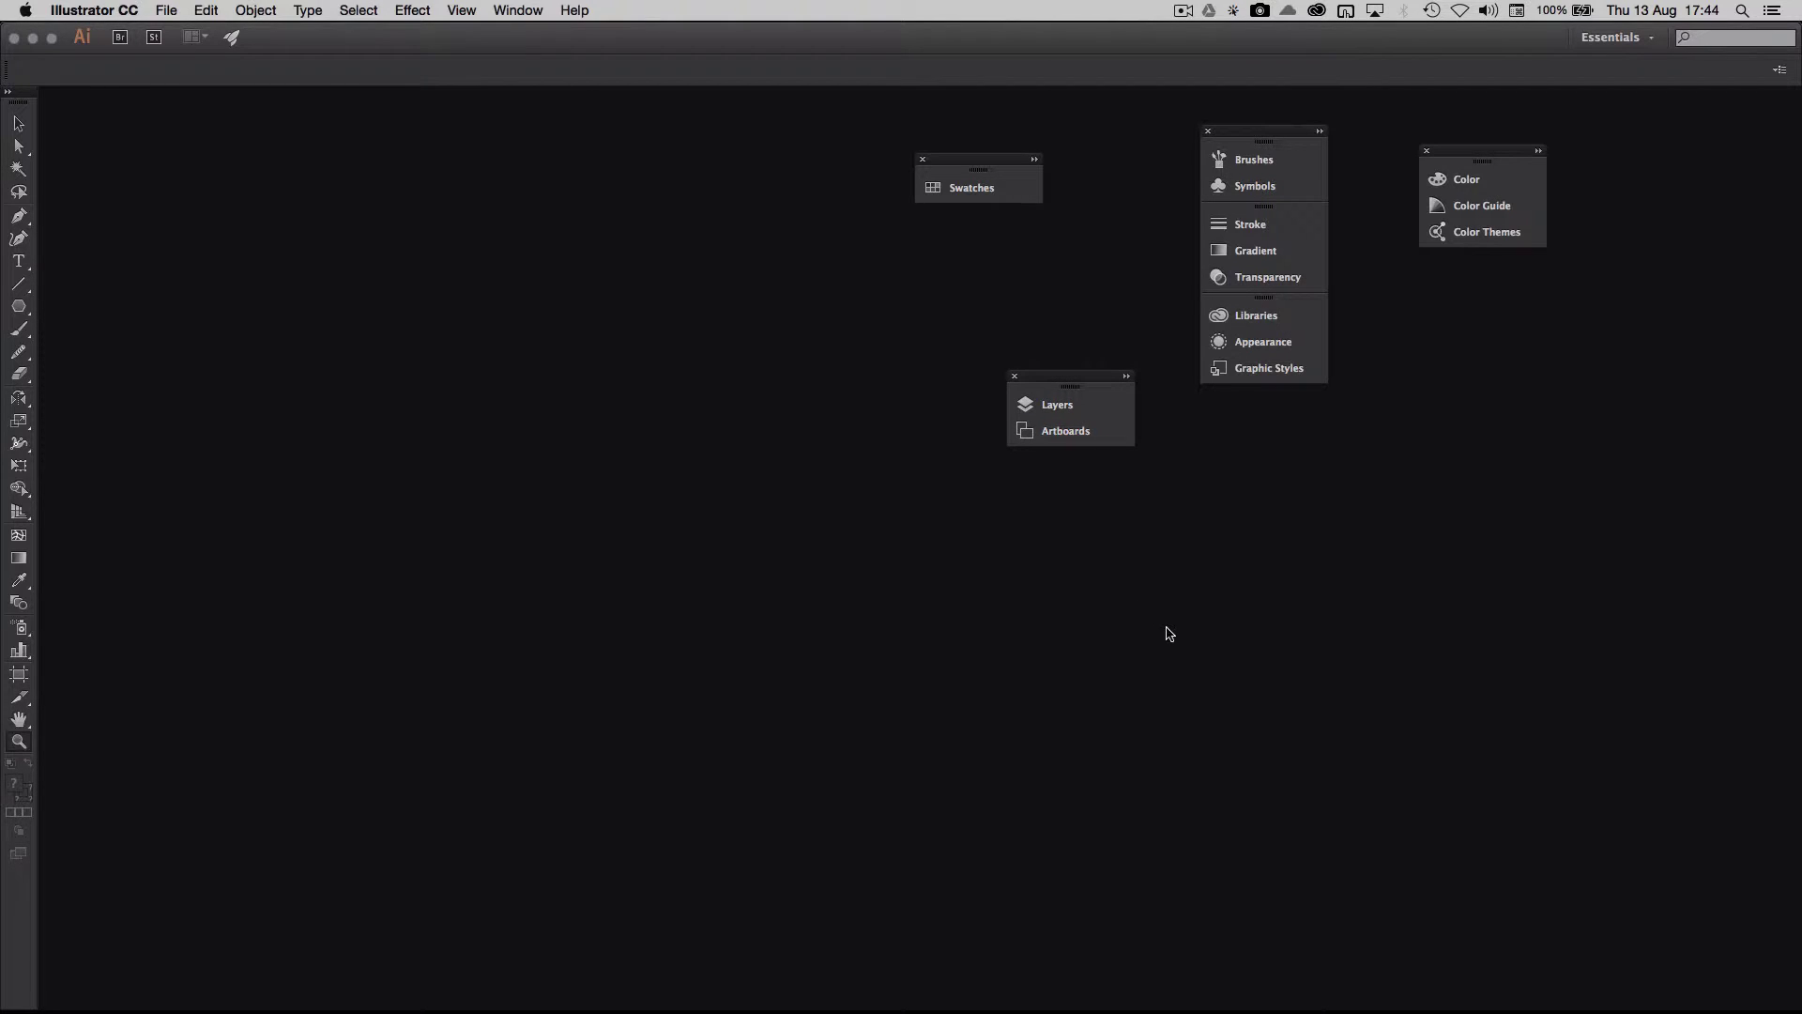
{"action": "left_click_drag", "start_coordinate": [1488, 183], "coordinate": [1049, 269]}
{"action": "left_click", "coordinate": [1427, 153]}
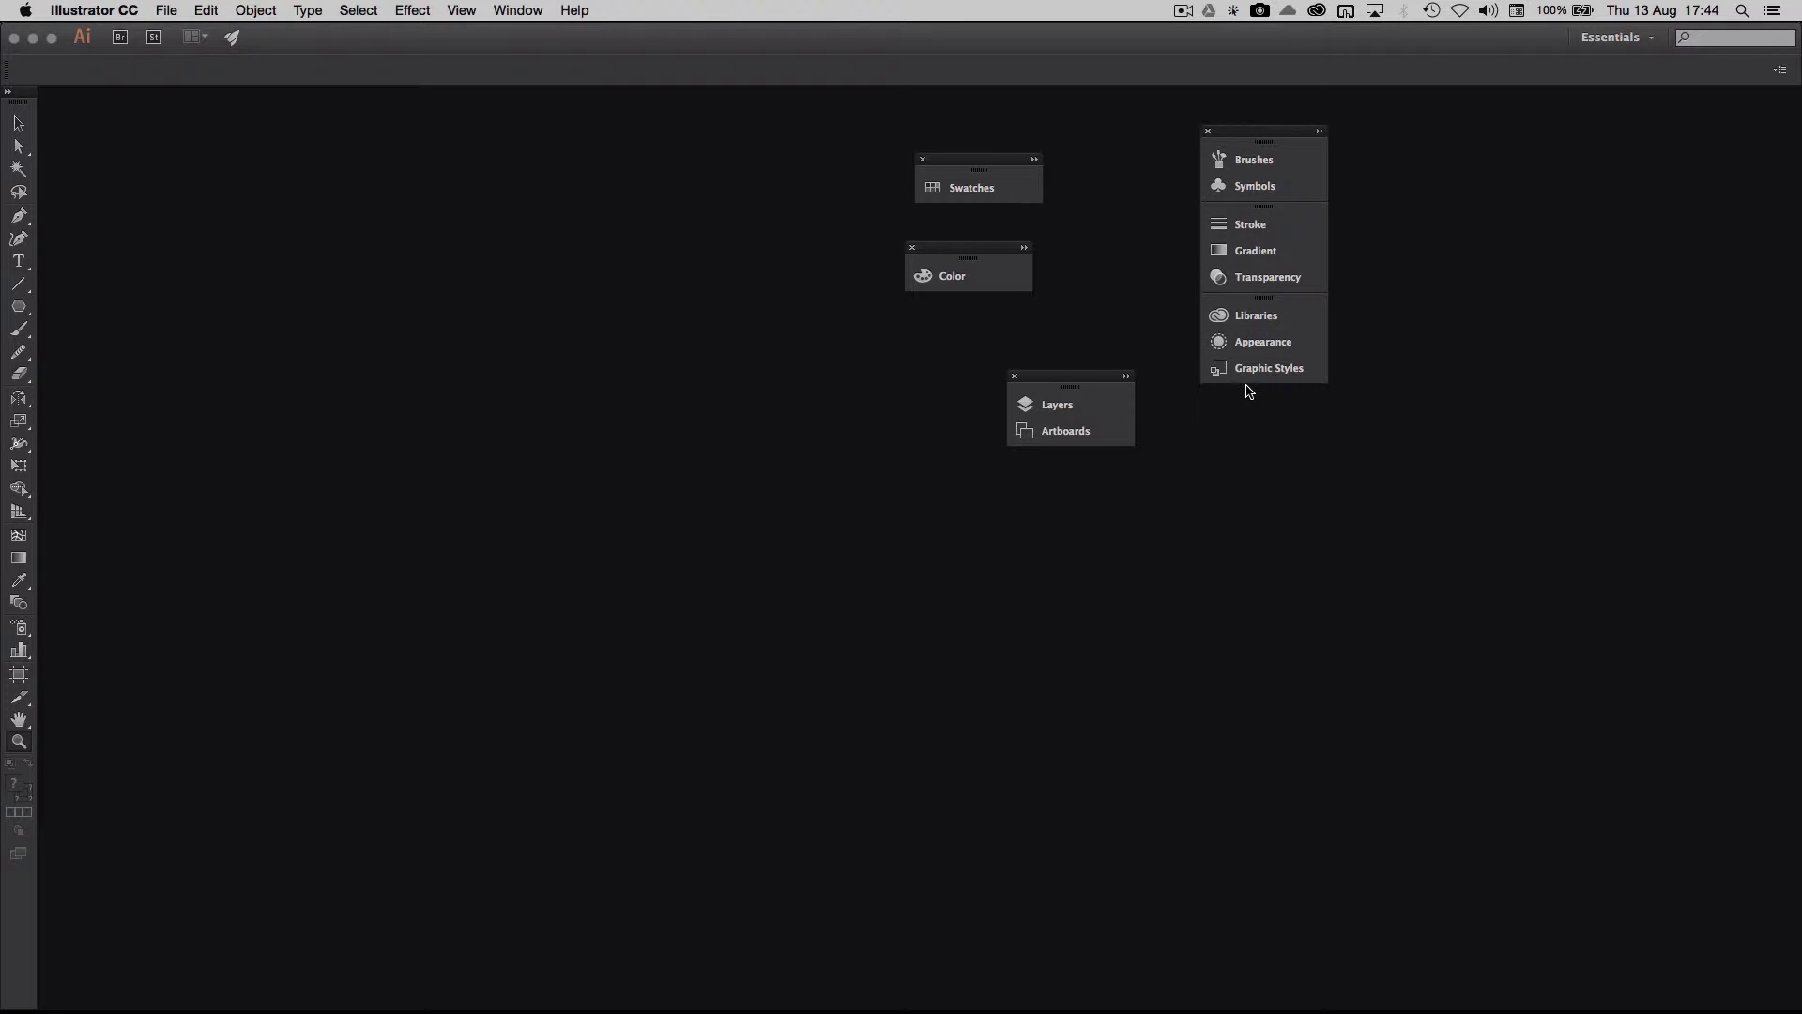
{"action": "left_click_drag", "start_coordinate": [1256, 342], "coordinate": [1140, 324]}
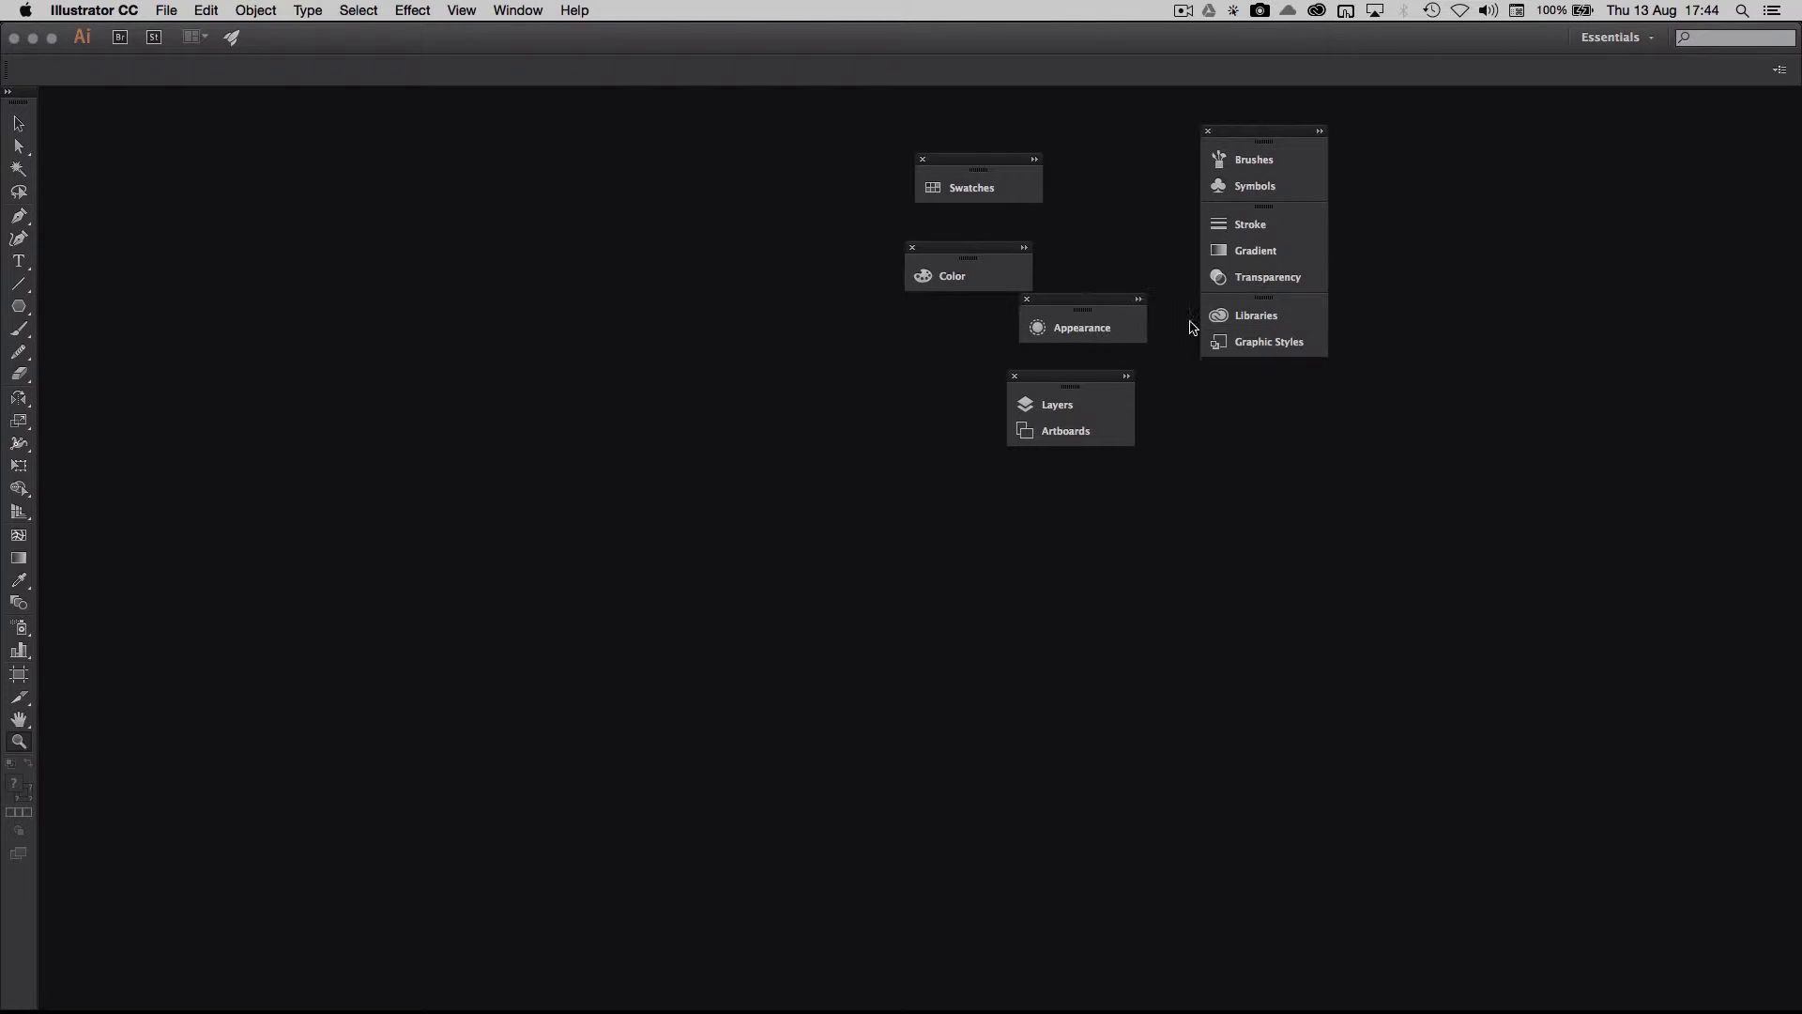
{"action": "left_click", "coordinate": [1209, 132]}
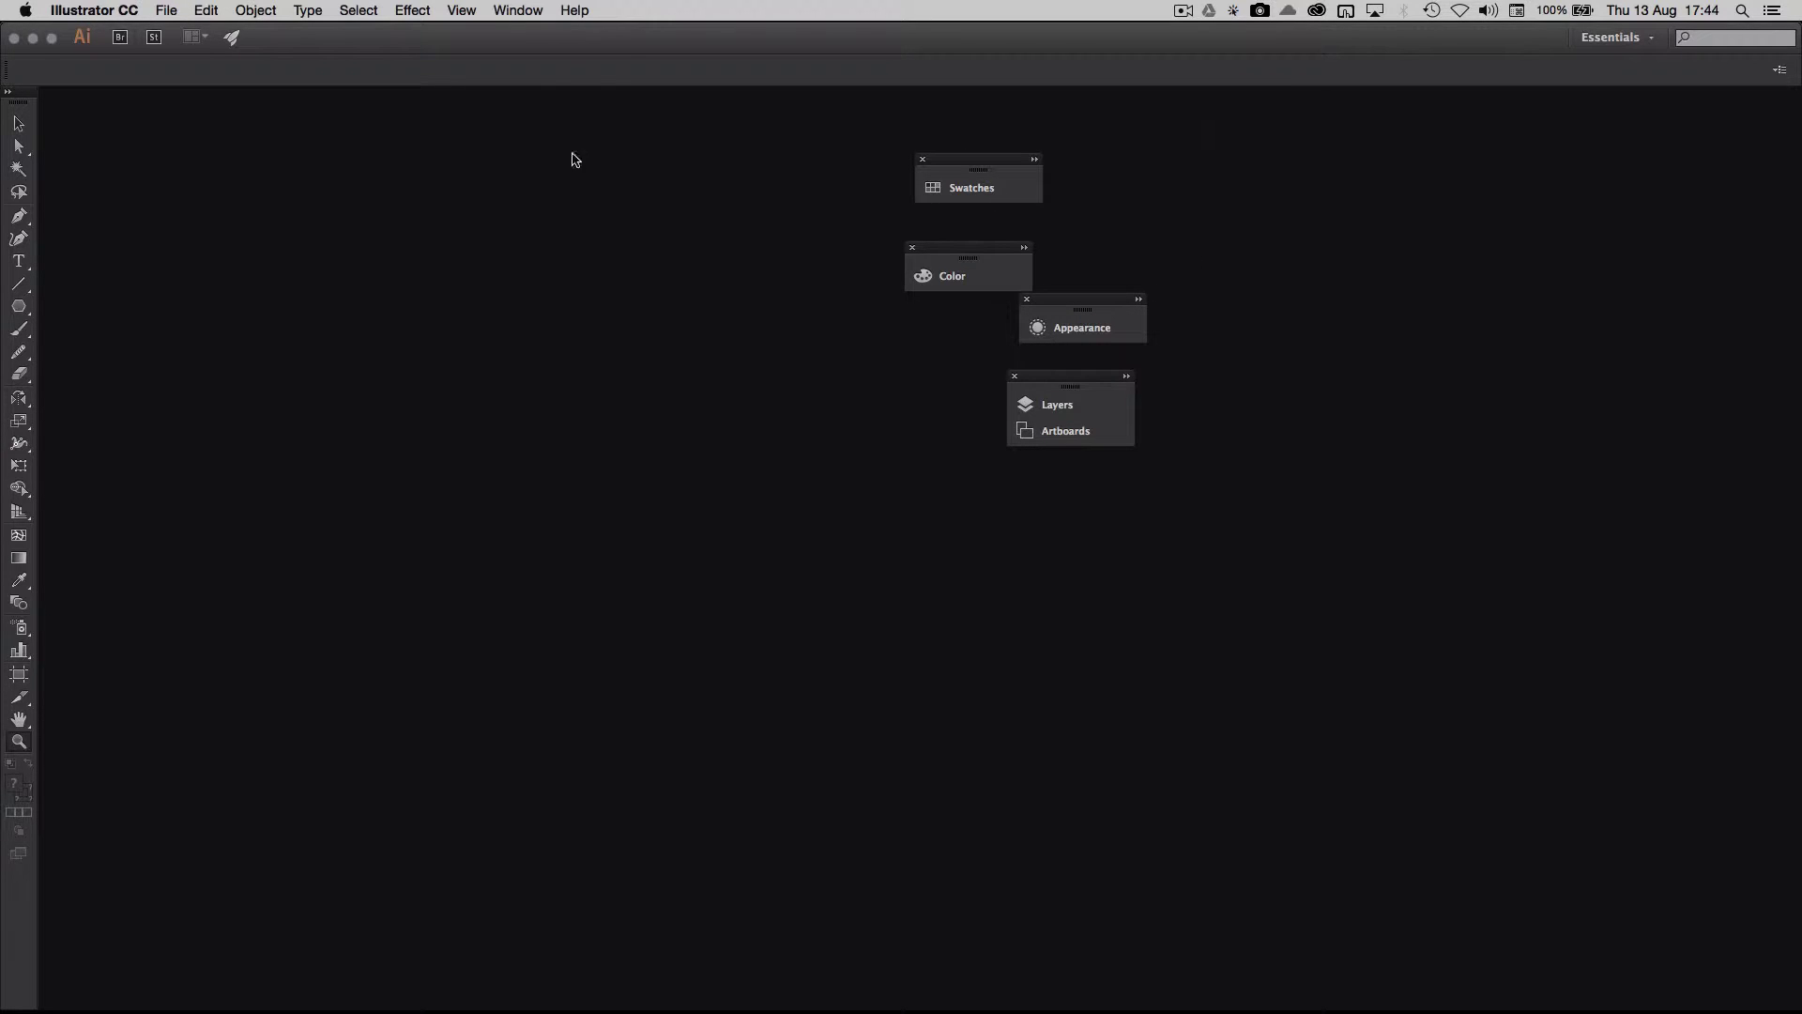
Open Window > Transform and remove Align, keeping a Transform and Pathfinder group
{"action": "left_click", "coordinate": [519, 11]}
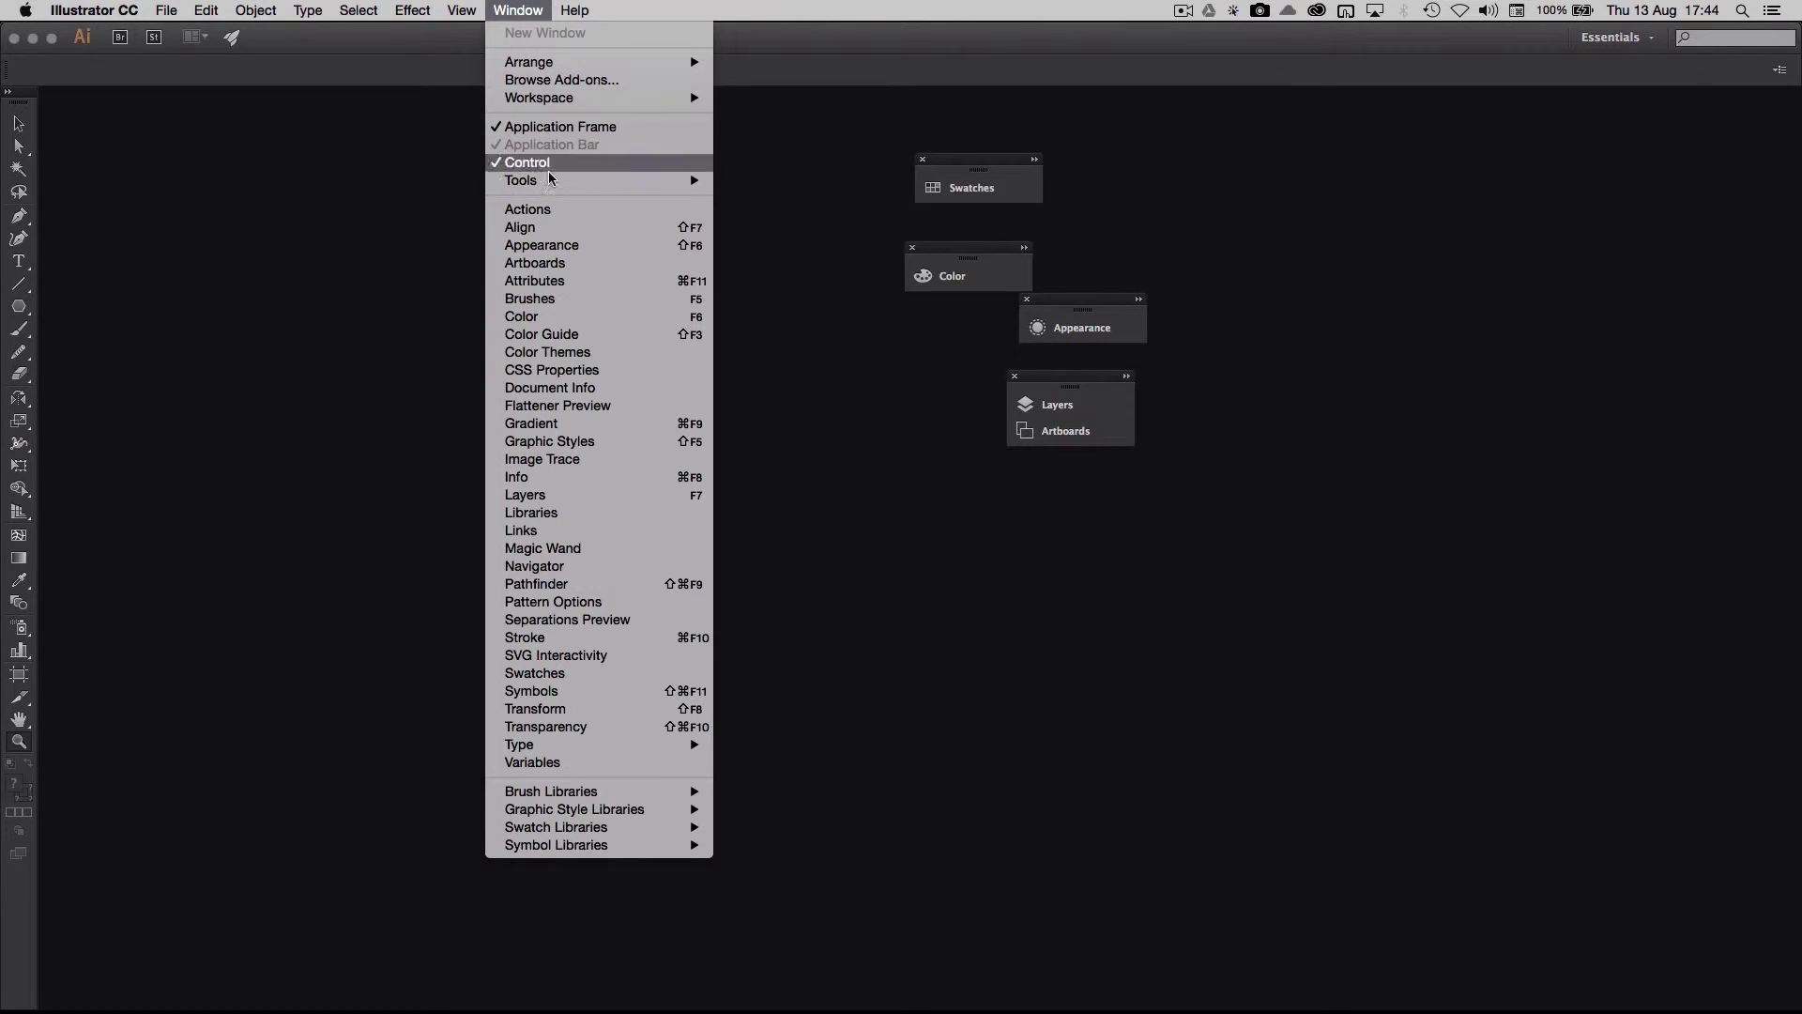
{"action": "left_click", "coordinate": [597, 586]}
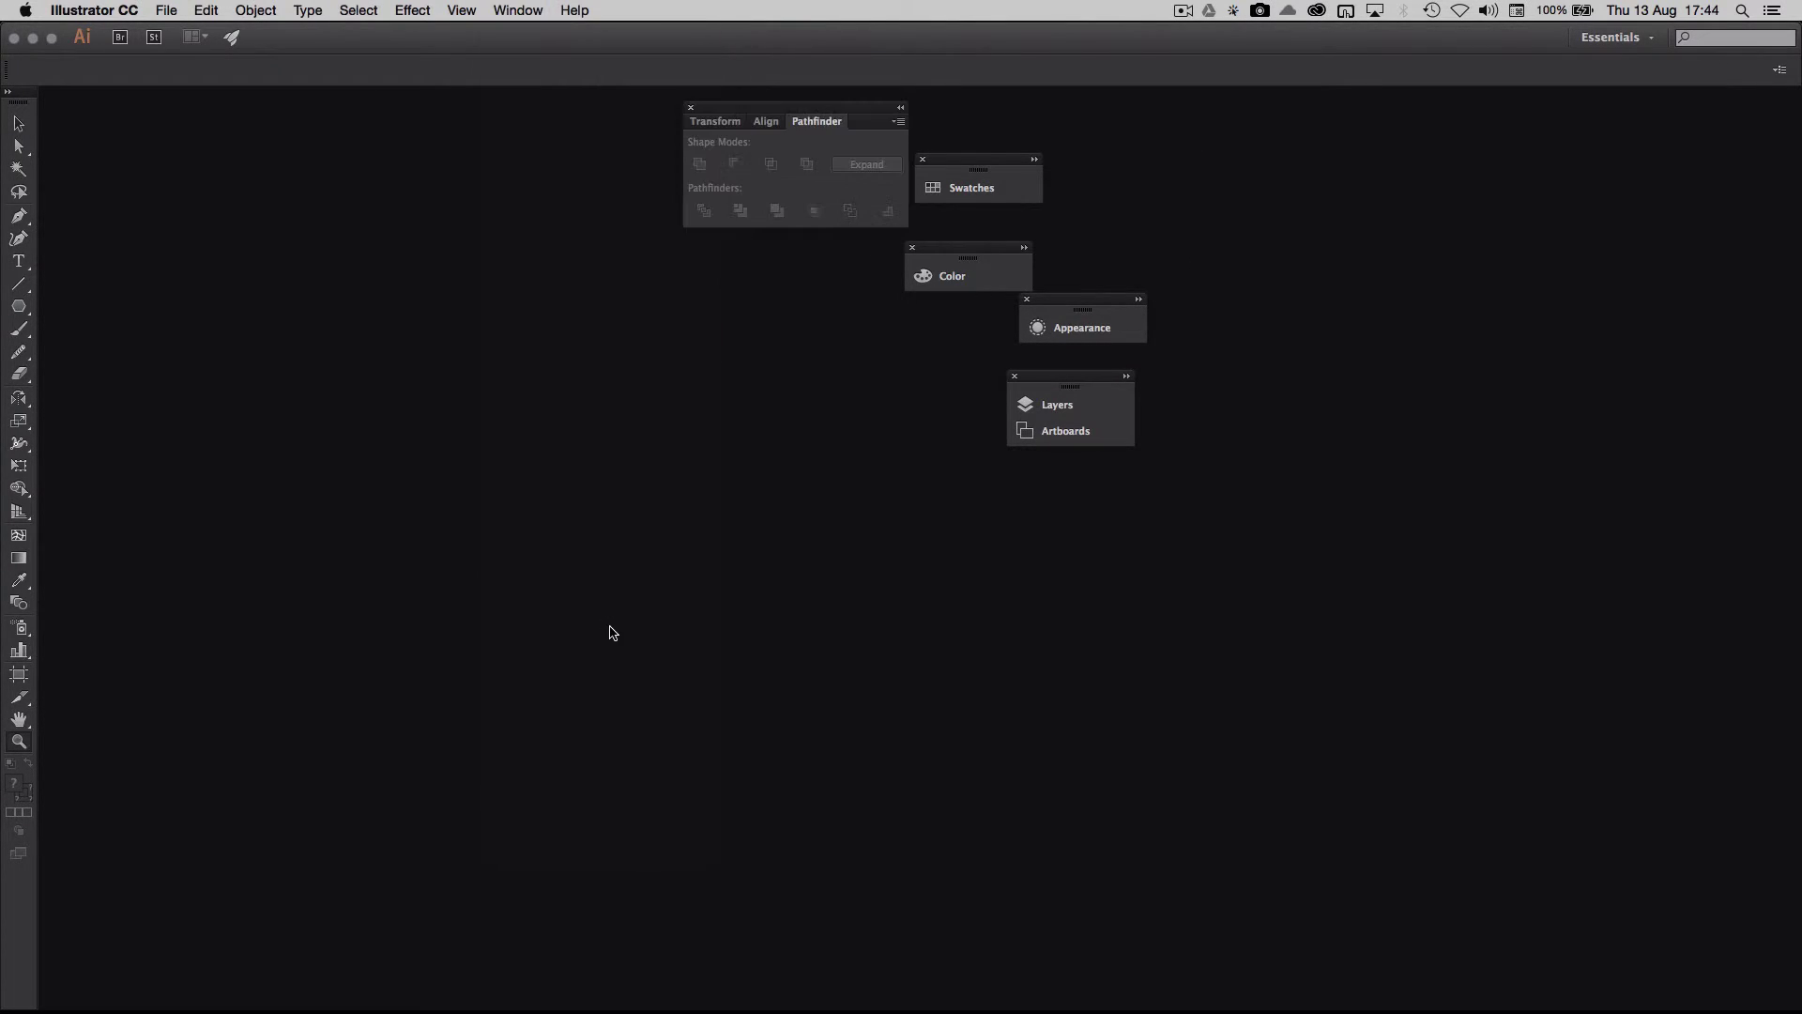
{"action": "left_click", "coordinate": [718, 122]}
{"action": "left_click", "coordinate": [770, 122]}
{"action": "left_click_drag", "start_coordinate": [770, 122], "coordinate": [683, 404]}
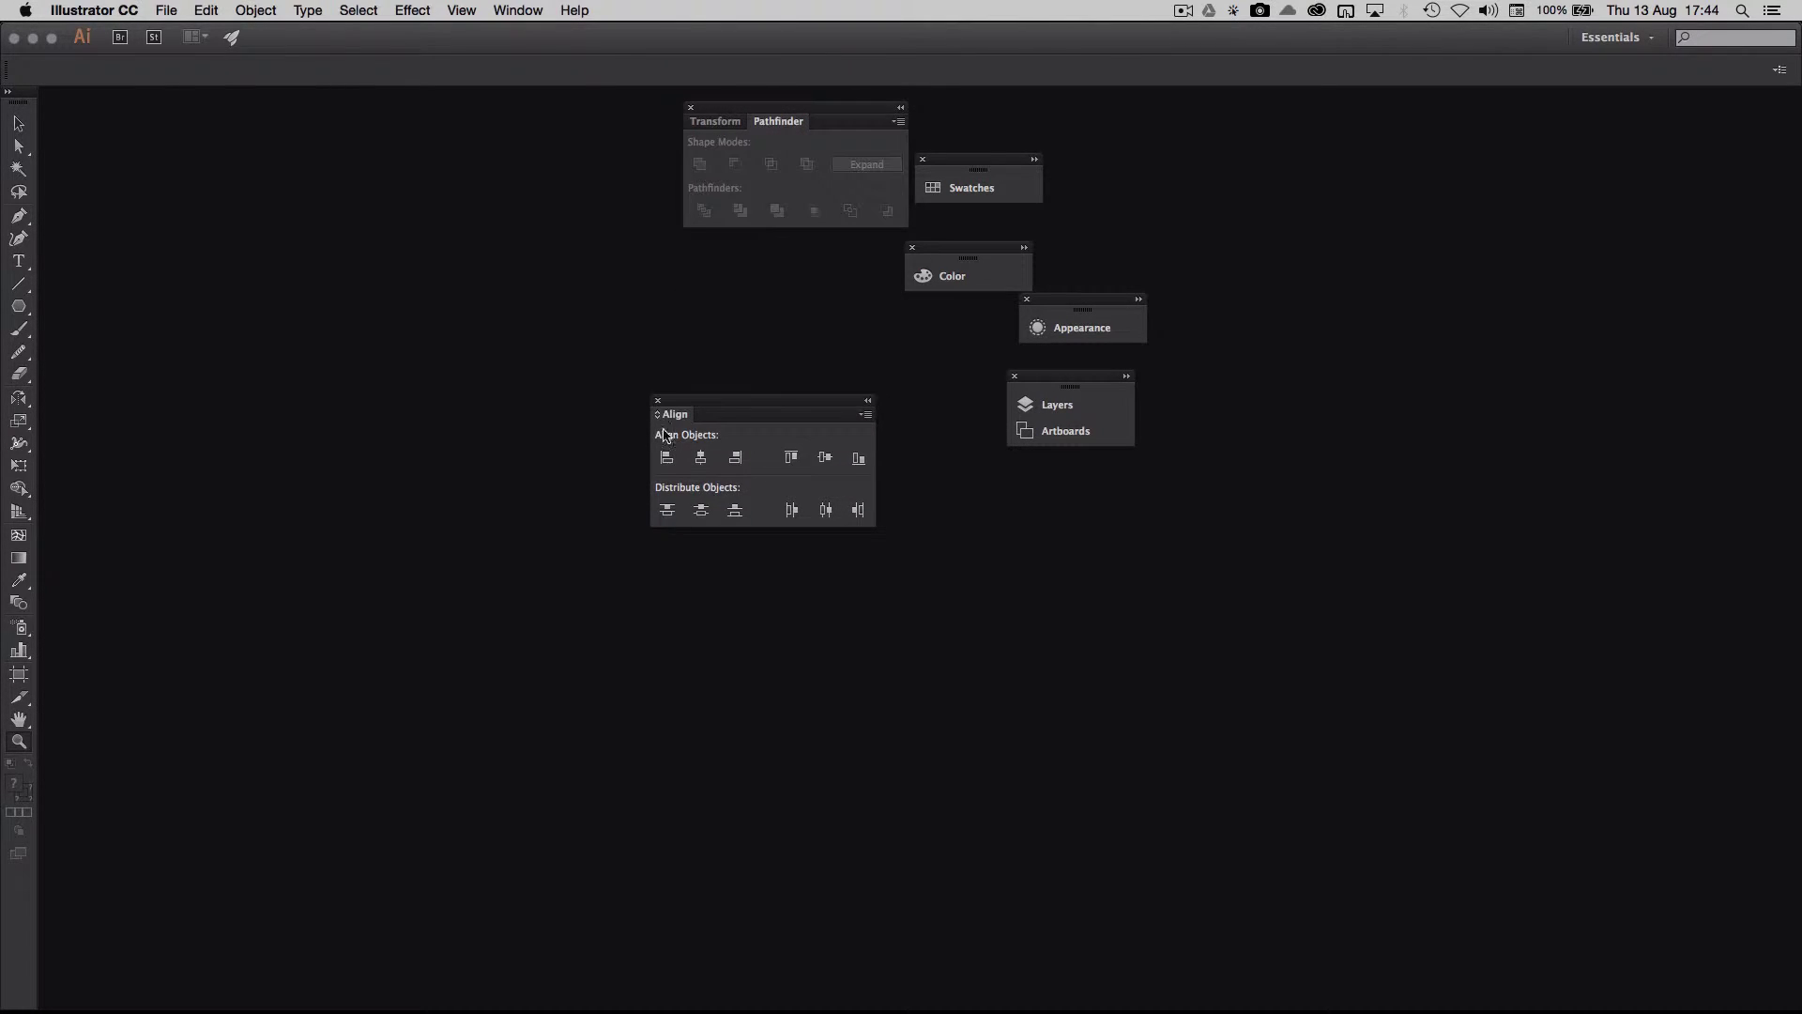
{"action": "left_click", "coordinate": [658, 398]}
{"action": "left_click", "coordinate": [736, 123]}
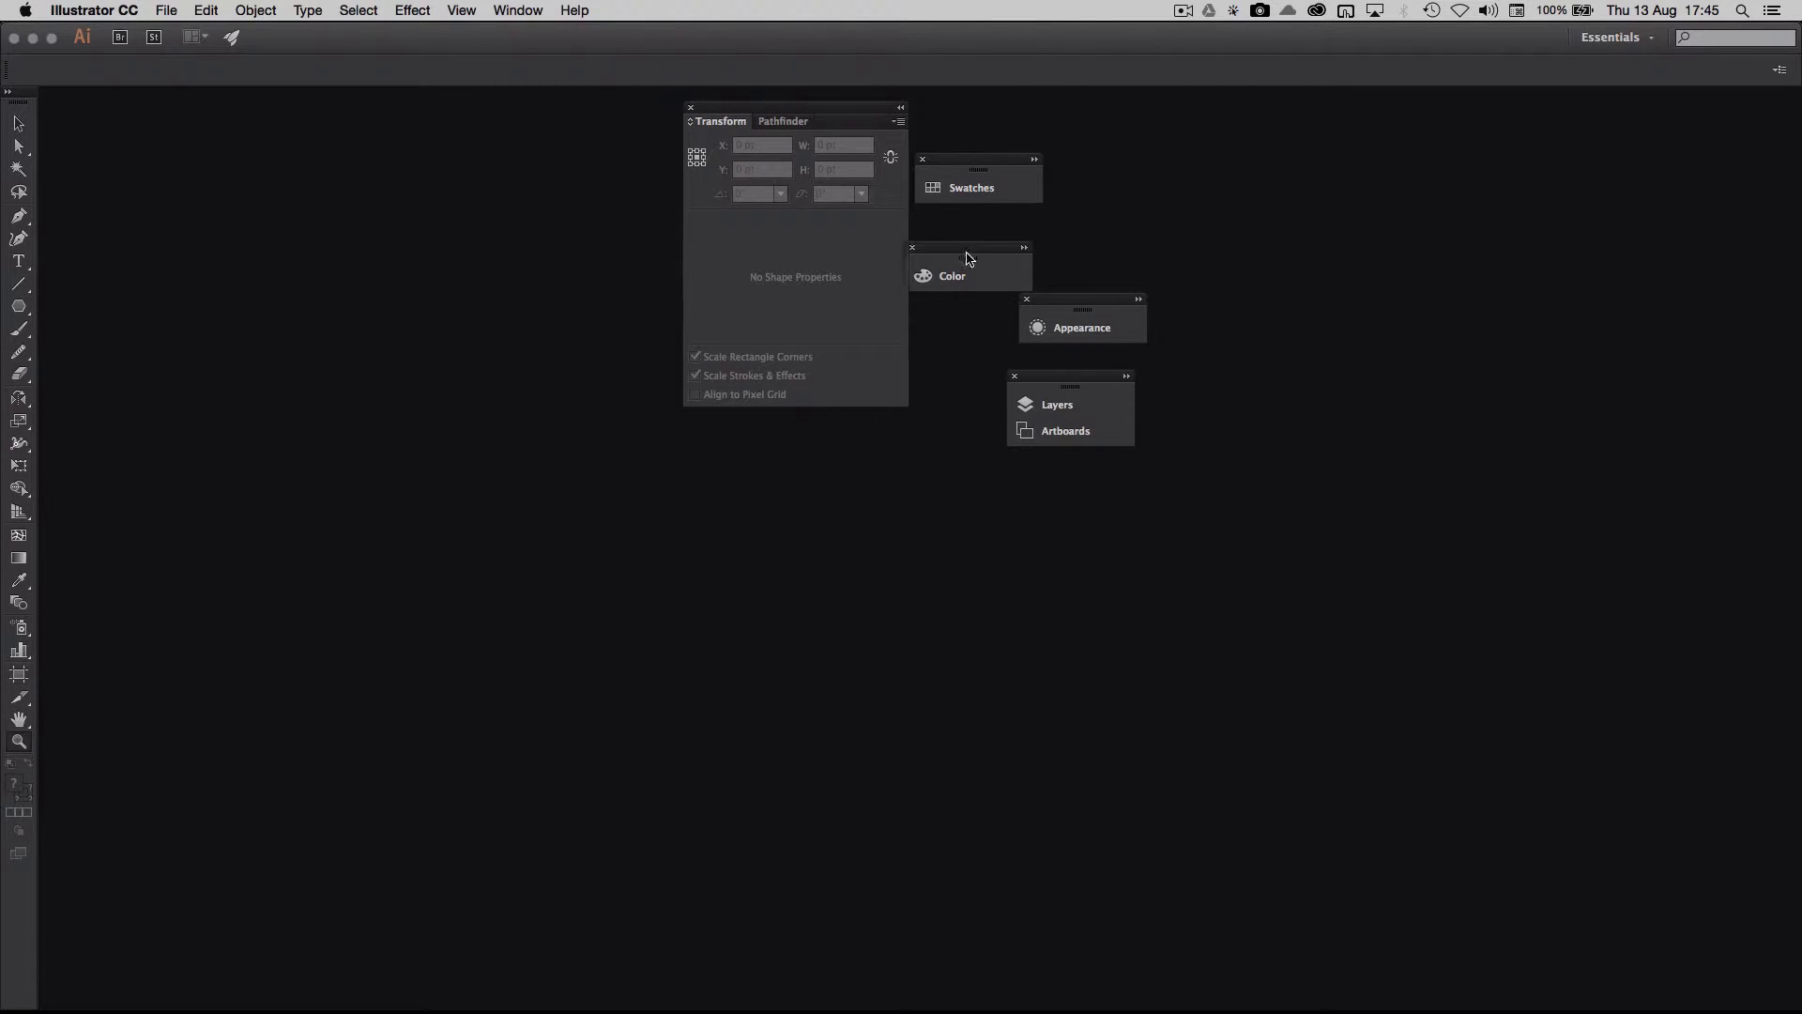
Dock Swatches, Appearance and Layers/Artboards in a column at the right edge
{"action": "left_click_drag", "start_coordinate": [964, 248], "coordinate": [1020, 233]}
{"action": "left_click_drag", "start_coordinate": [1026, 160], "coordinate": [1127, 128]}
{"action": "left_click_drag", "start_coordinate": [1030, 244], "coordinate": [1027, 212]}
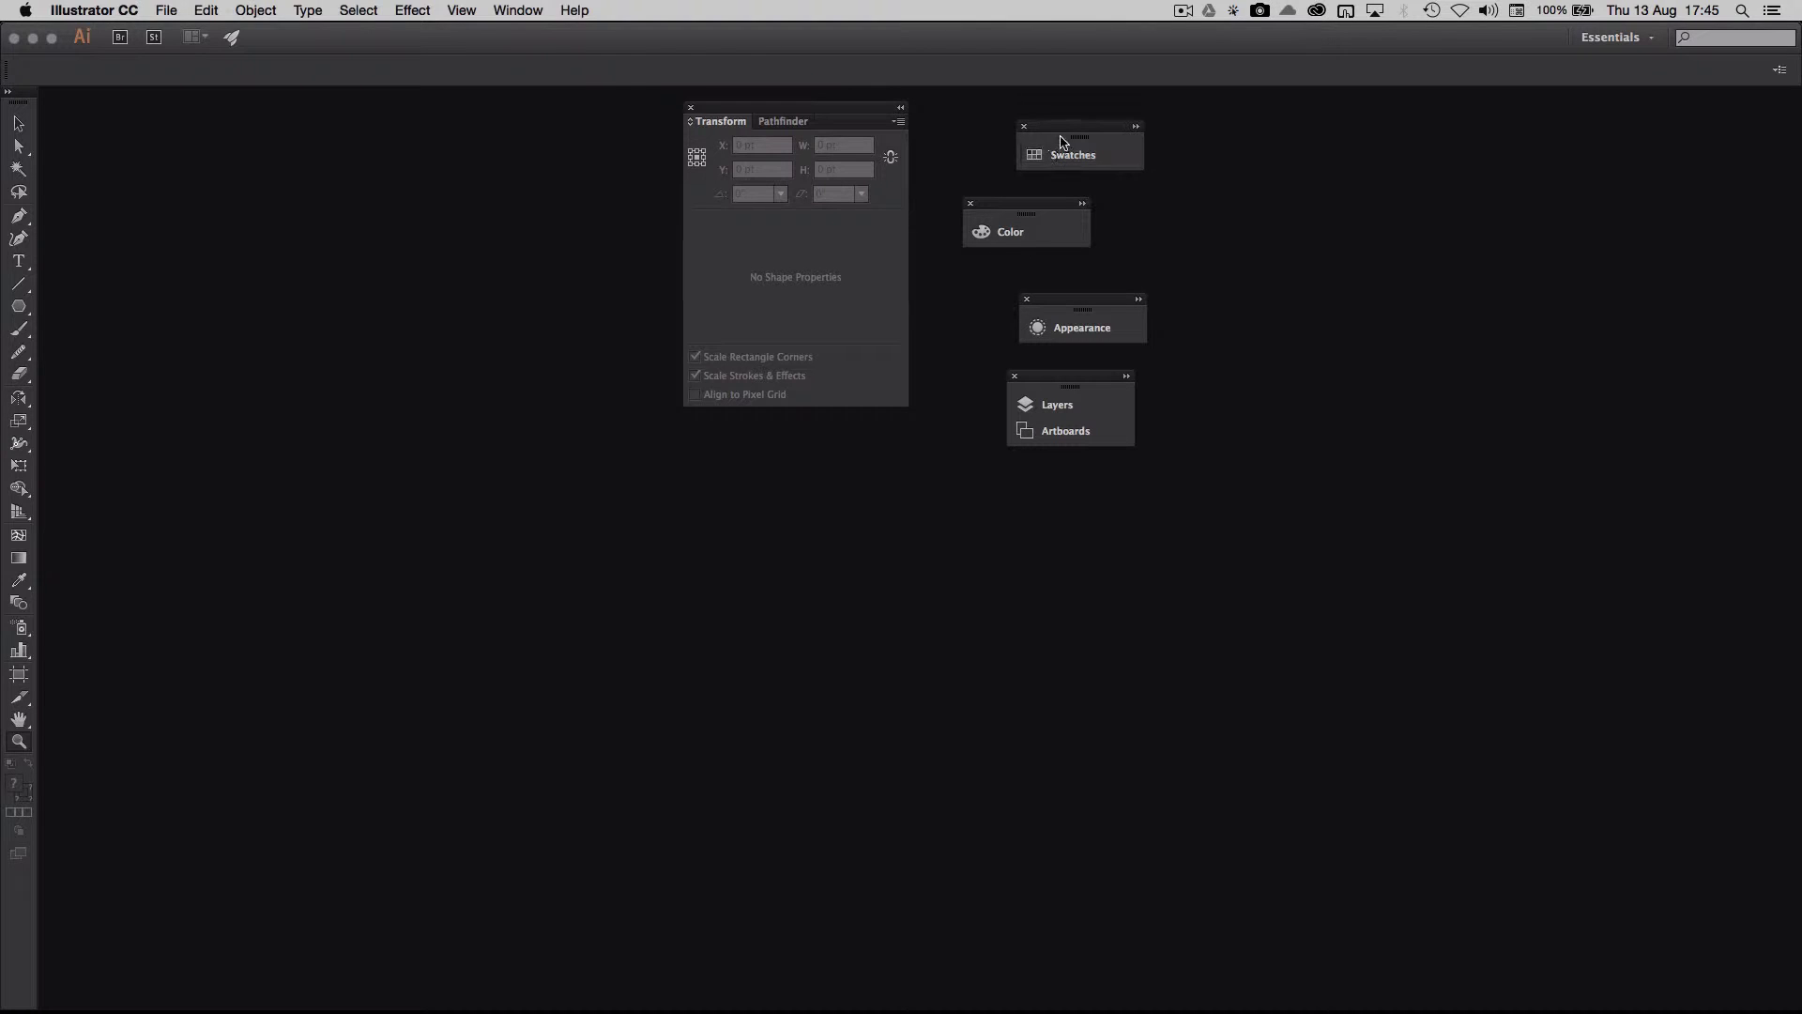
{"action": "left_click_drag", "start_coordinate": [1072, 139], "coordinate": [1799, 141]}
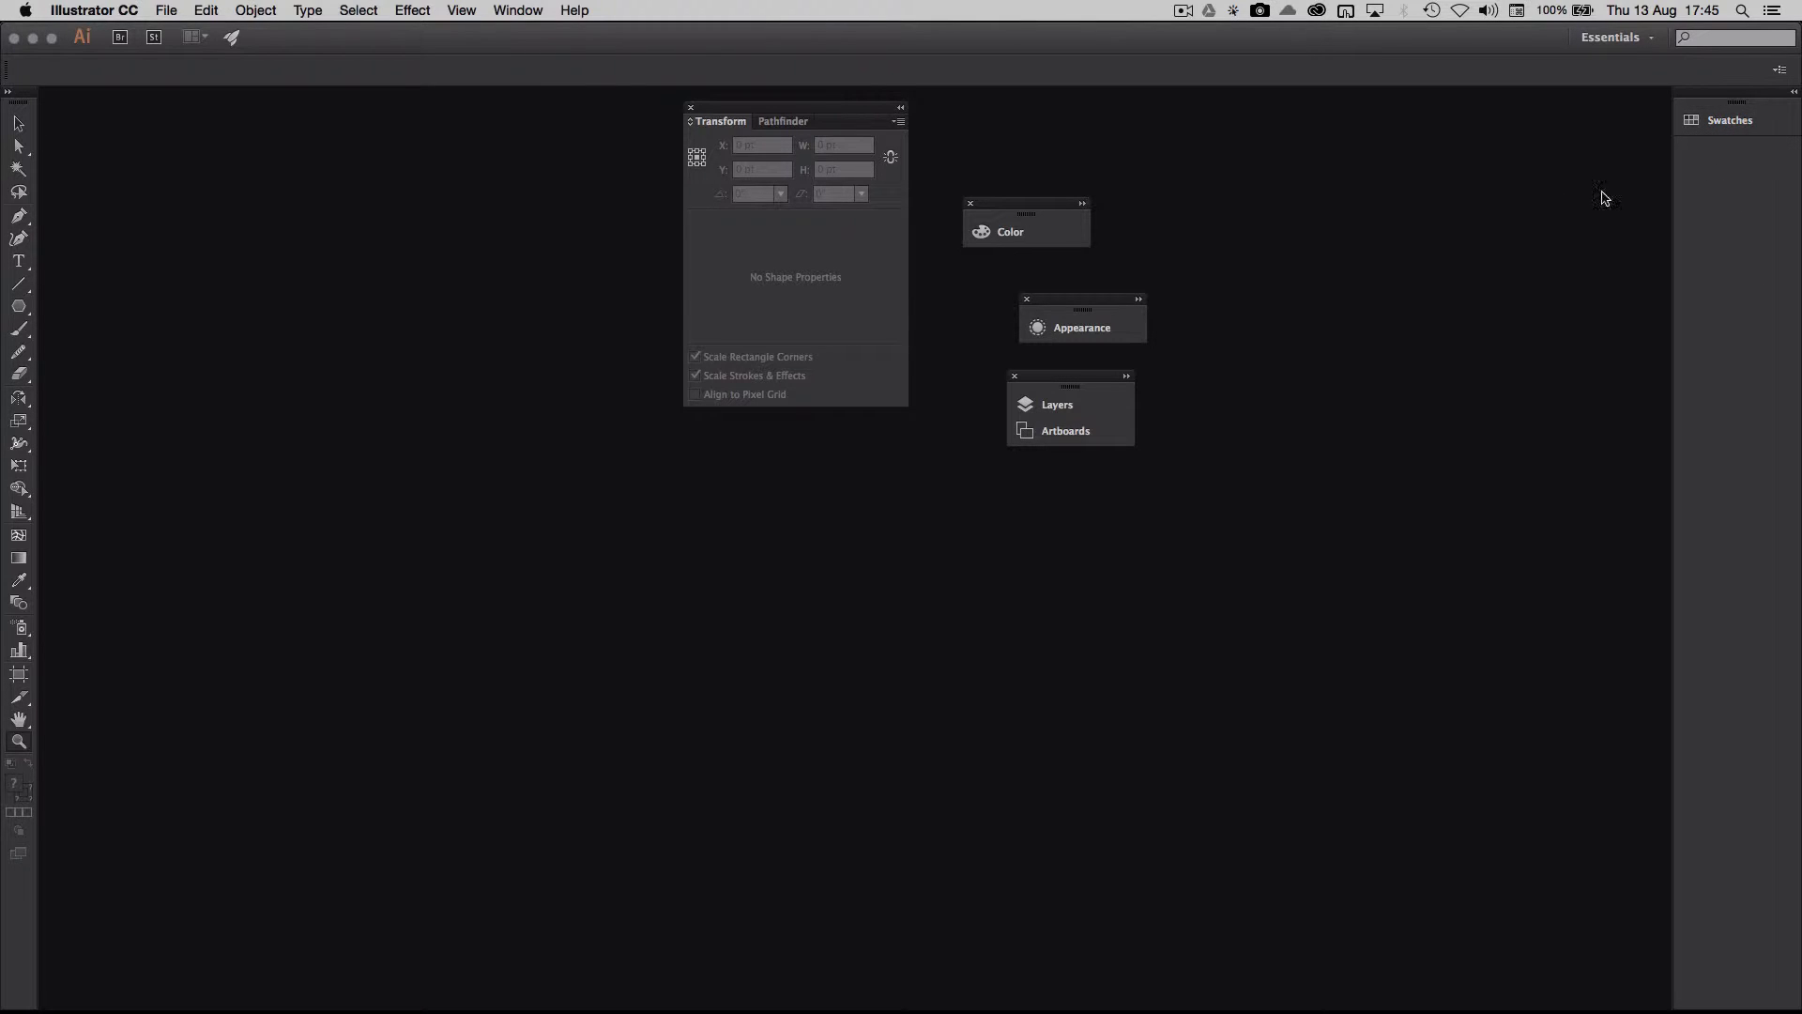
{"action": "left_click_drag", "start_coordinate": [1087, 304], "coordinate": [1741, 151]}
{"action": "left_click_drag", "start_coordinate": [1073, 381], "coordinate": [1727, 218]}
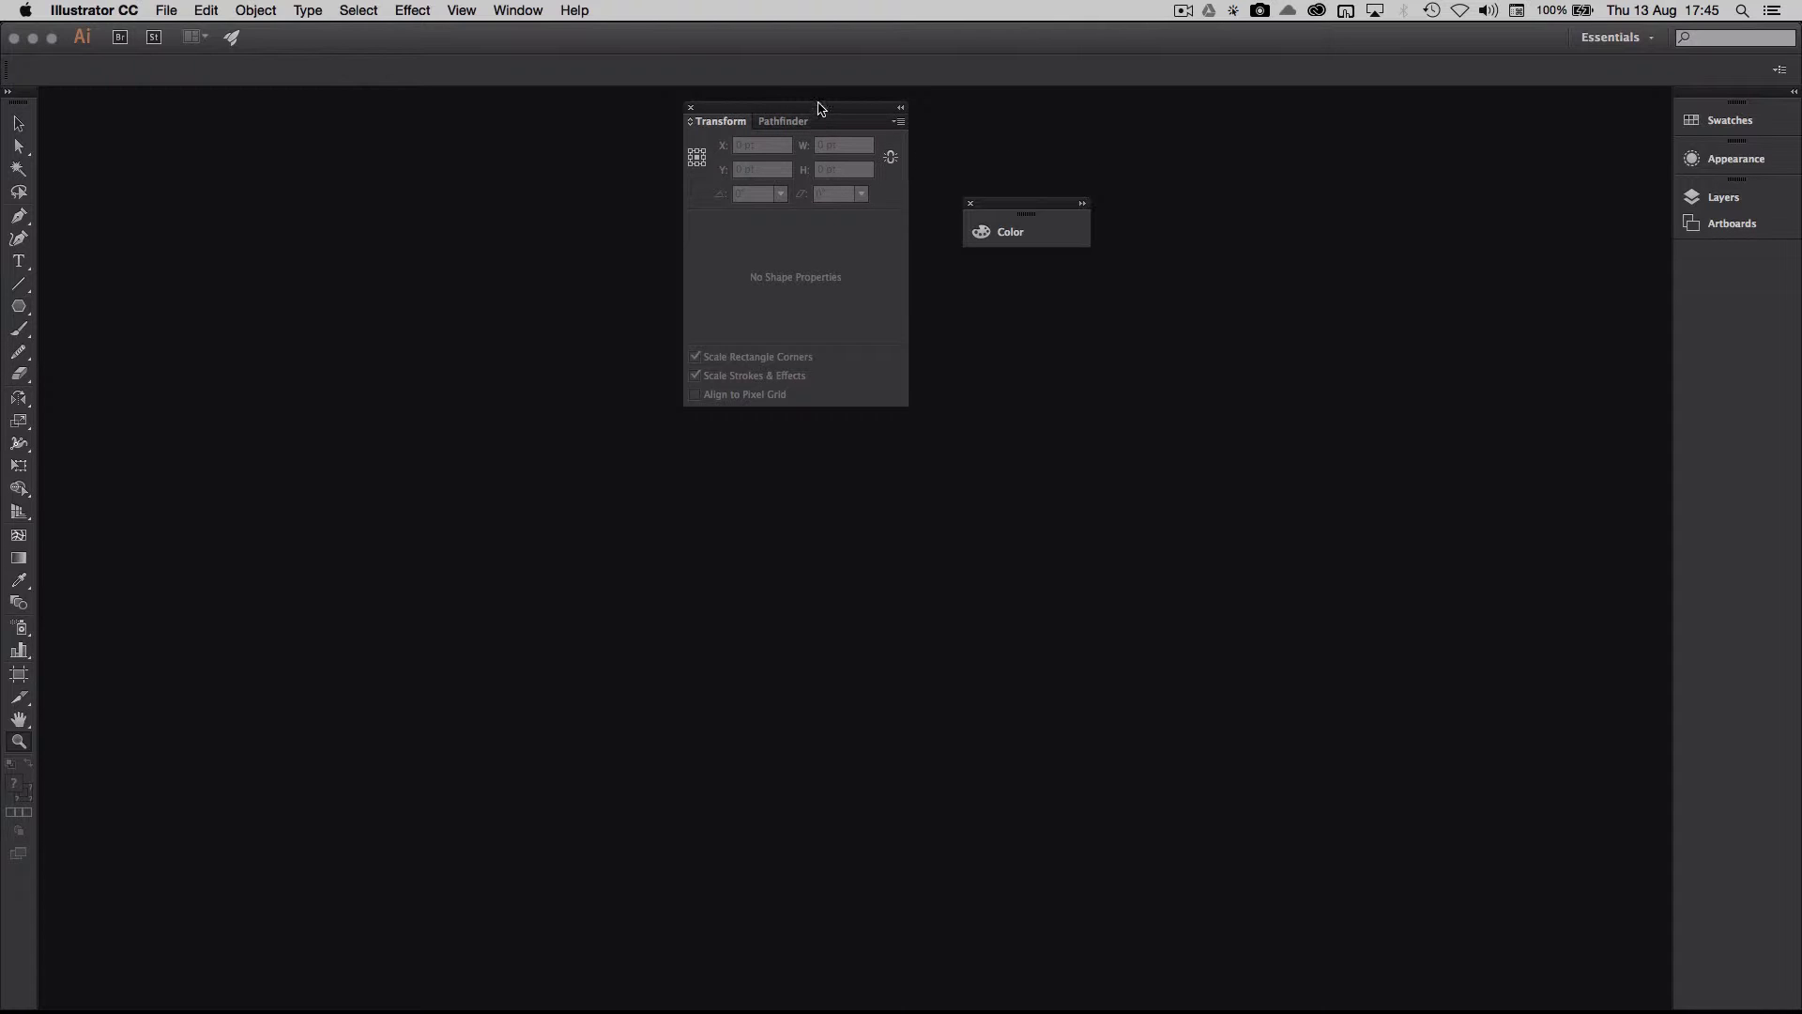
Collapse Transform/Pathfinder to icons beside Swatches and dock Color into that column
{"action": "left_click_drag", "start_coordinate": [820, 113], "coordinate": [1664, 178]}
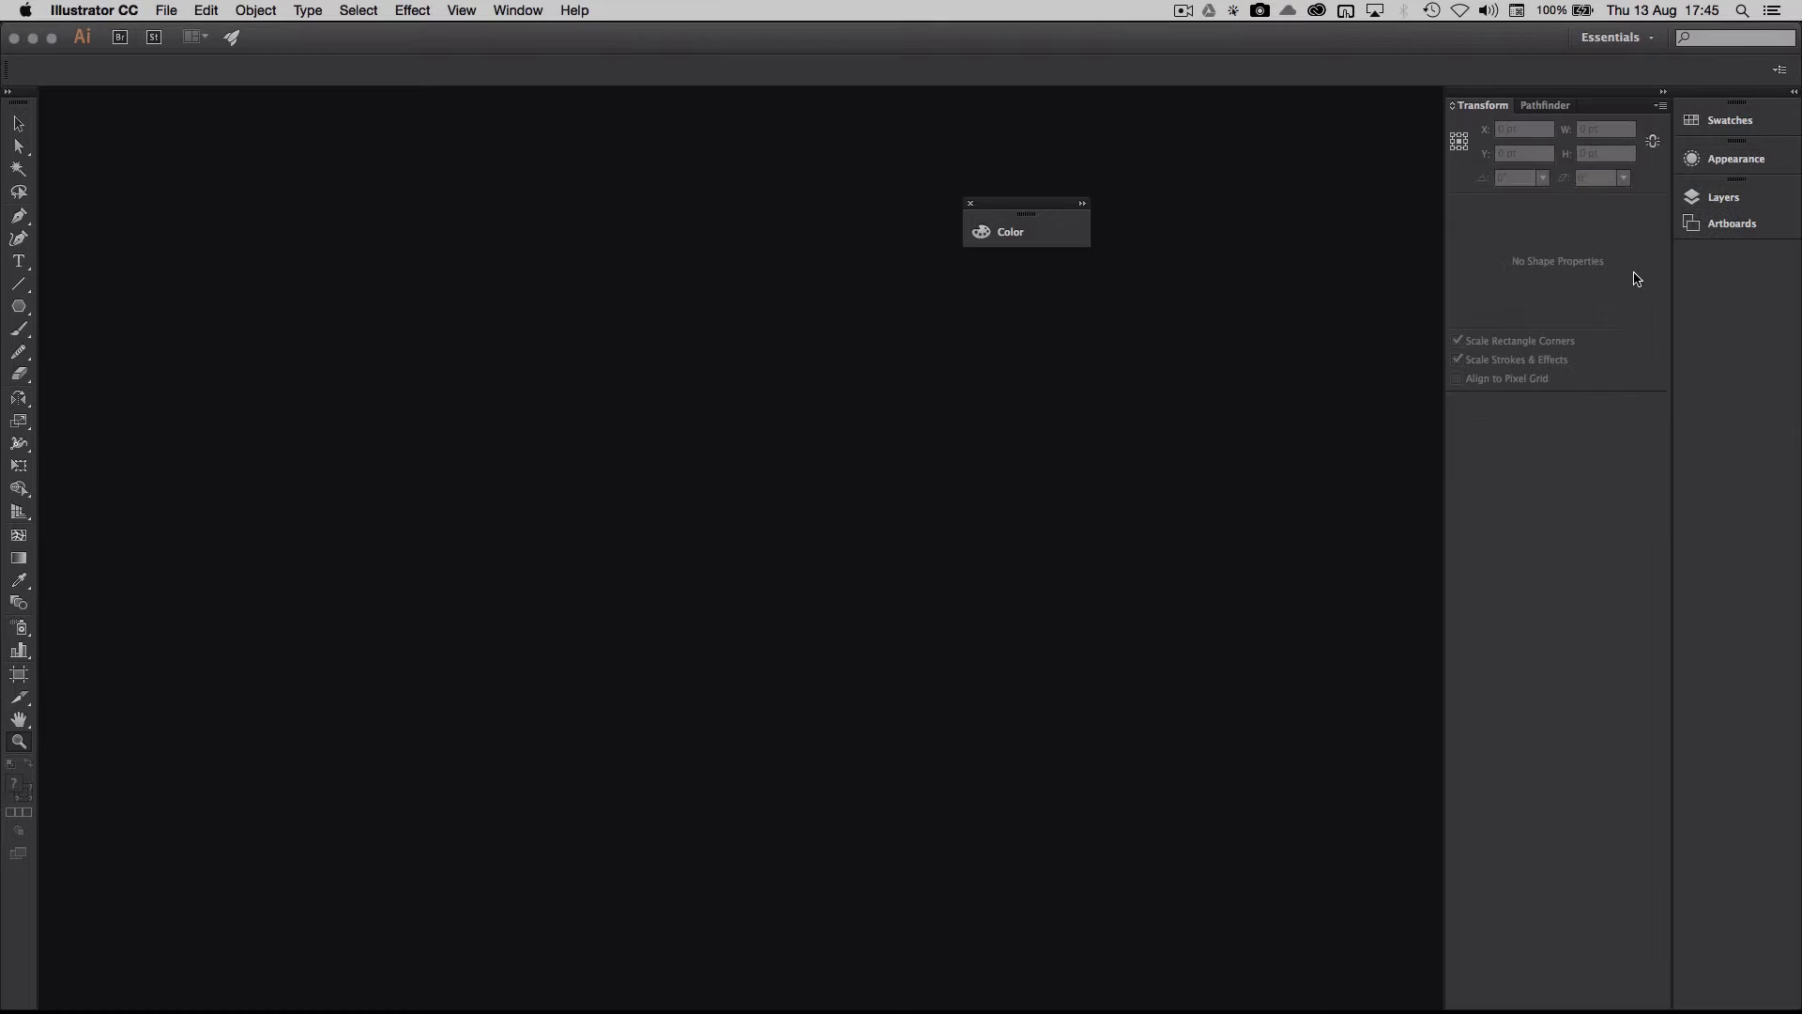
{"action": "left_click", "coordinate": [1665, 92]}
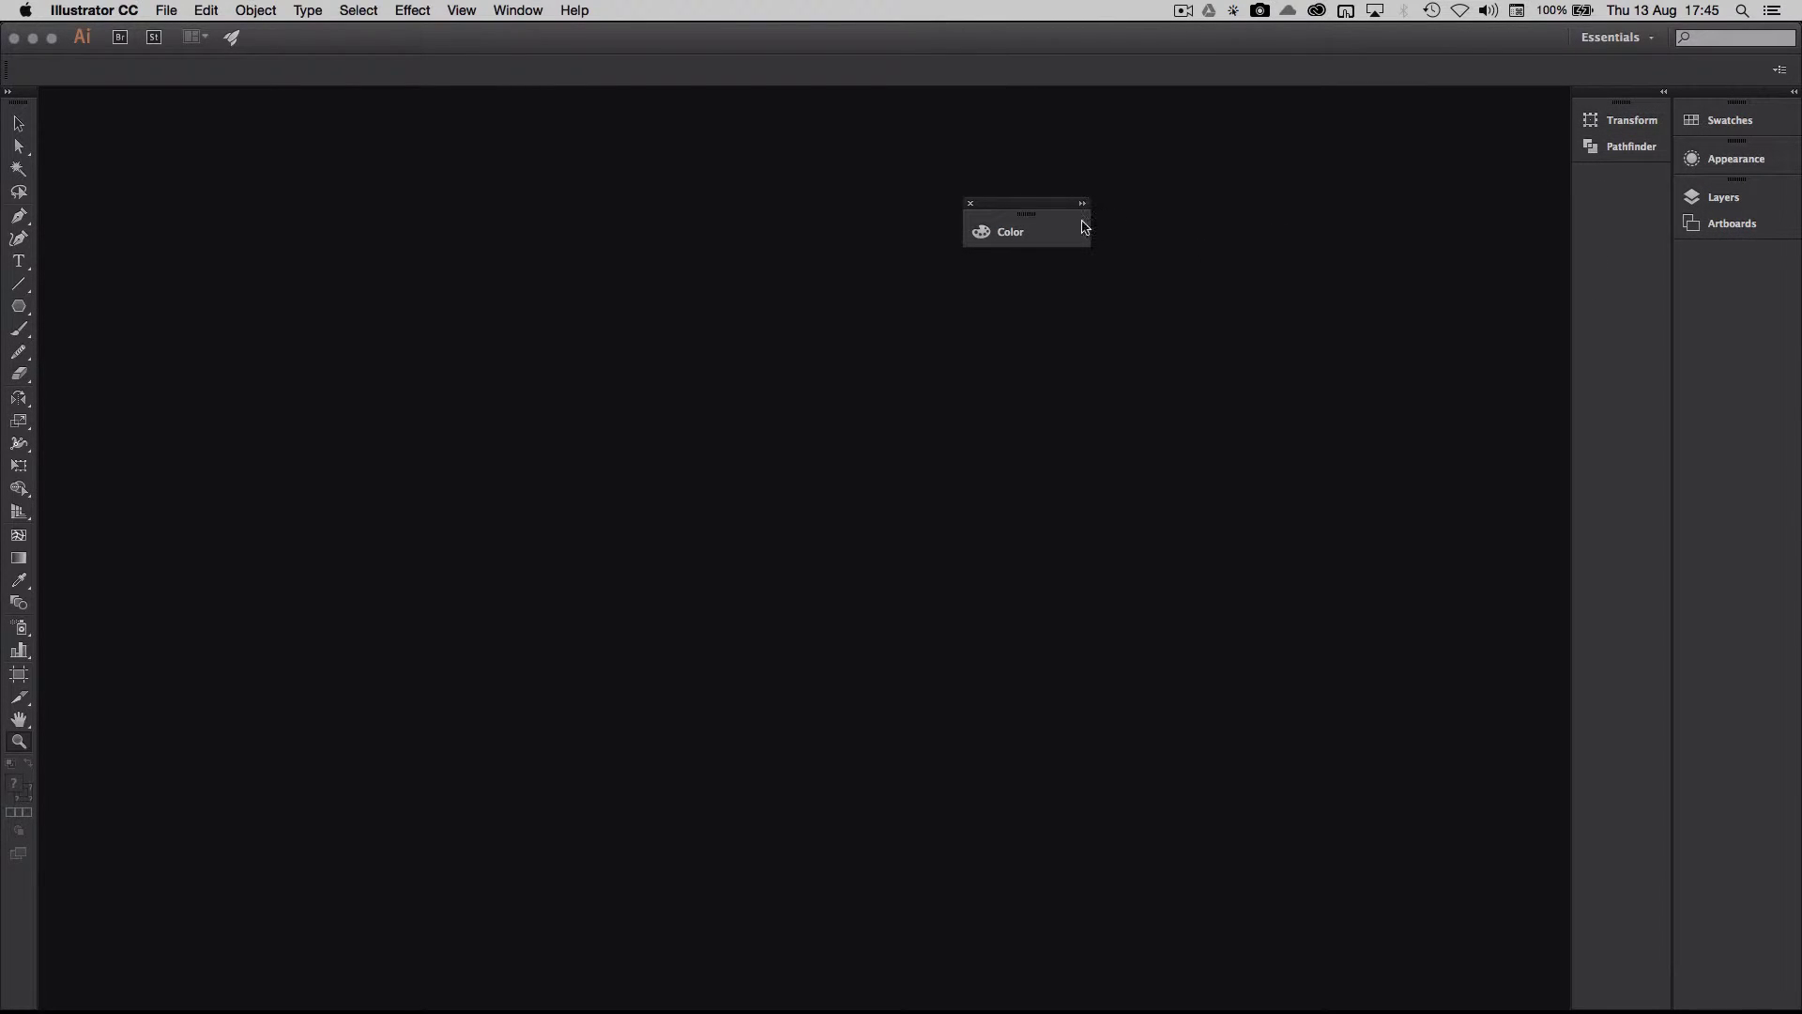
{"action": "left_click_drag", "start_coordinate": [1044, 203], "coordinate": [1643, 108]}
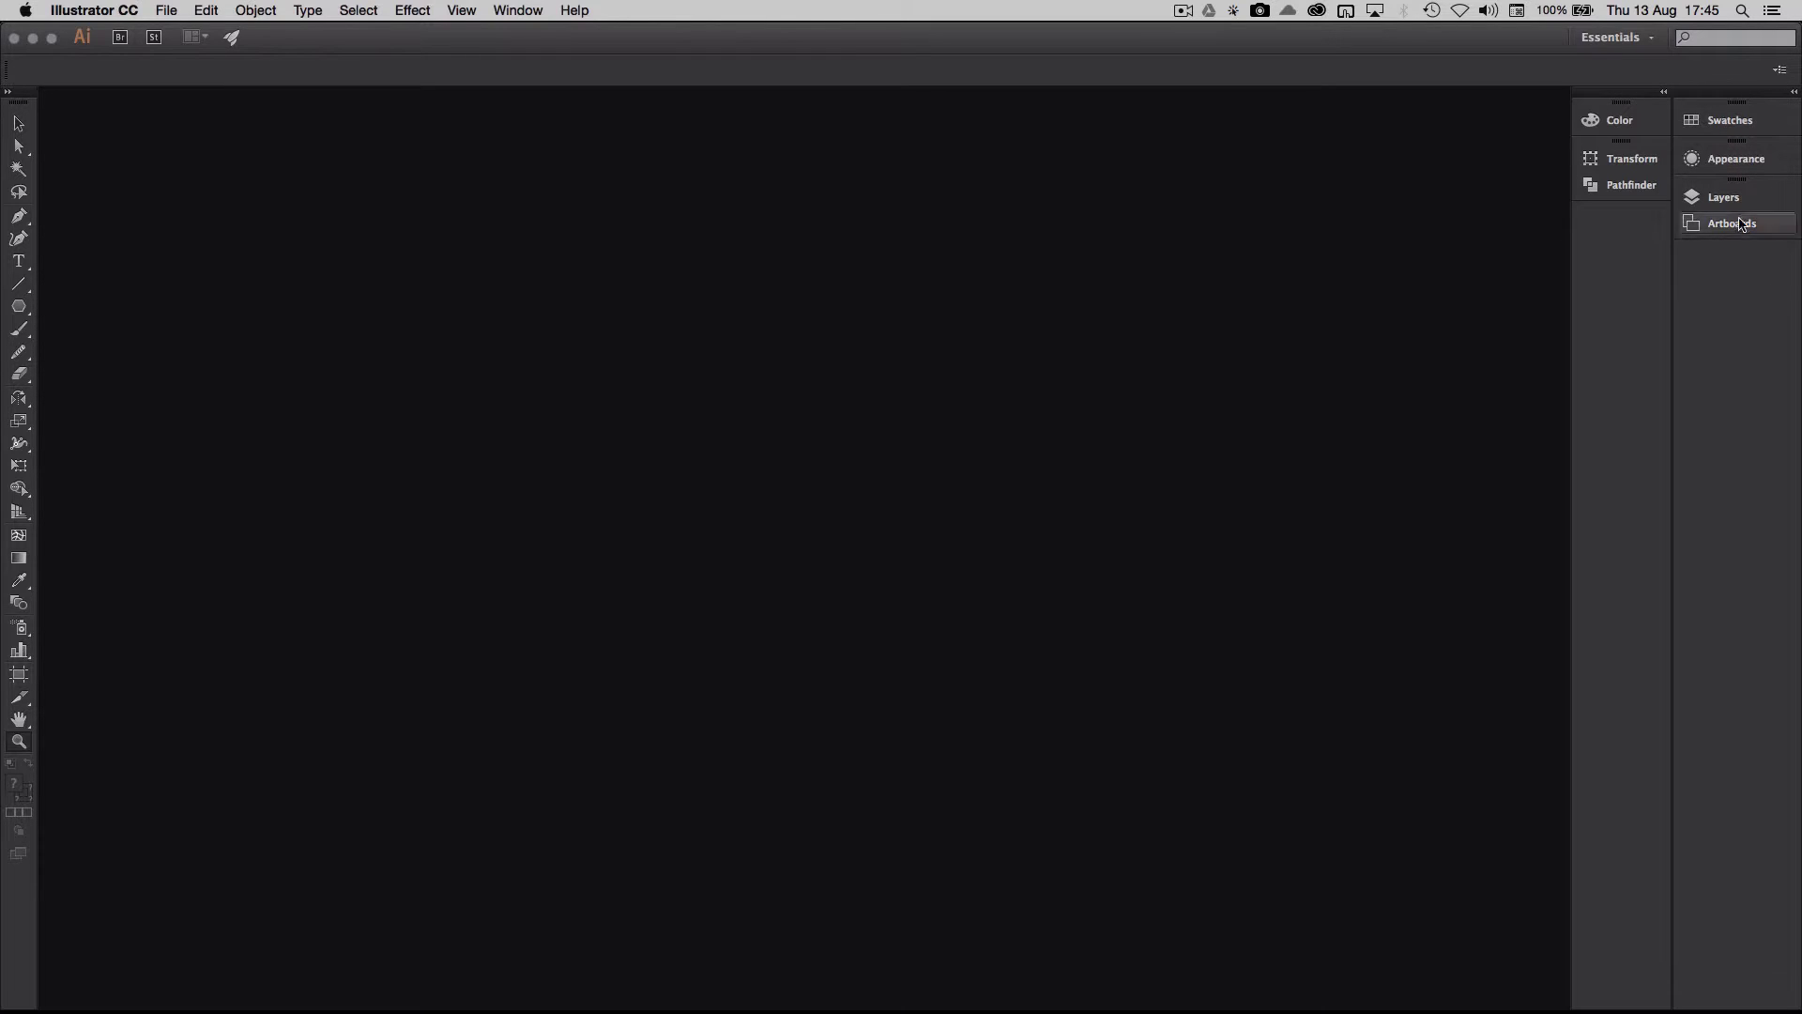
Expand Swatches, Appearance and Layers to full panels, check Artboards, and widen the icon column
{"action": "left_click", "coordinate": [1793, 92]}
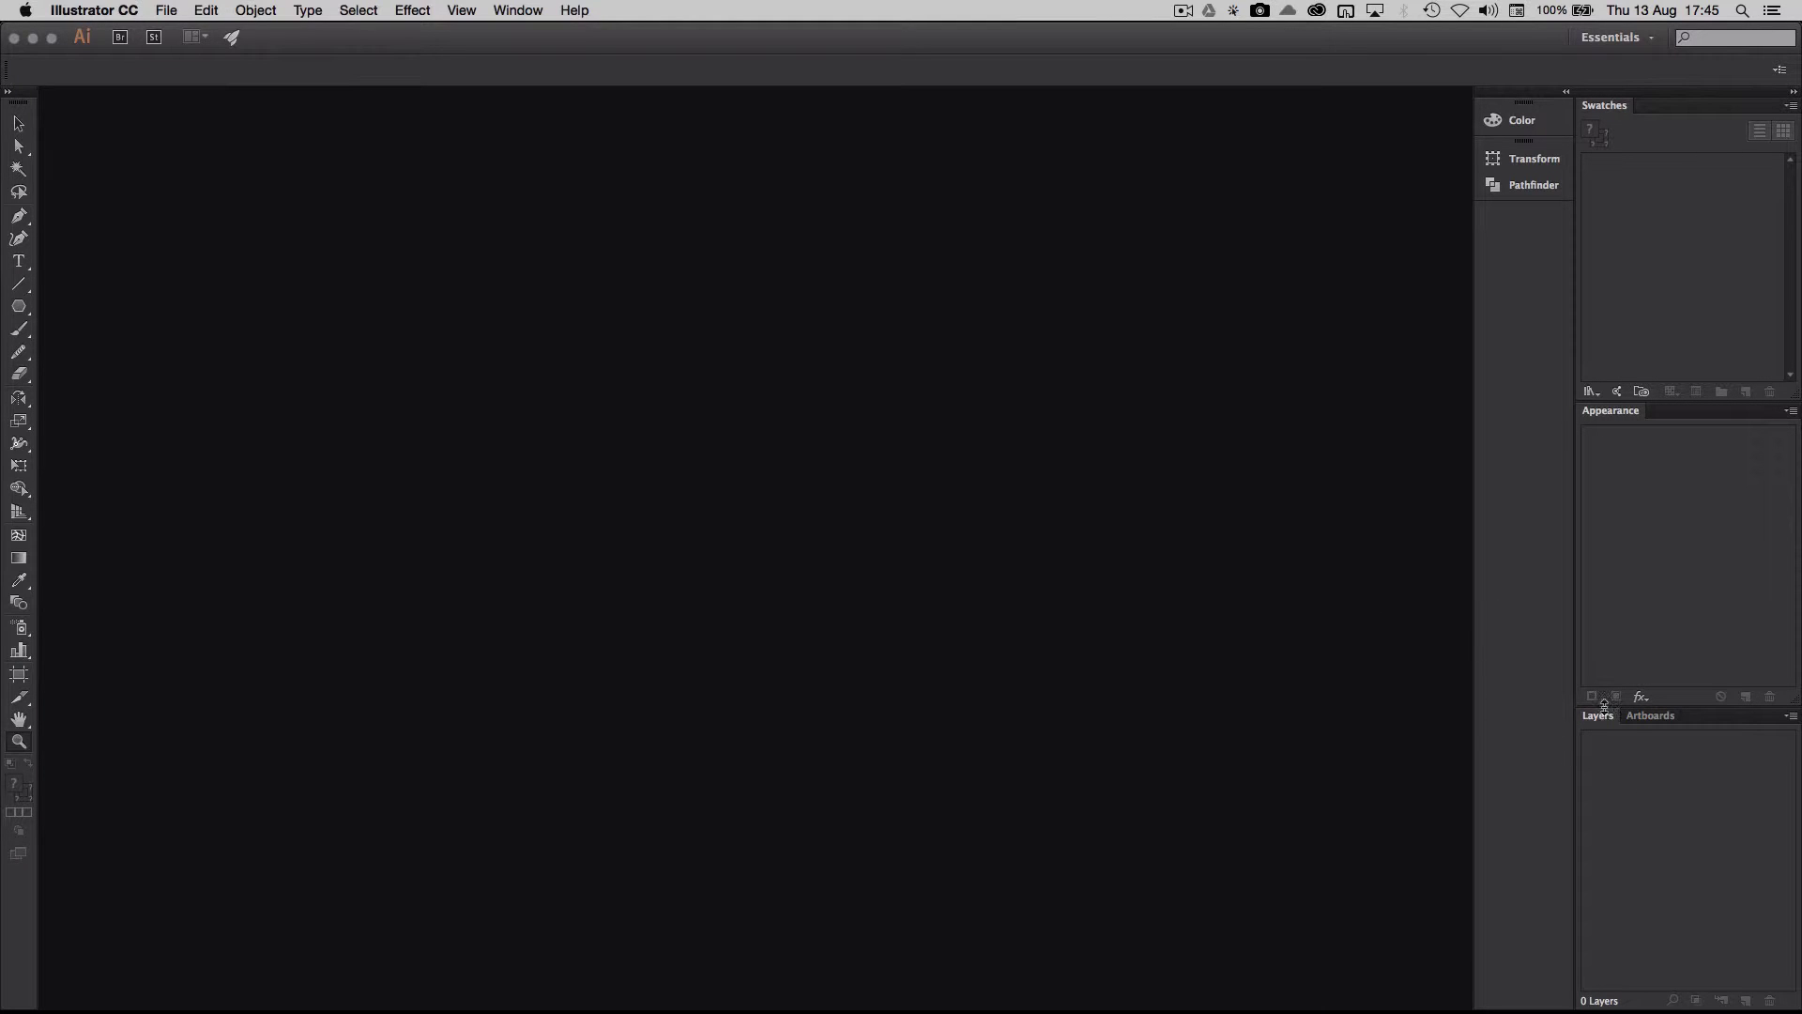
{"action": "left_click", "coordinate": [1649, 716]}
{"action": "left_click", "coordinate": [1598, 718]}
{"action": "left_click_drag", "start_coordinate": [1474, 269], "coordinate": [1535, 255]}
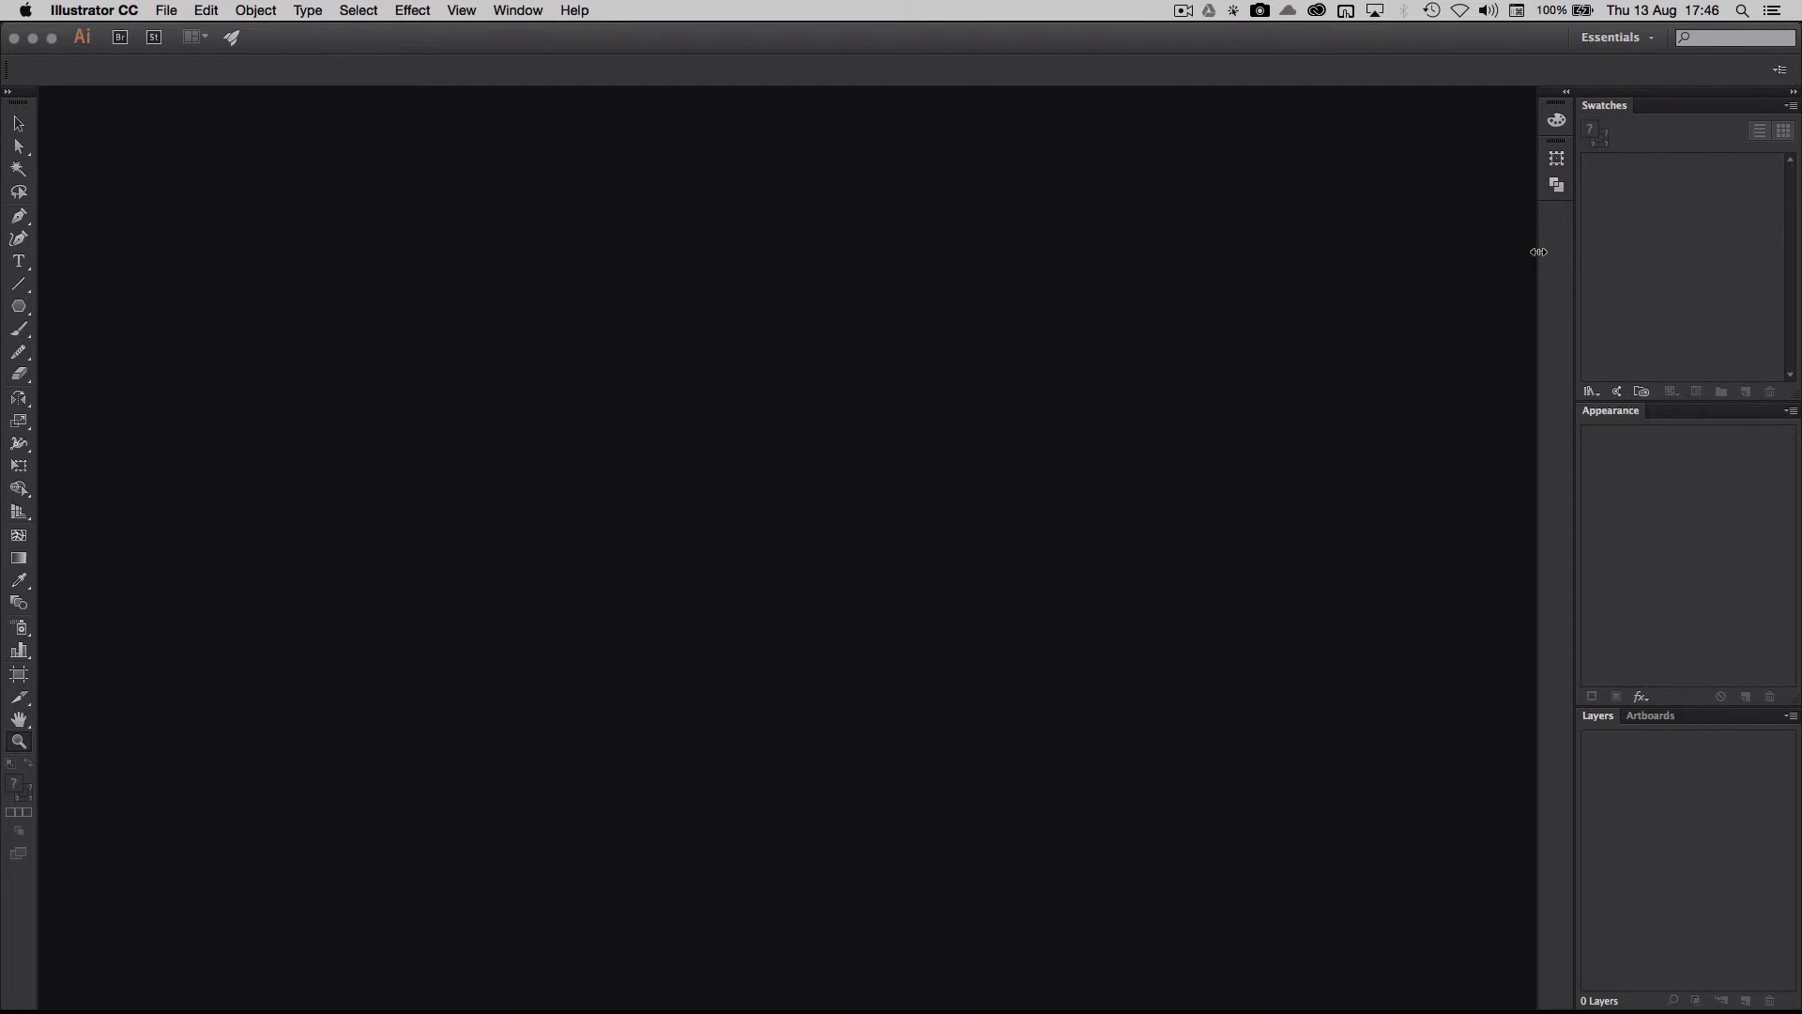
{"action": "left_click_drag", "start_coordinate": [1536, 252], "coordinate": [1468, 260]}
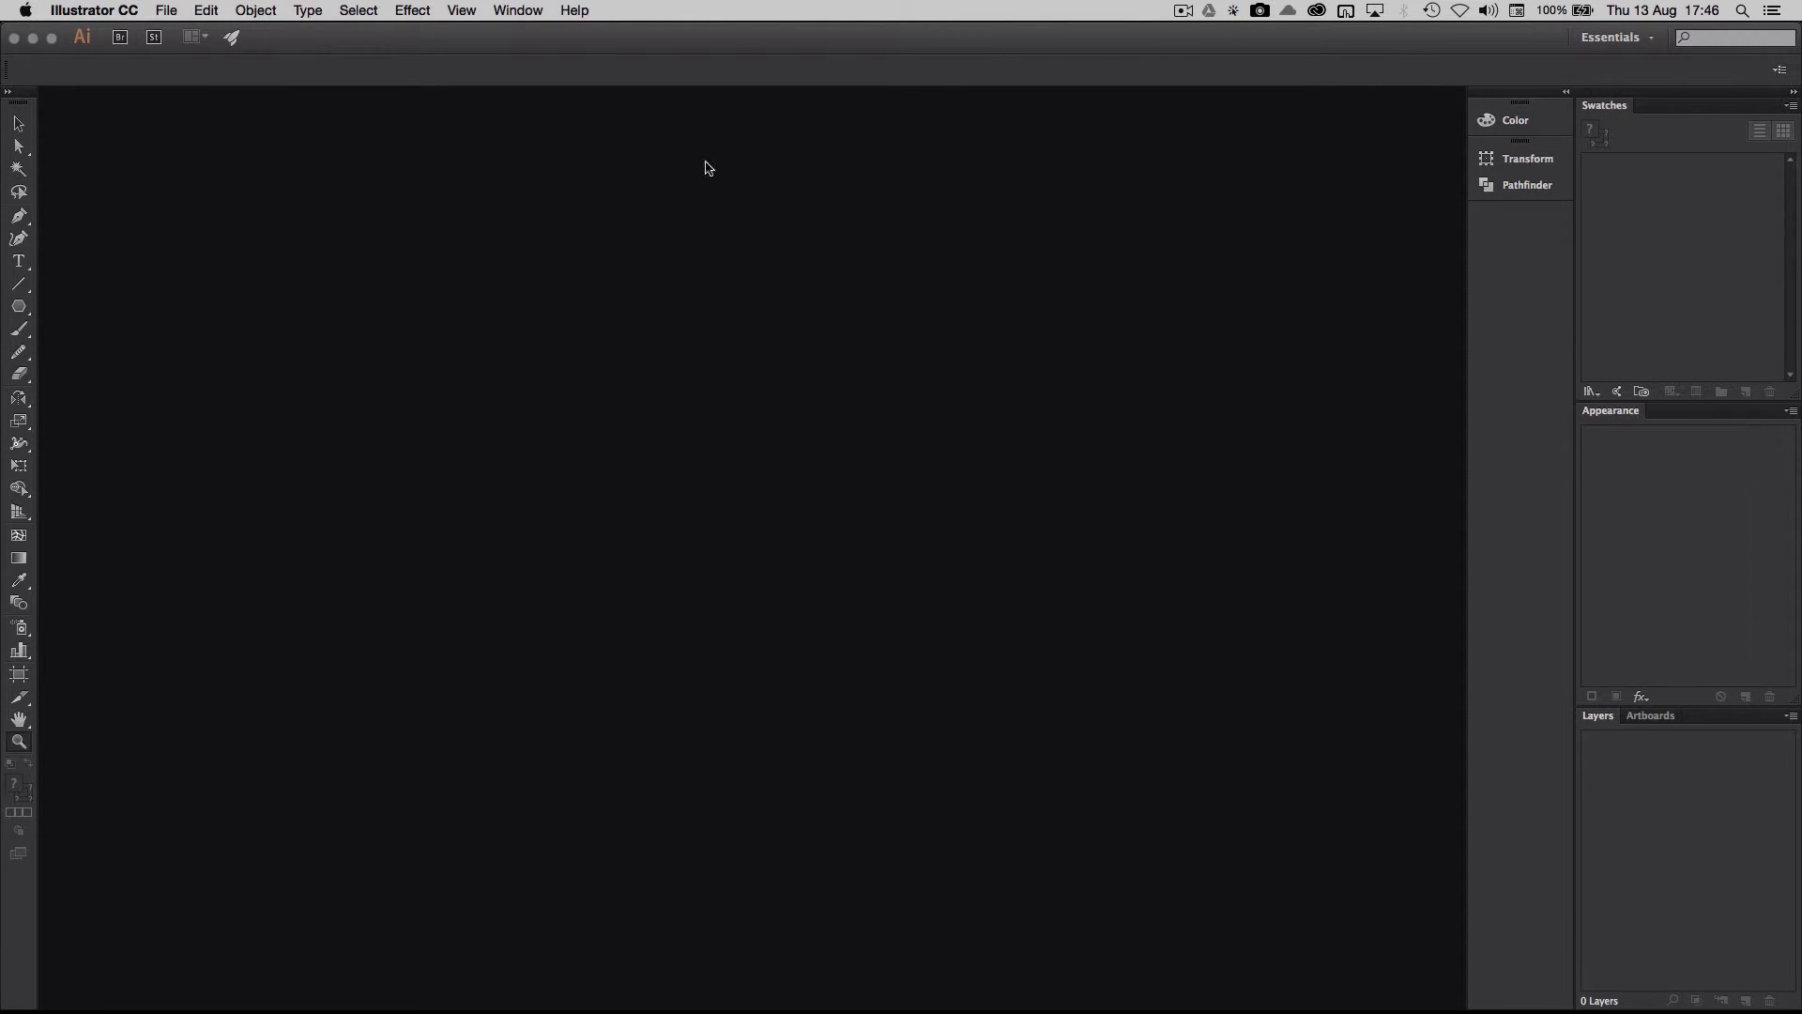
{"action": "left_click", "coordinate": [517, 17]}
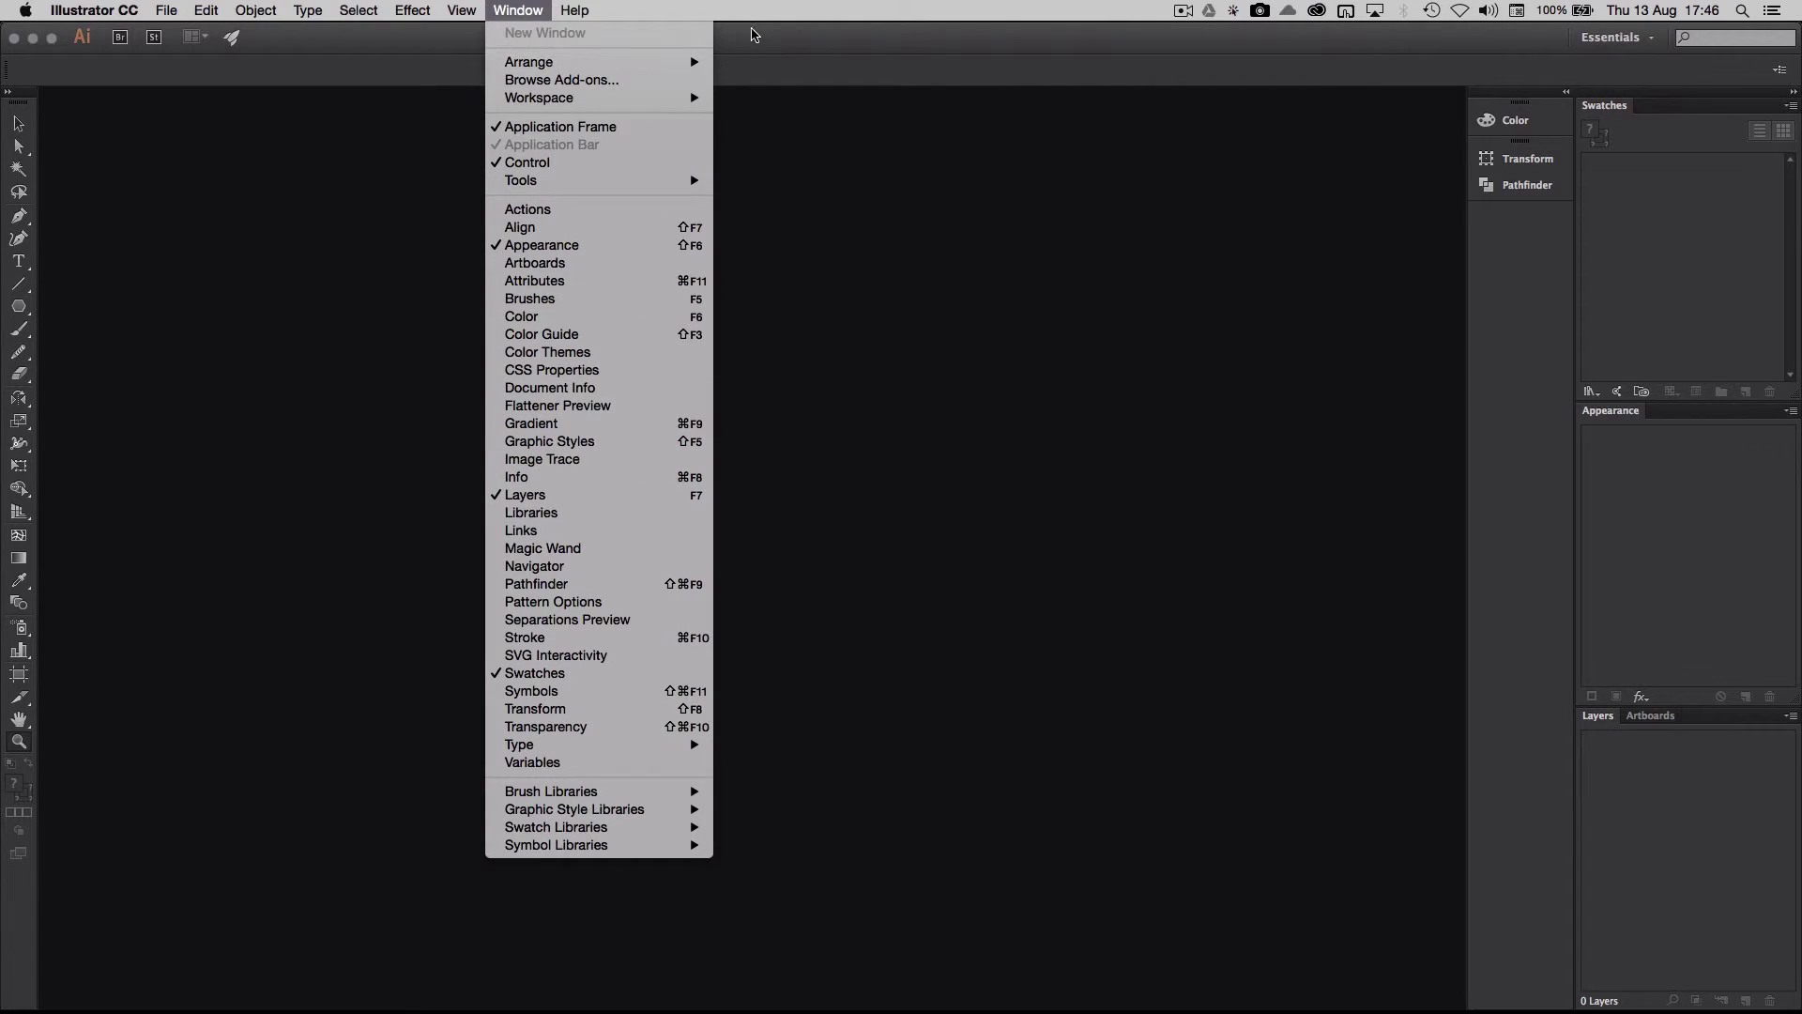
{"action": "left_click", "coordinate": [754, 38]}
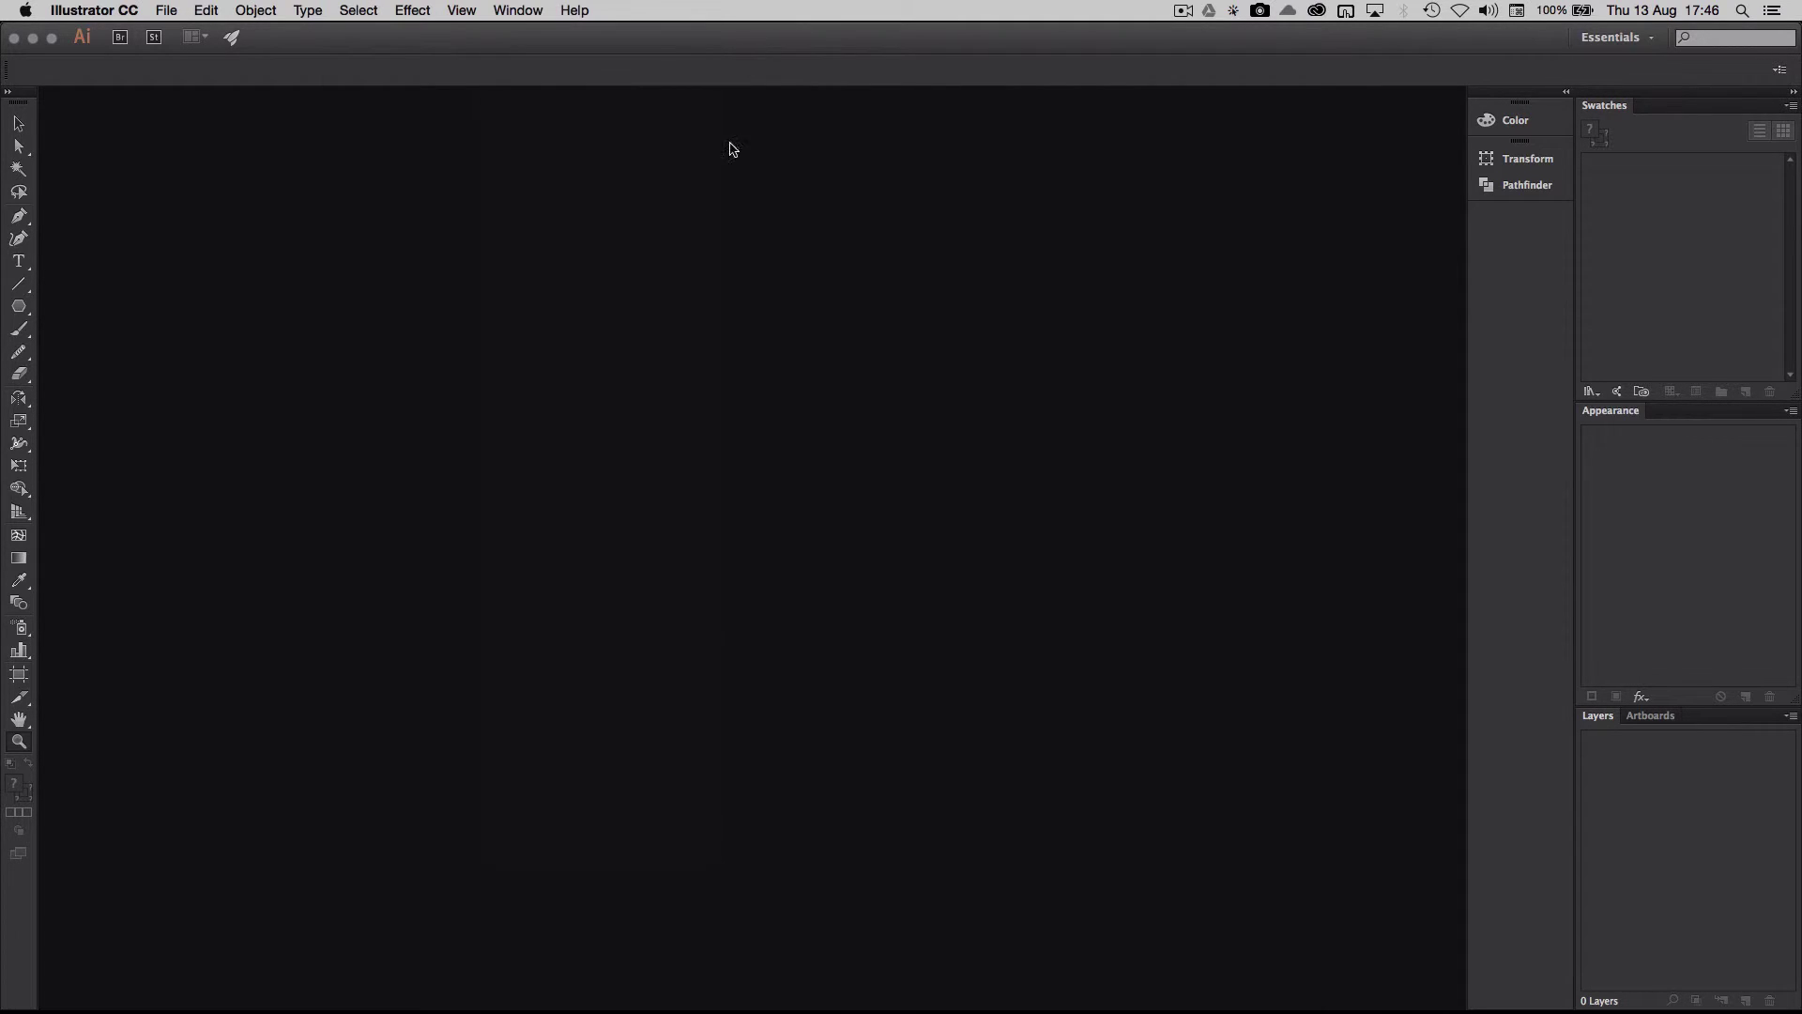
{"action": "left_click", "coordinate": [20, 217]}
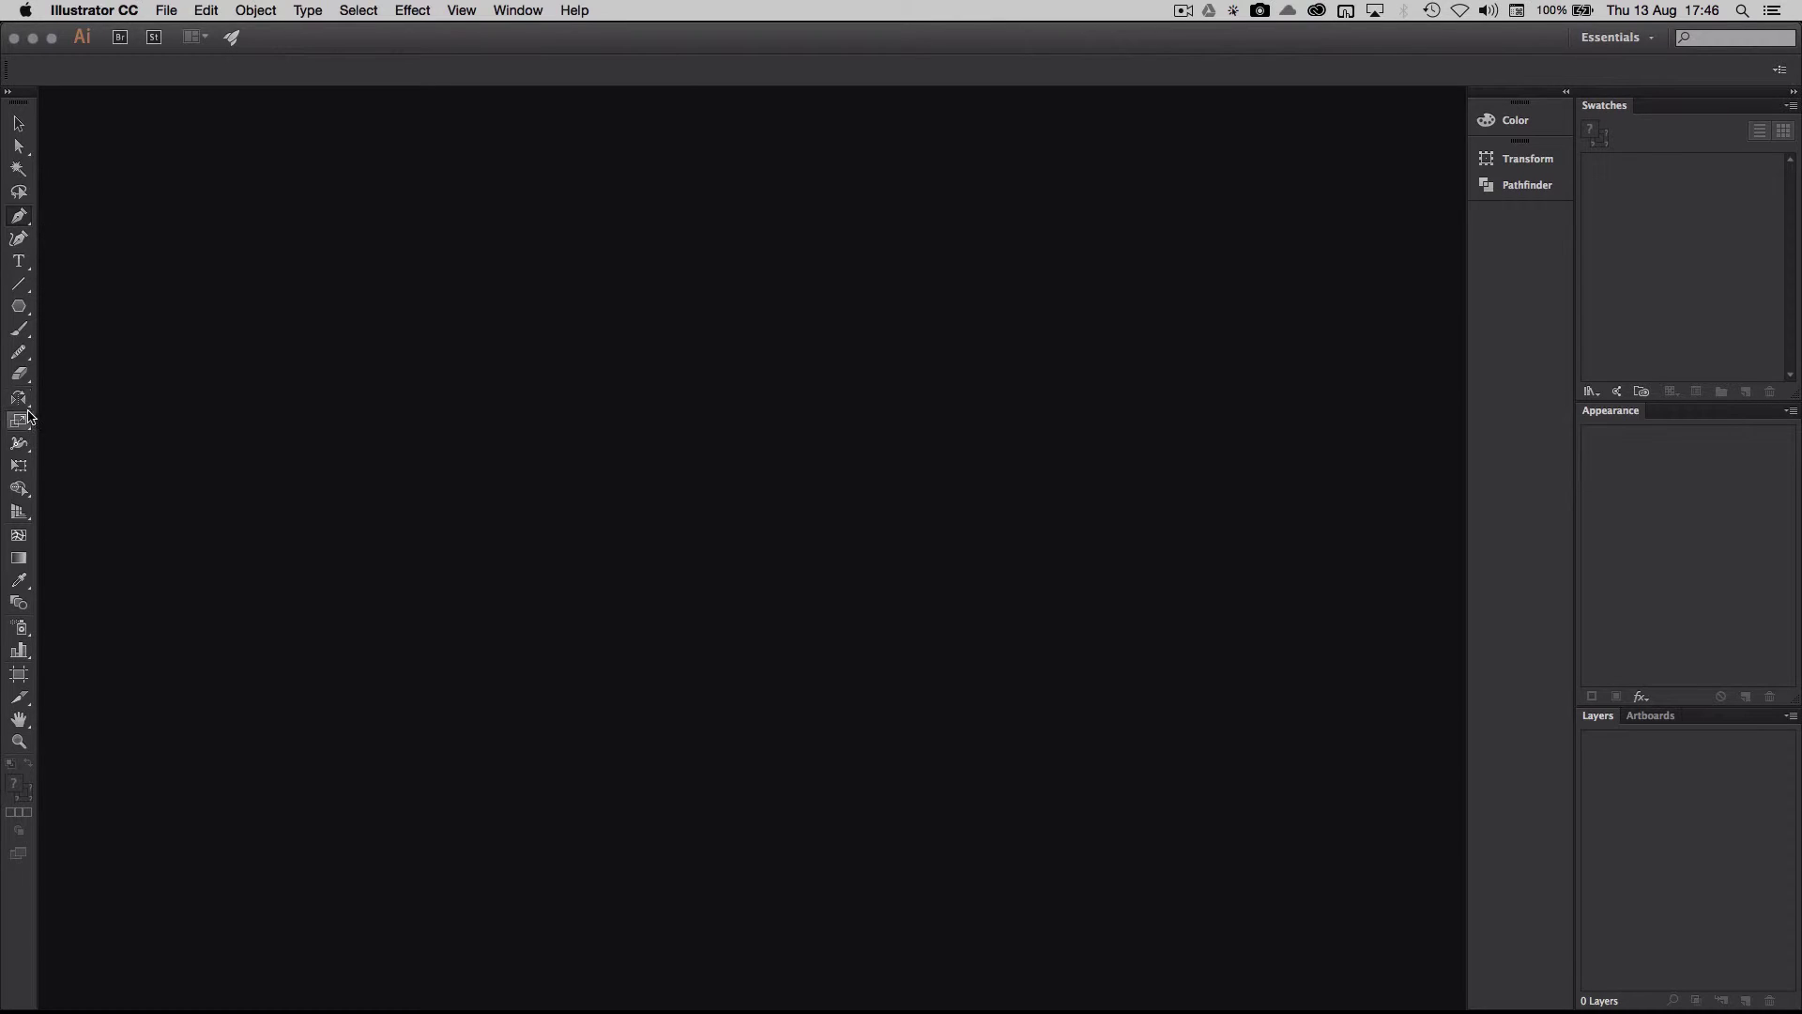
{"action": "left_click", "coordinate": [20, 398]}
{"action": "left_click", "coordinate": [20, 489]}
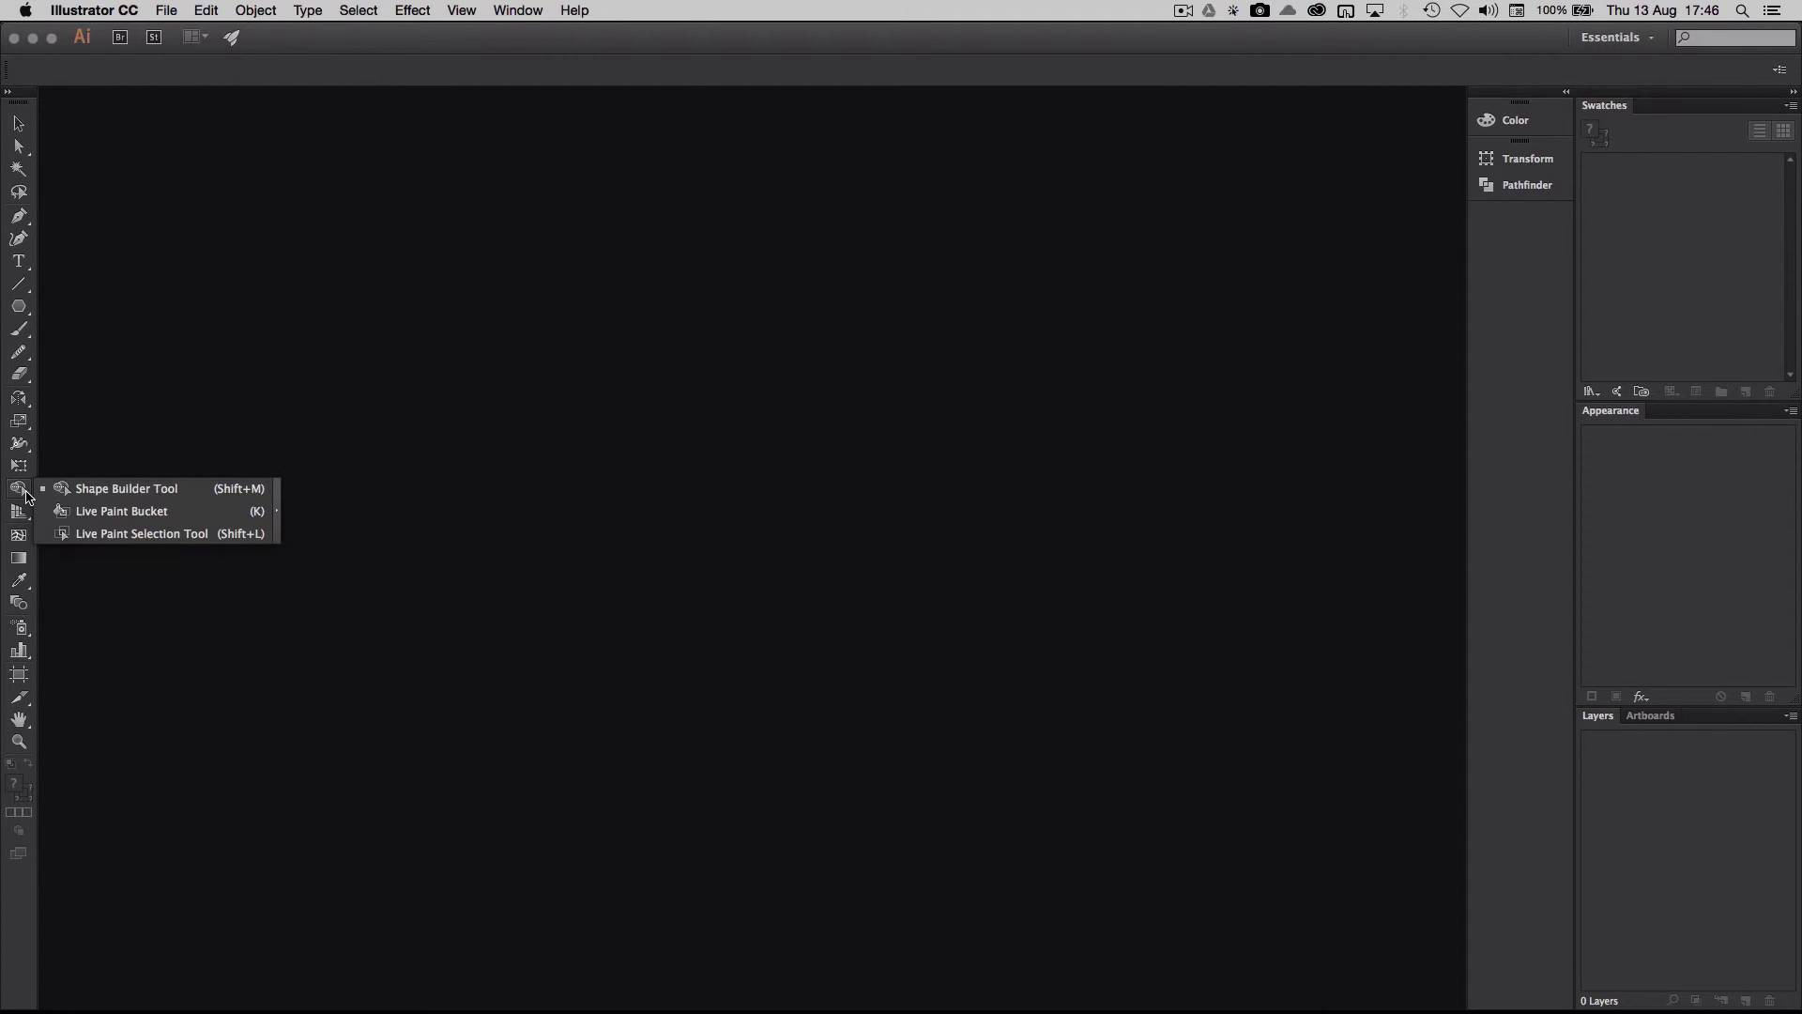
{"action": "left_click", "coordinate": [27, 583]}
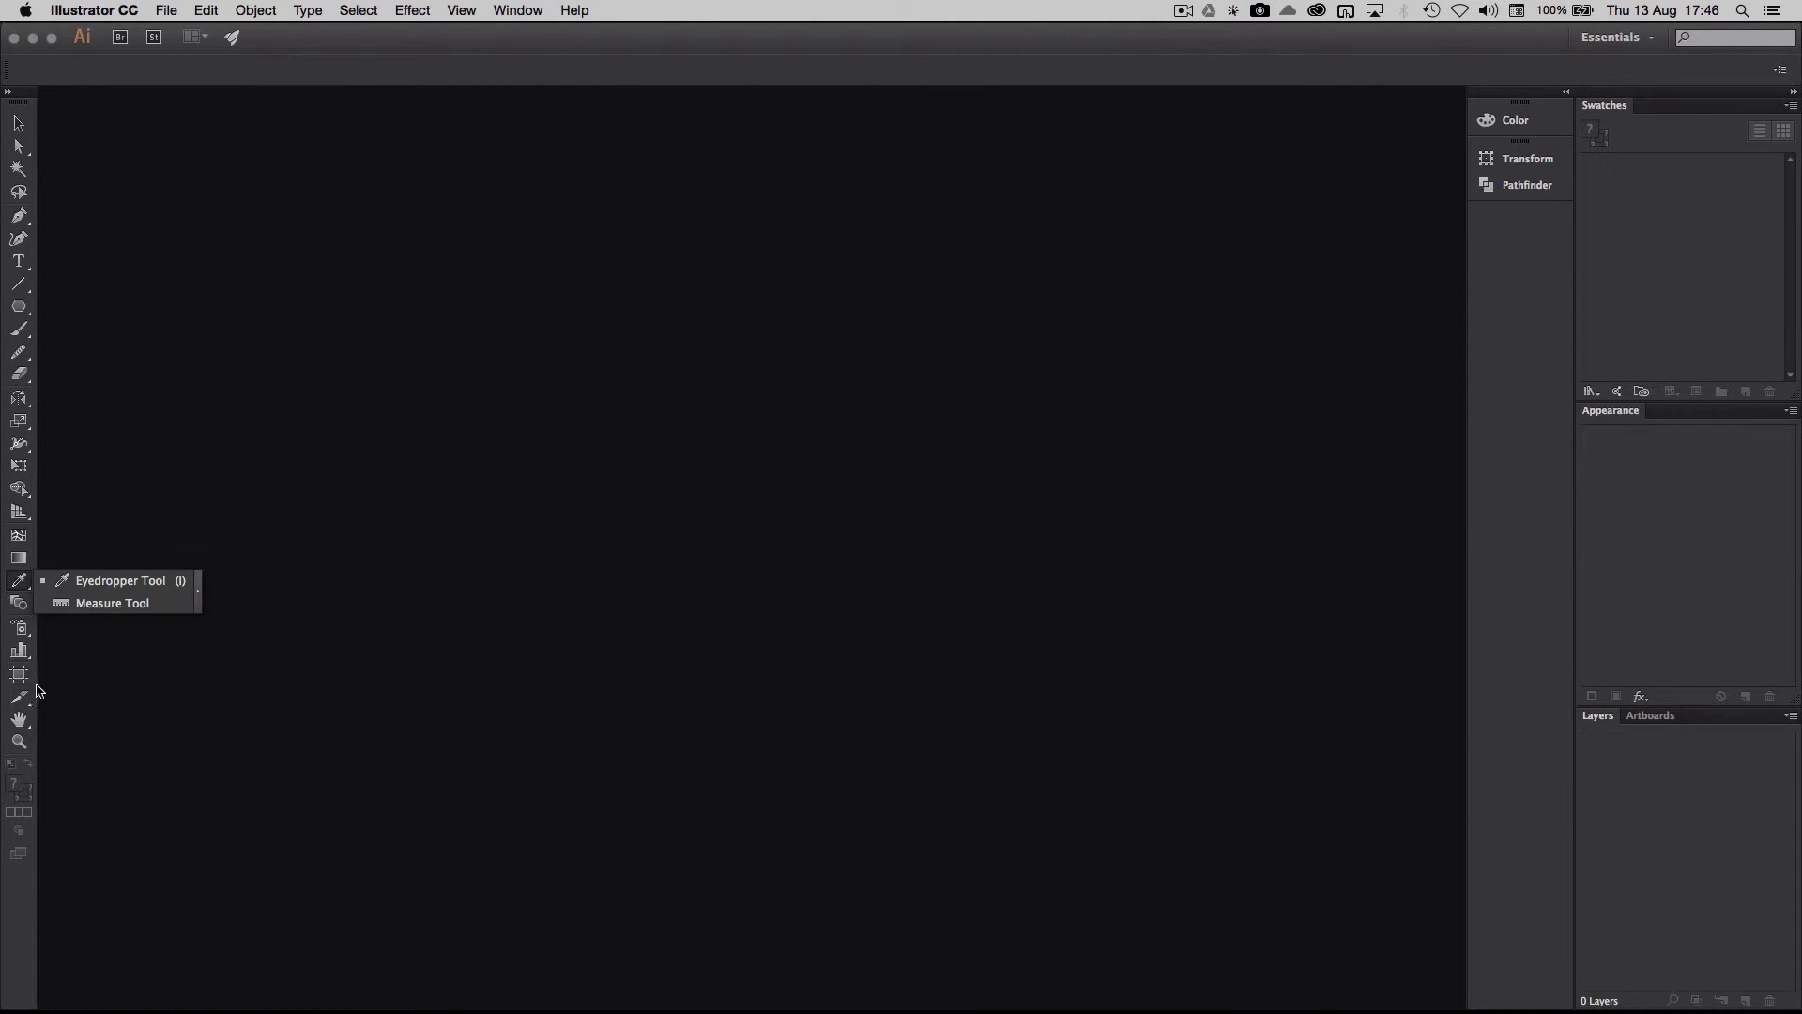
{"action": "left_click", "coordinate": [22, 654]}
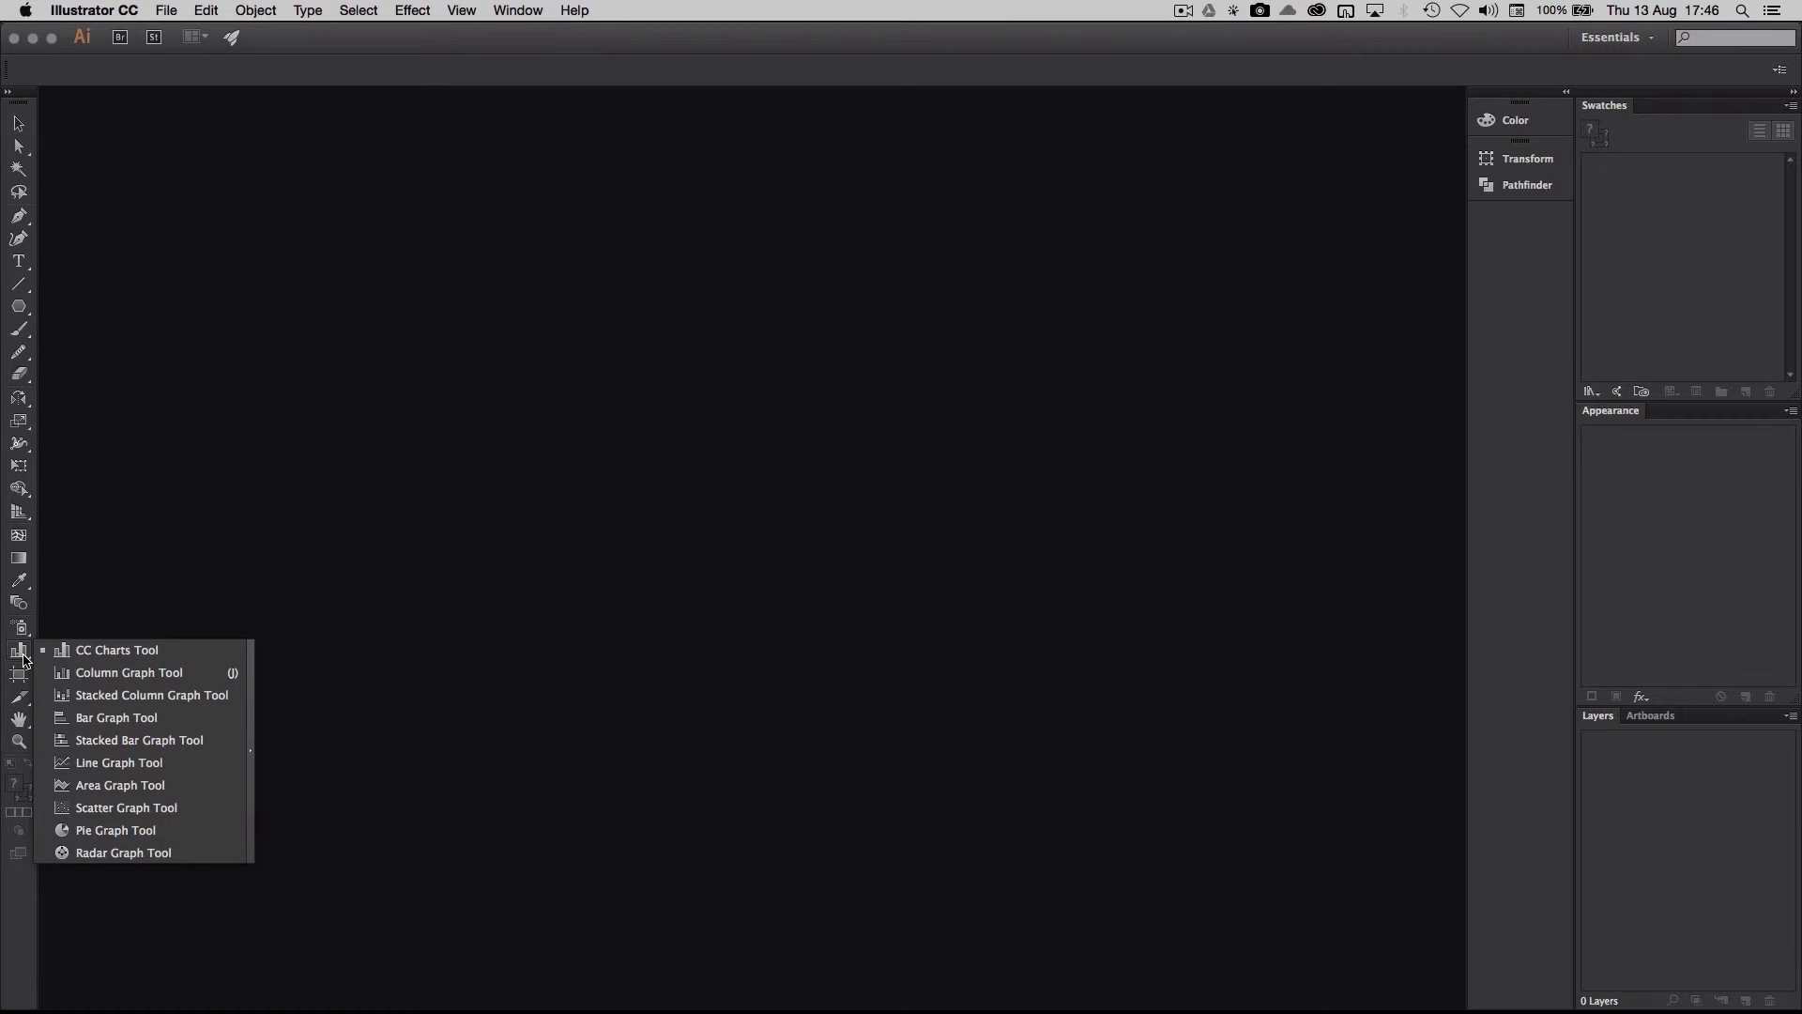
{"action": "left_click", "coordinate": [19, 583]}
{"action": "left_click", "coordinate": [19, 719]}
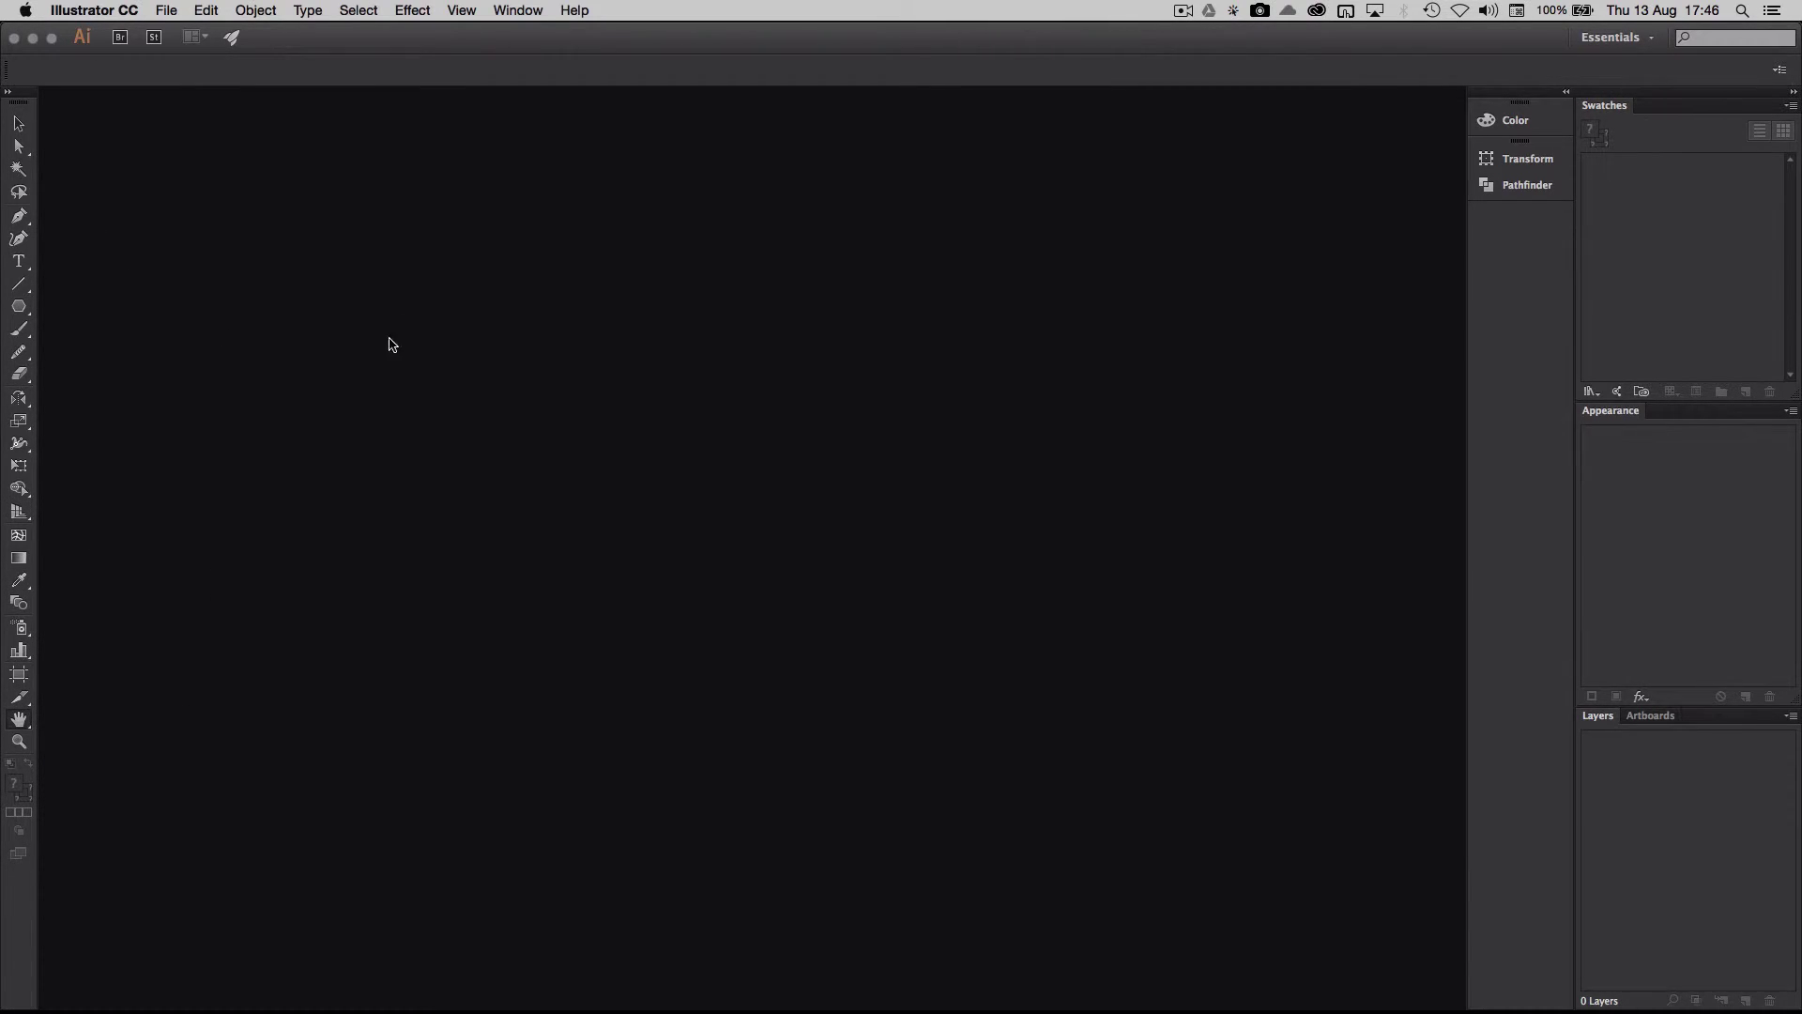
Create a new tools panel named 'Fast Tracker Tools' and place it near the toolbar
{"action": "left_click", "coordinate": [520, 13]}
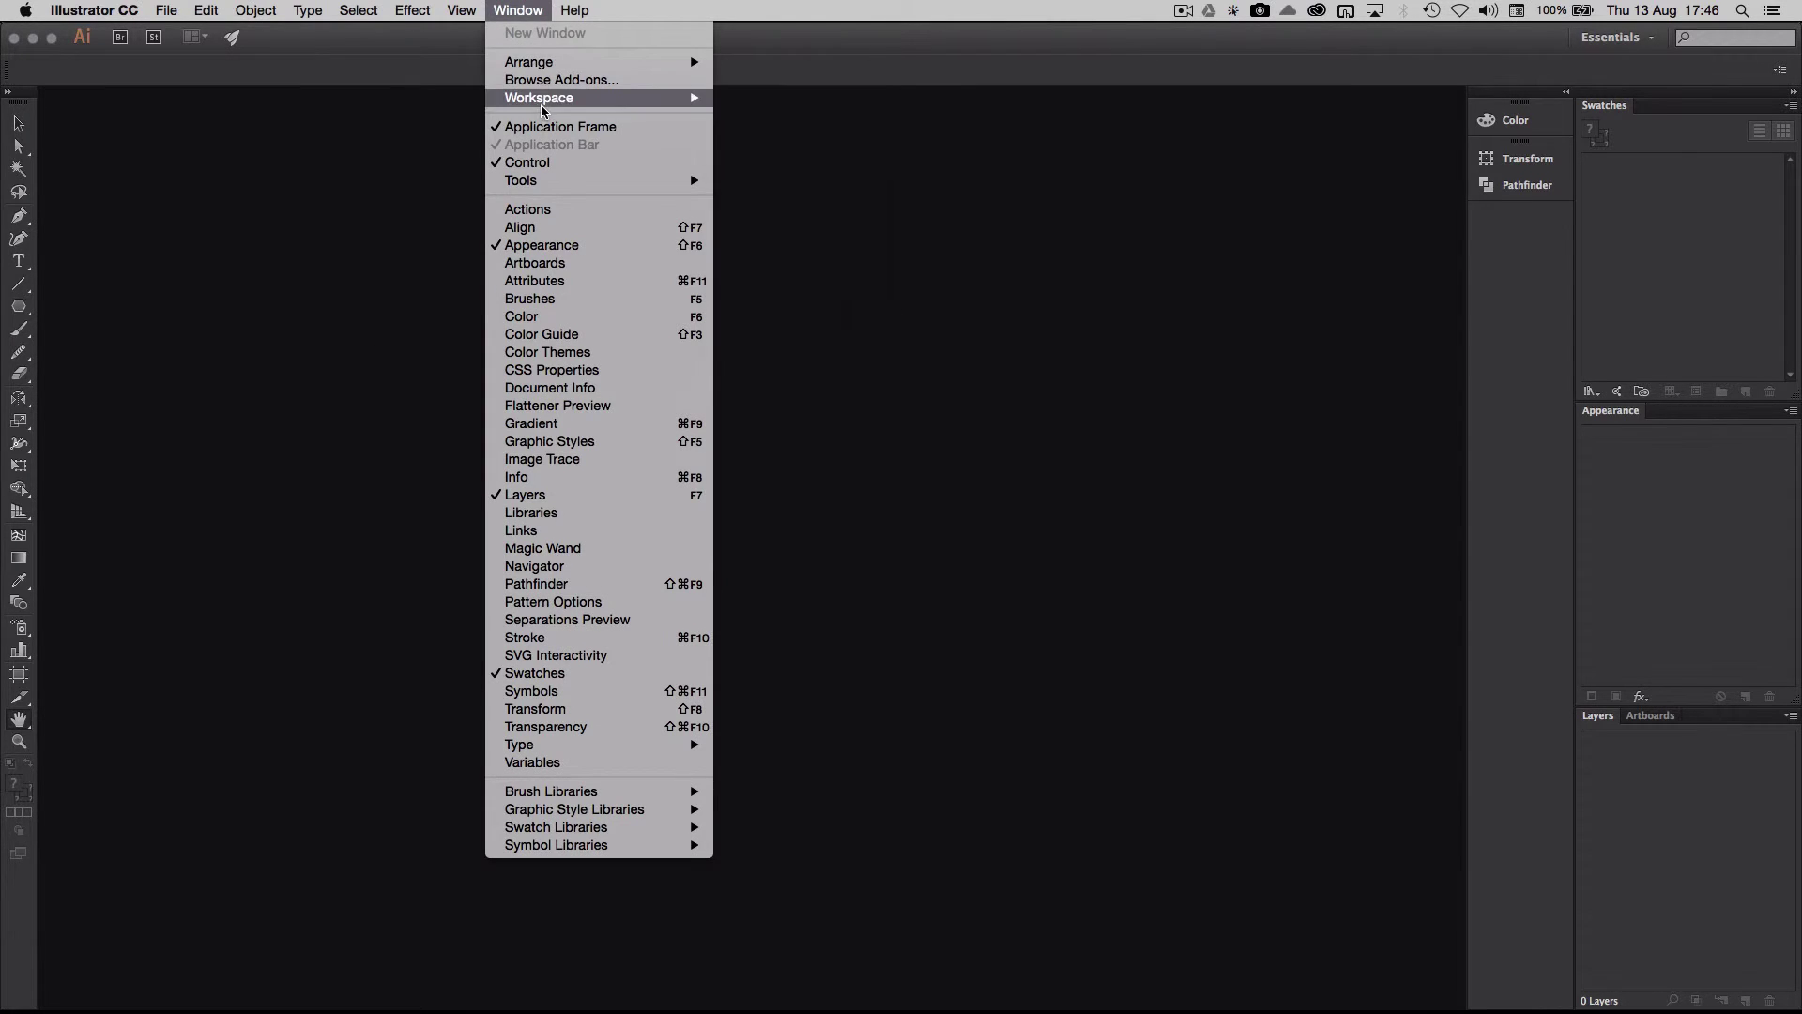
{"action": "mouse_move", "coordinate": [550, 188]}
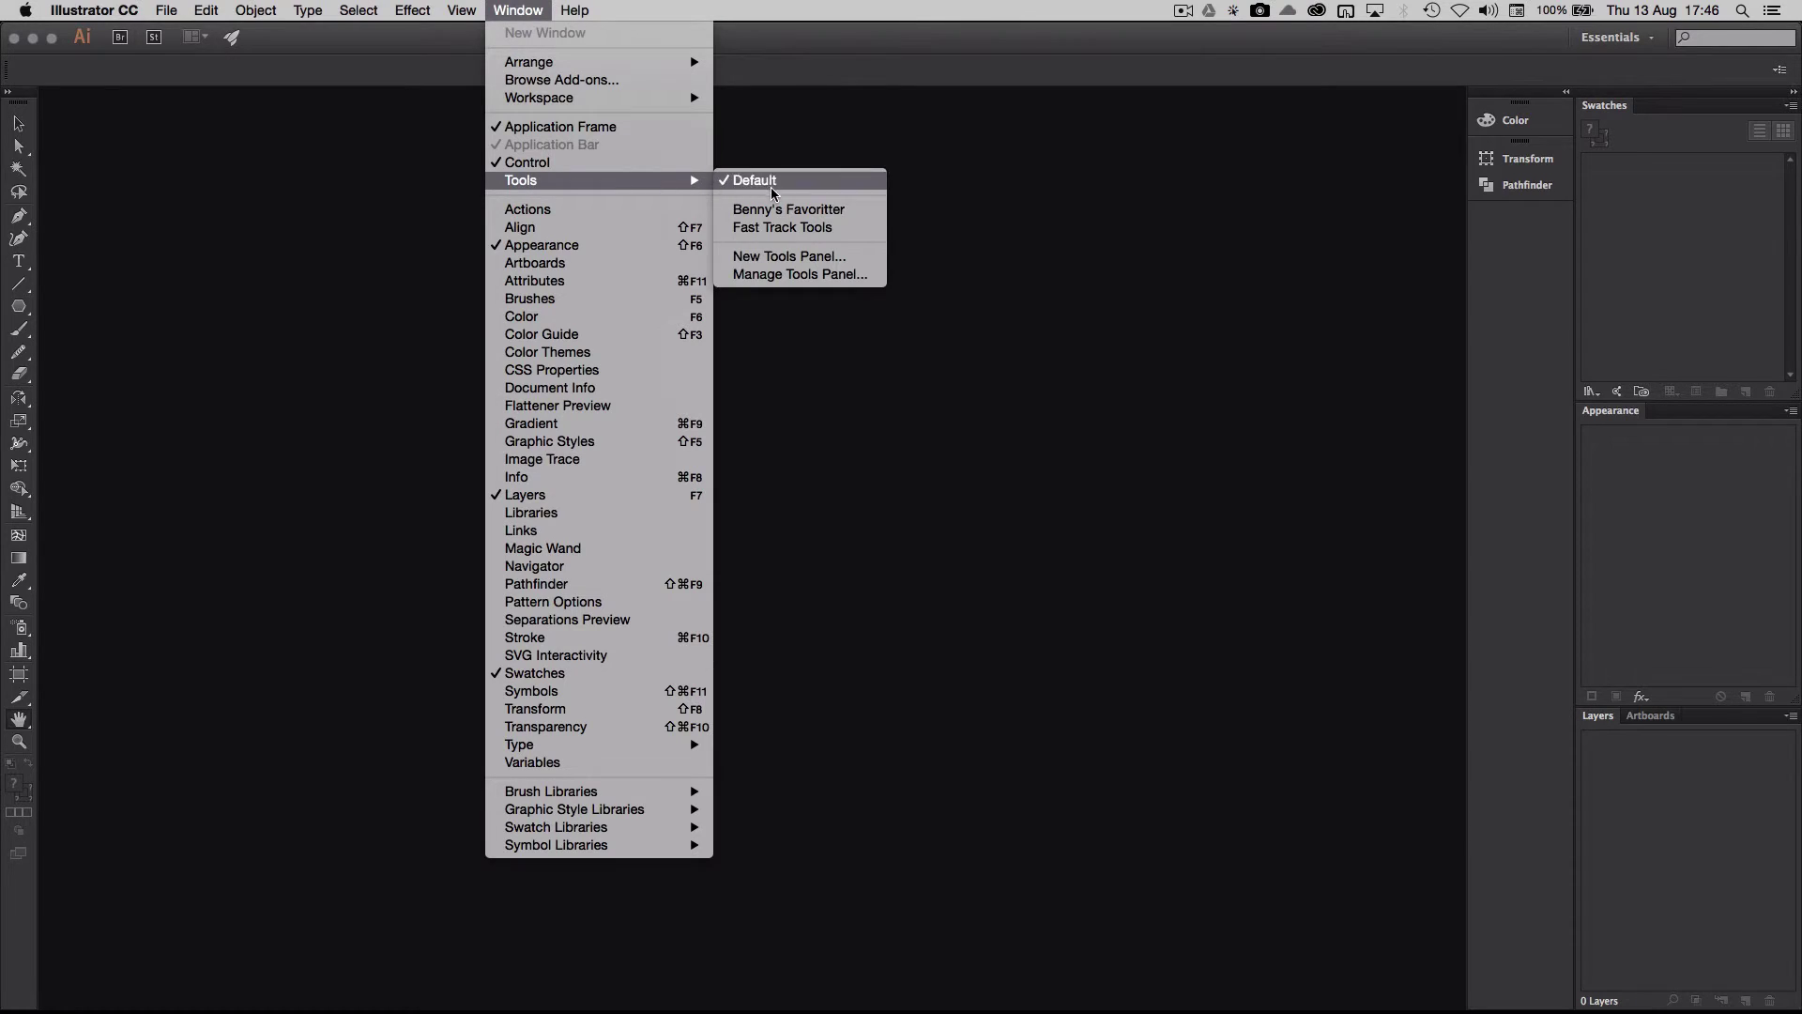
{"action": "left_click", "coordinate": [786, 261]}
{"action": "type", "text": "Fast Tracker Tools"}
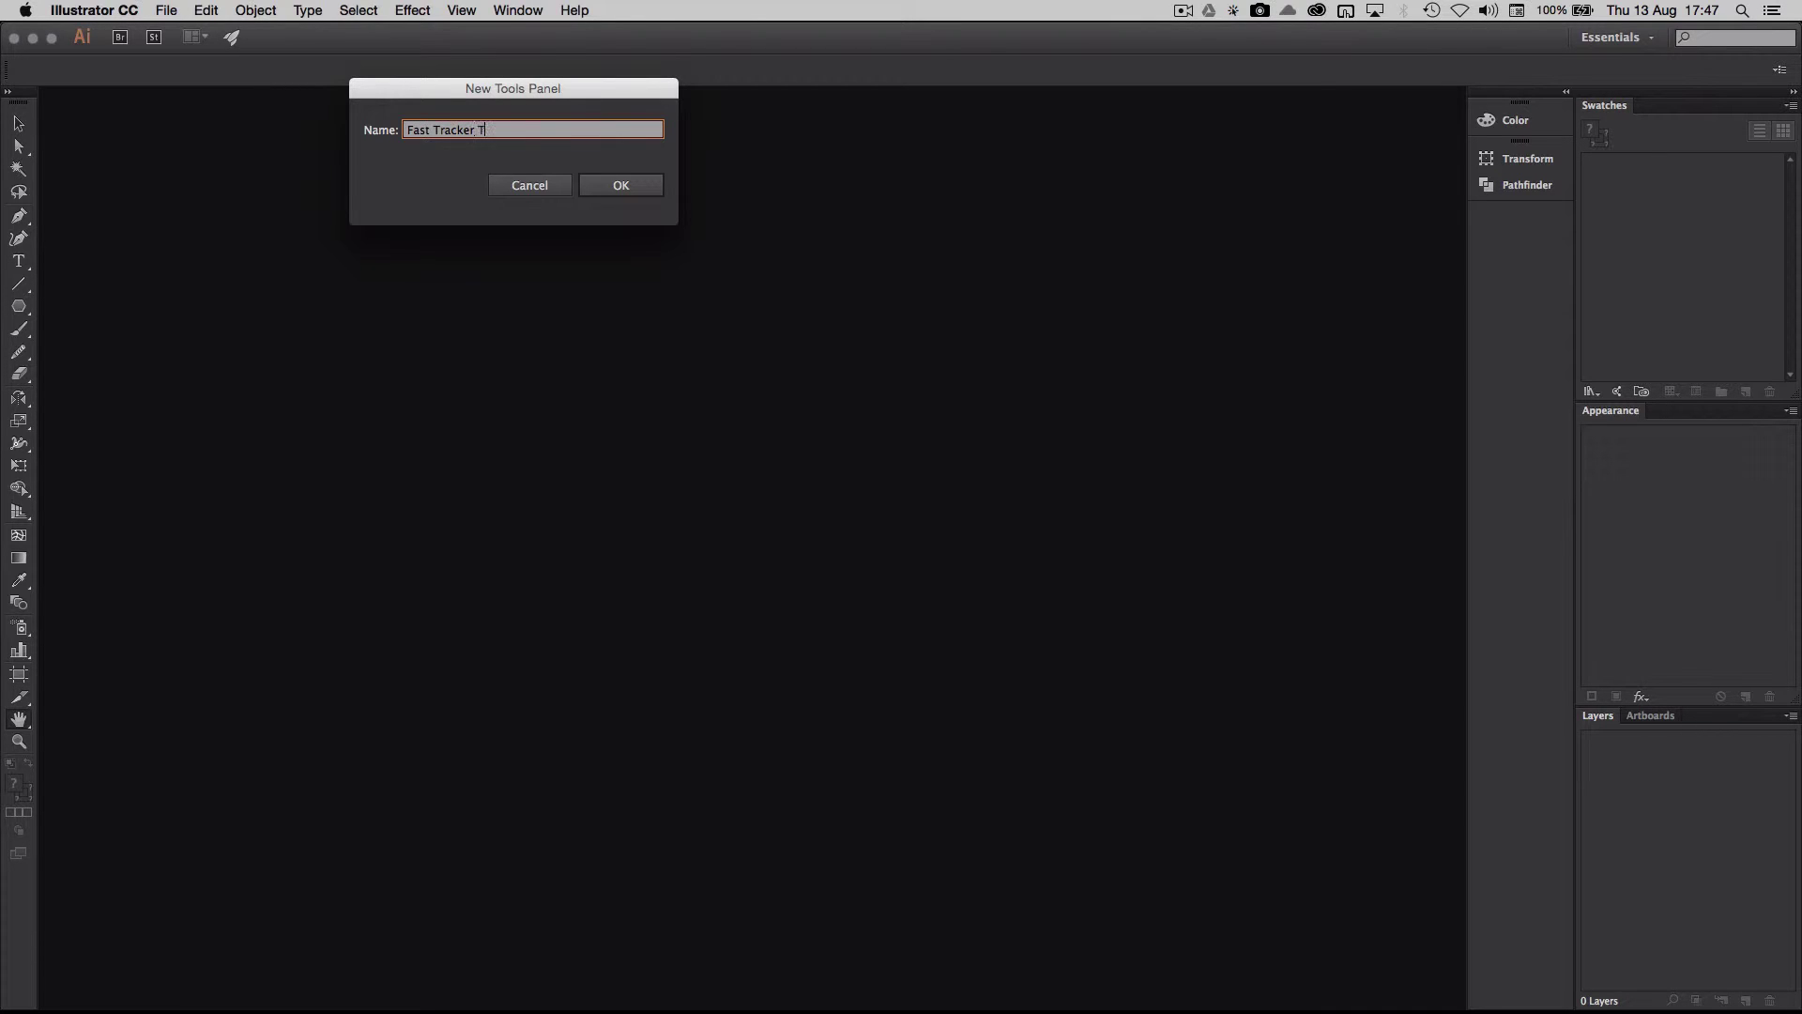
{"action": "left_click", "coordinate": [647, 185]}
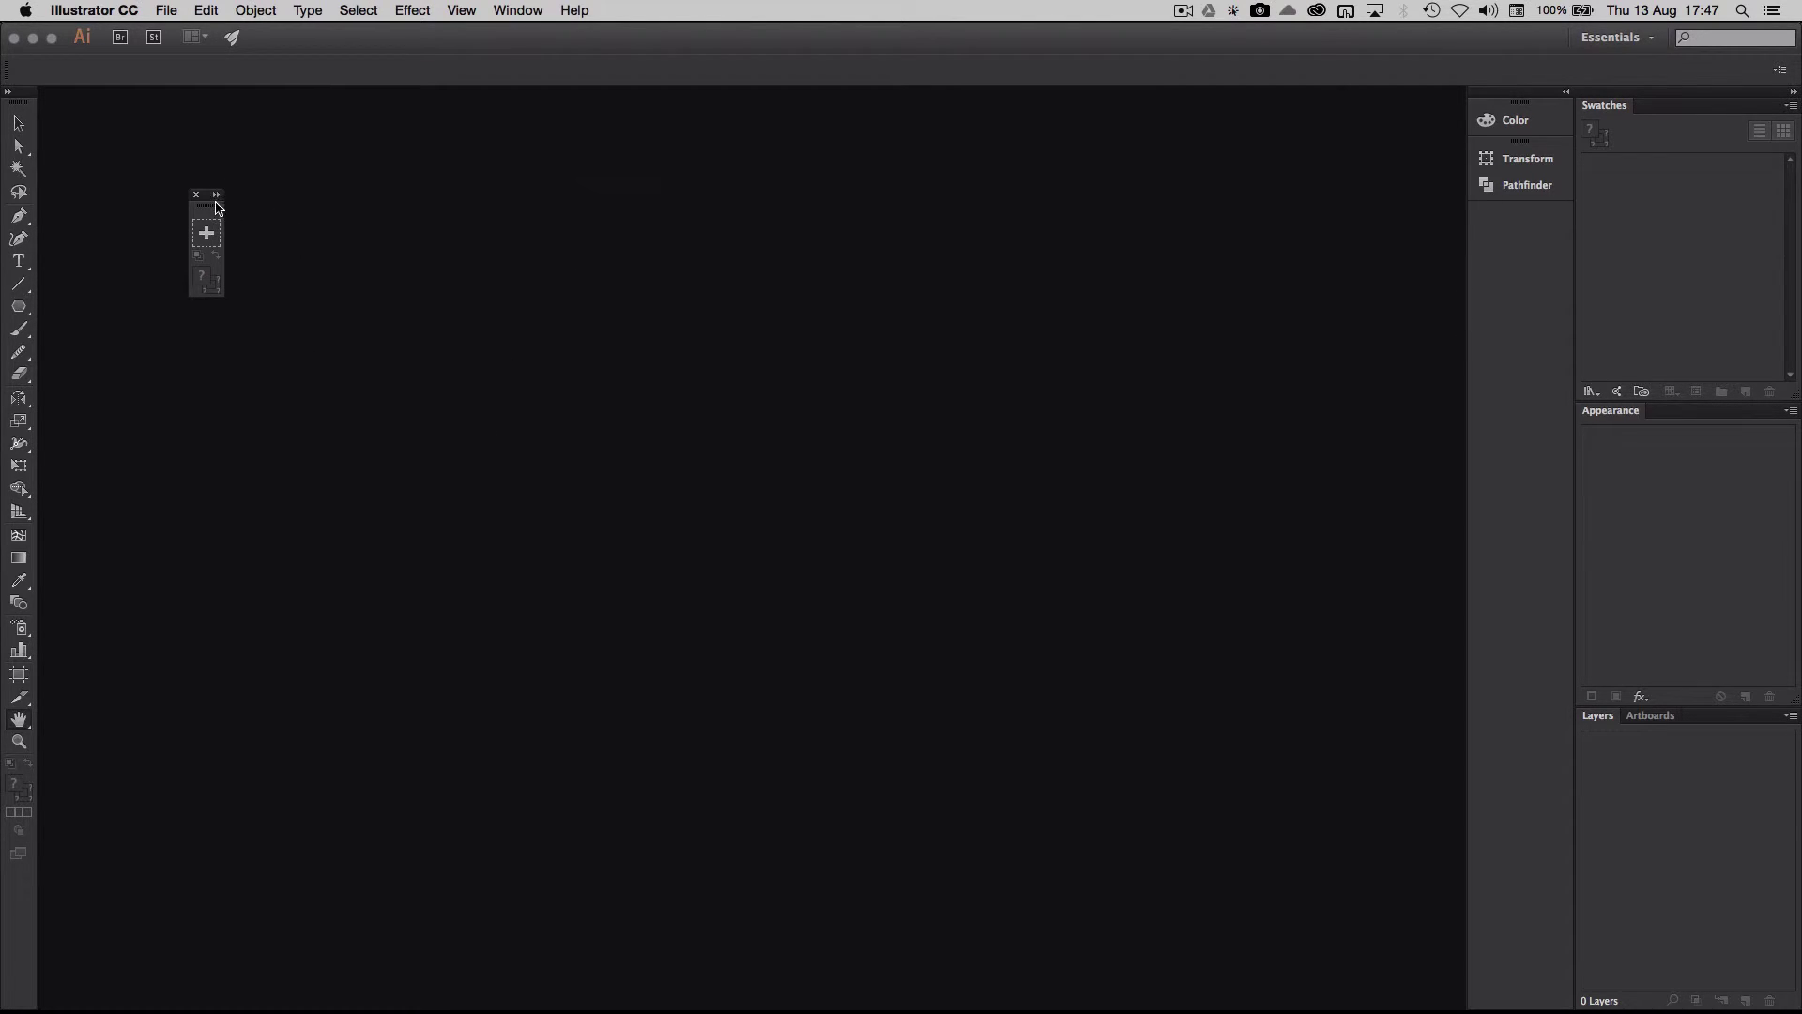
{"action": "left_click_drag", "start_coordinate": [216, 207], "coordinate": [332, 139]}
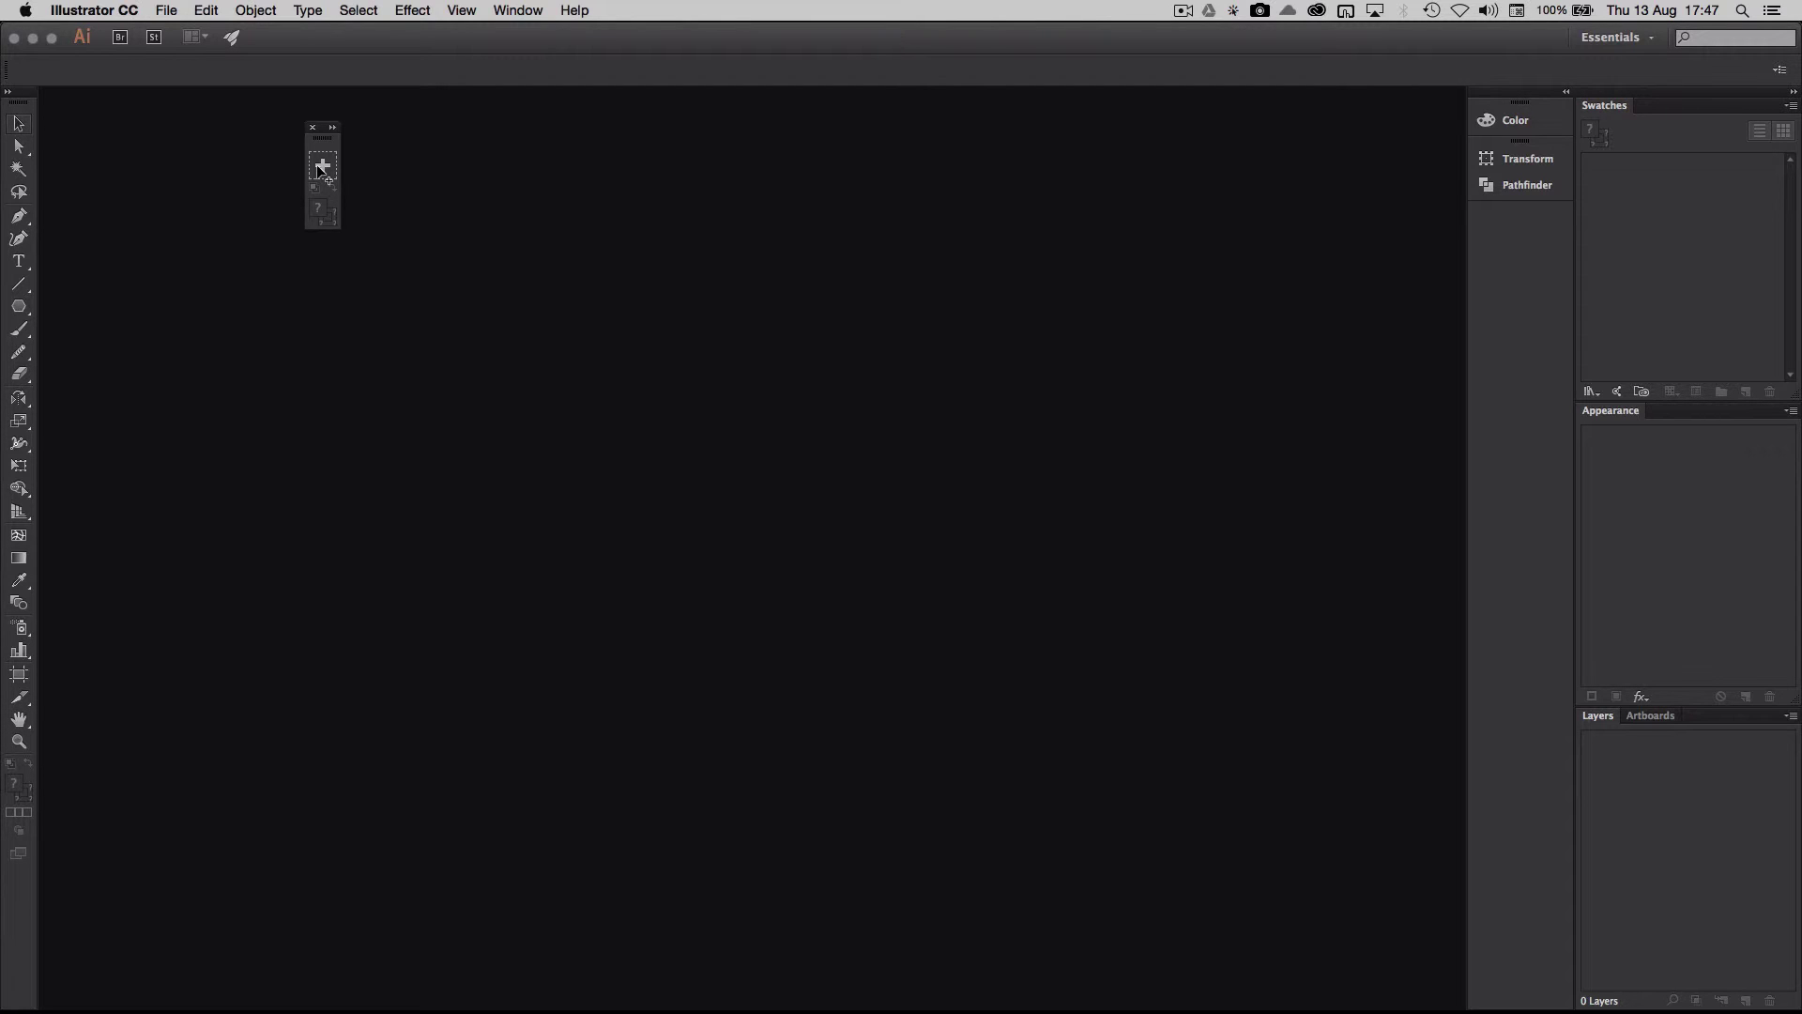
Drag the Selection and Direct Selection tools into the Fast Tracker Tools panel
{"action": "left_click_drag", "start_coordinate": [320, 172], "coordinate": [321, 174]}
{"action": "left_click_drag", "start_coordinate": [19, 146], "coordinate": [330, 175]}
{"action": "left_click_drag", "start_coordinate": [19, 147], "coordinate": [323, 167]}
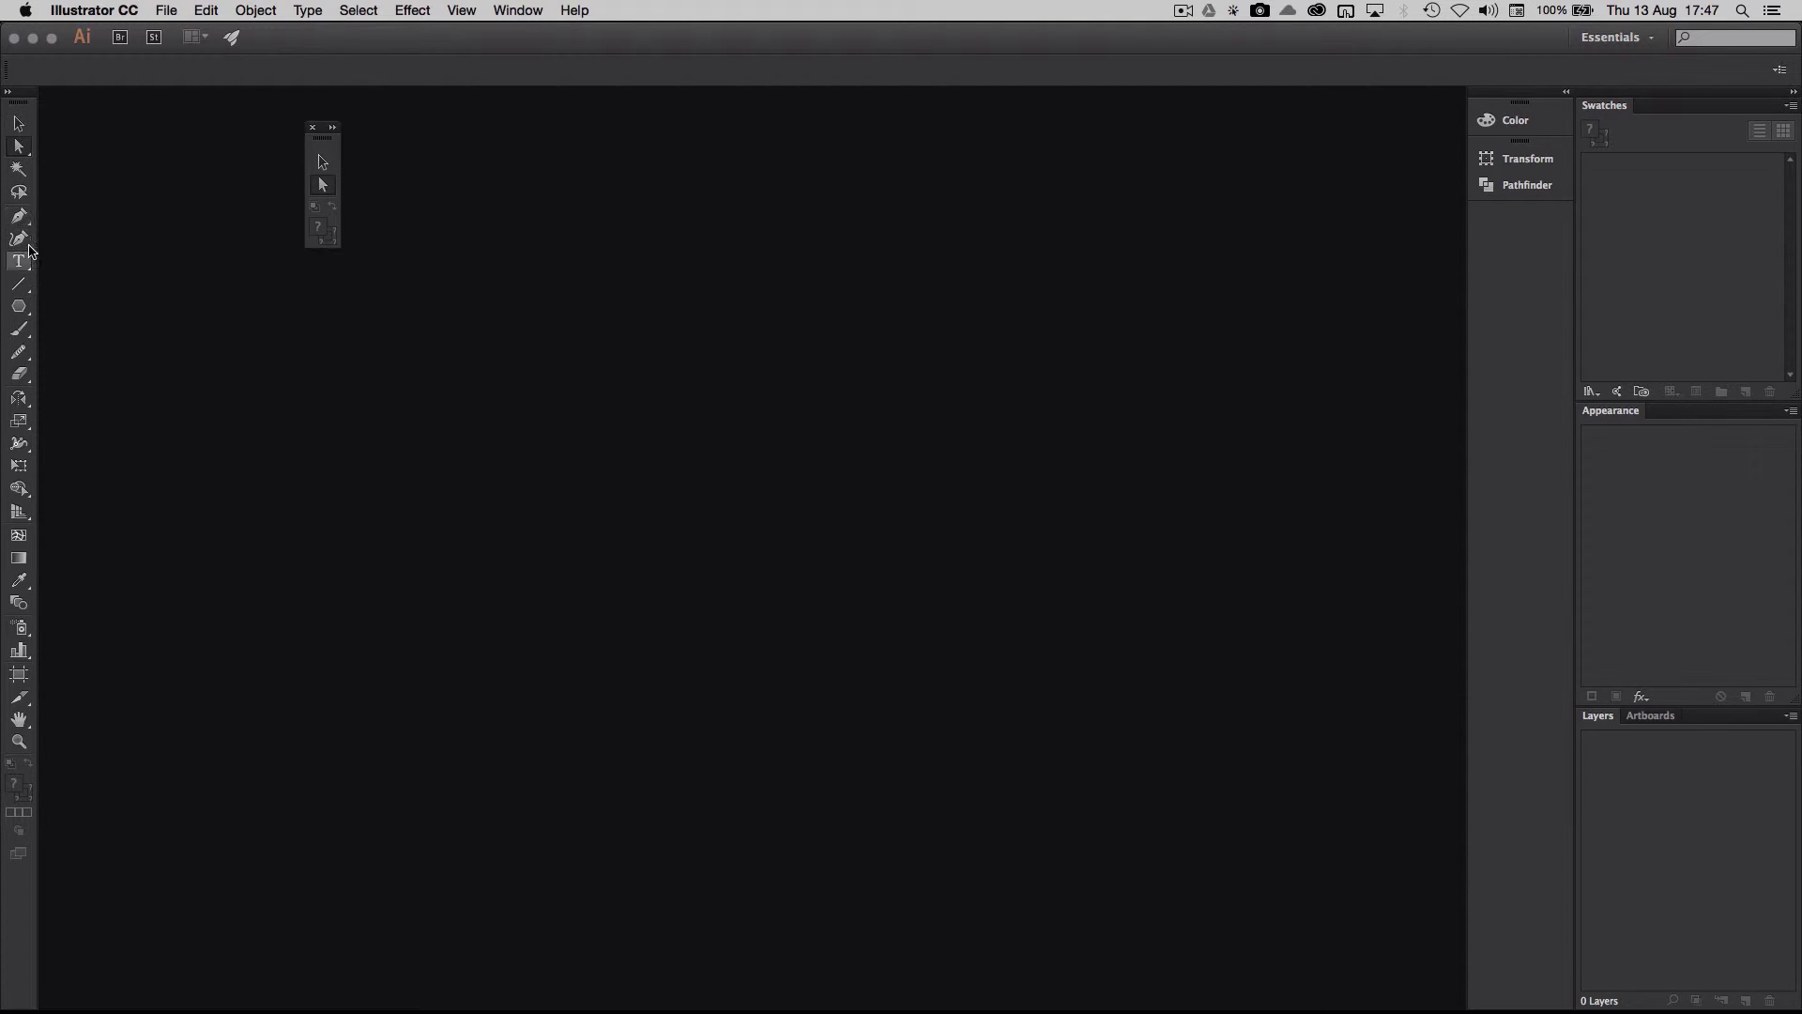
{"action": "left_click", "coordinate": [21, 218]}
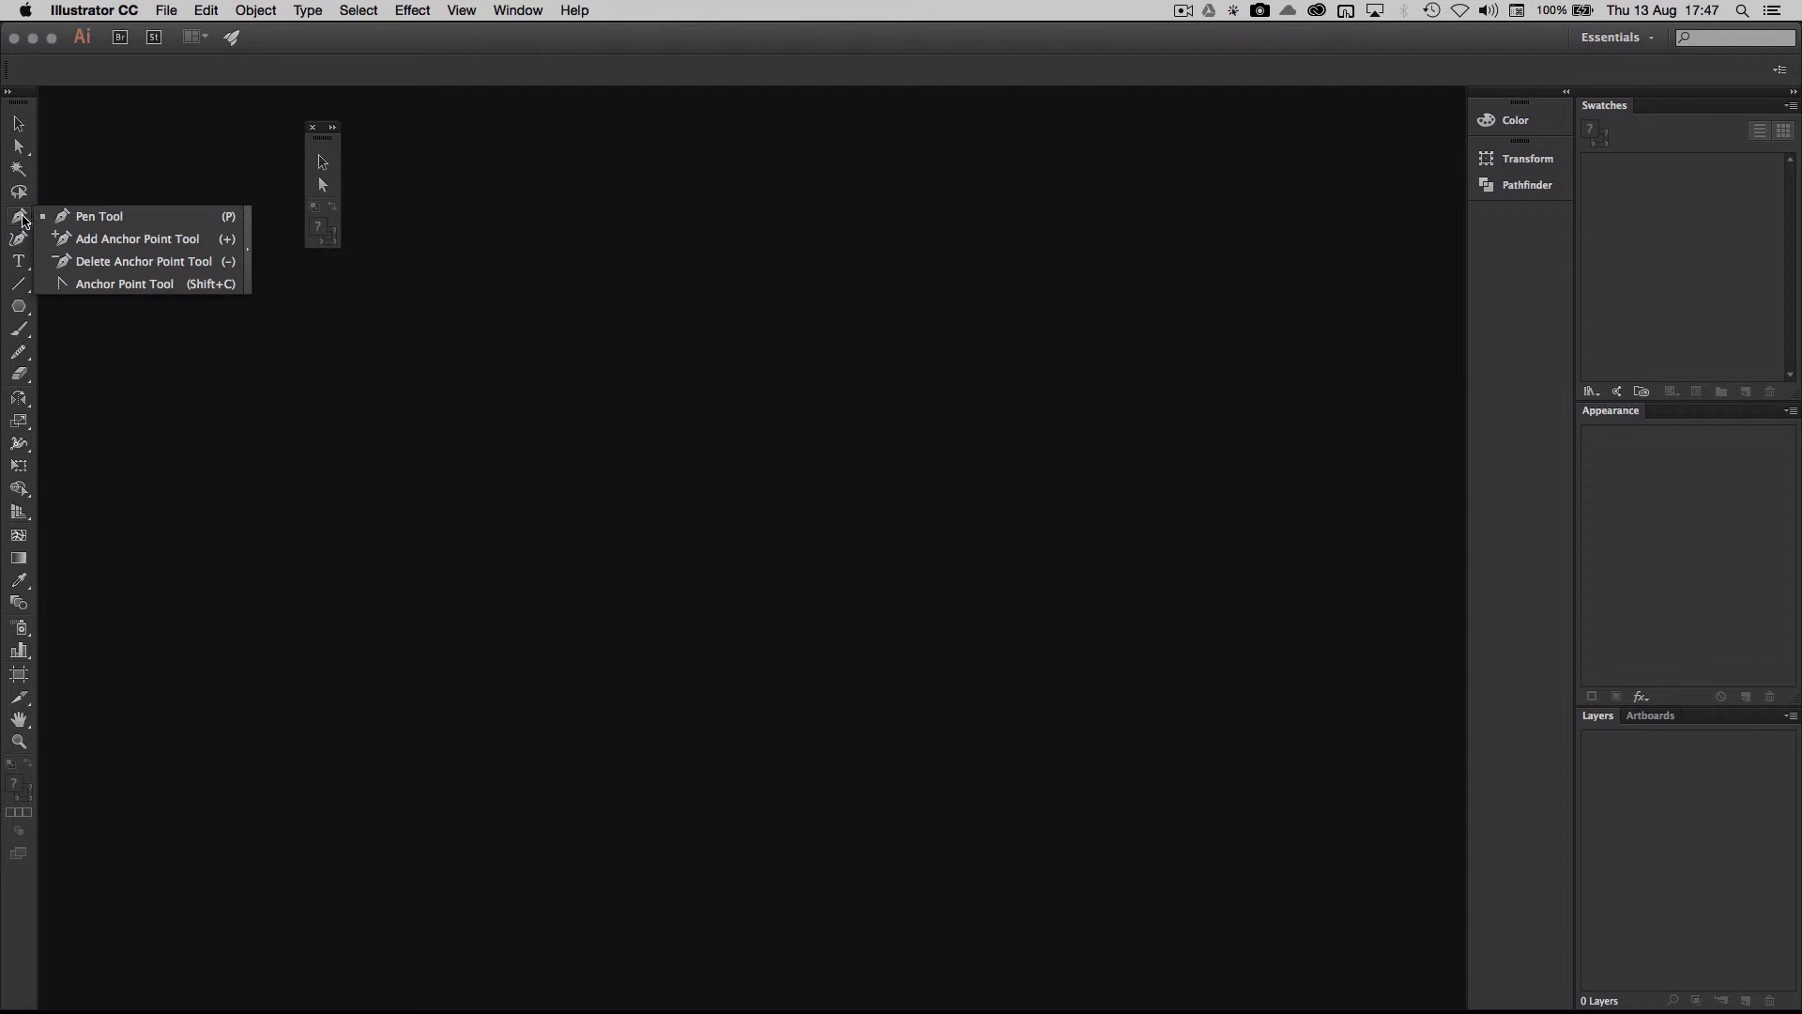
{"action": "left_click_drag", "start_coordinate": [21, 217], "coordinate": [186, 231]}
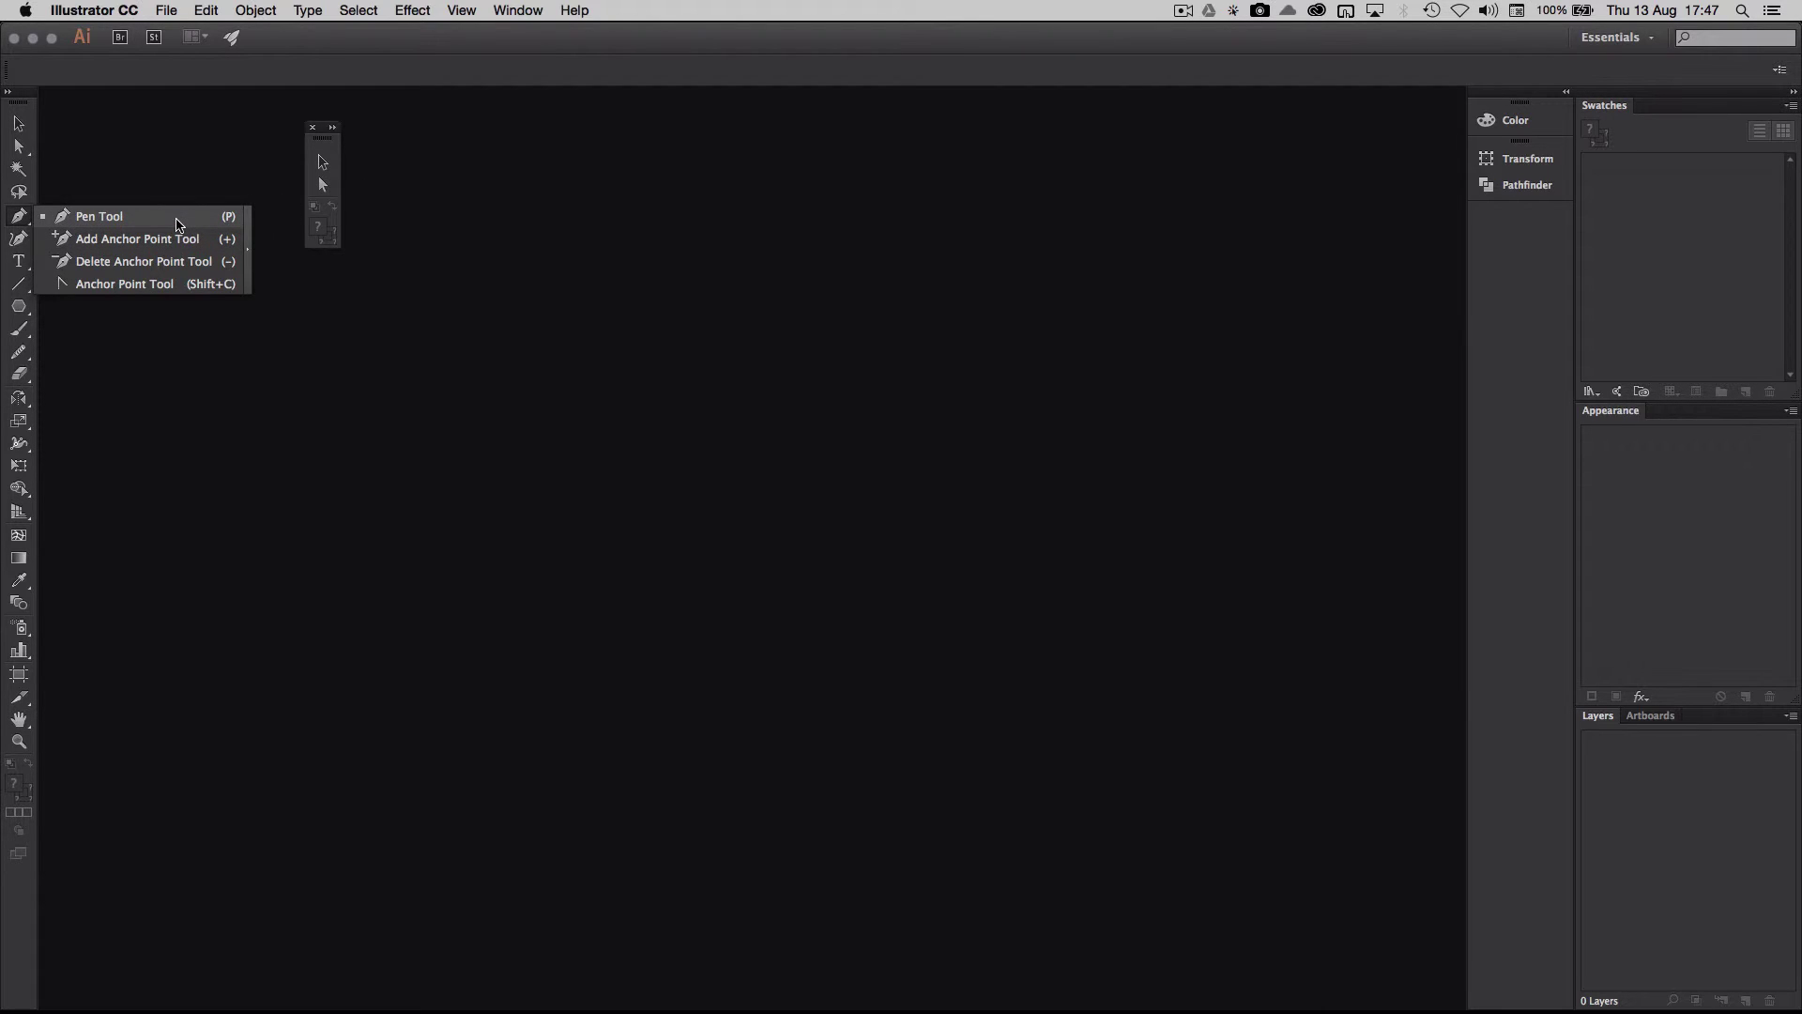
Add the Pen and Type tools to the custom panel from torn-off flyouts
{"action": "left_click_drag", "start_coordinate": [181, 225], "coordinate": [180, 225]}
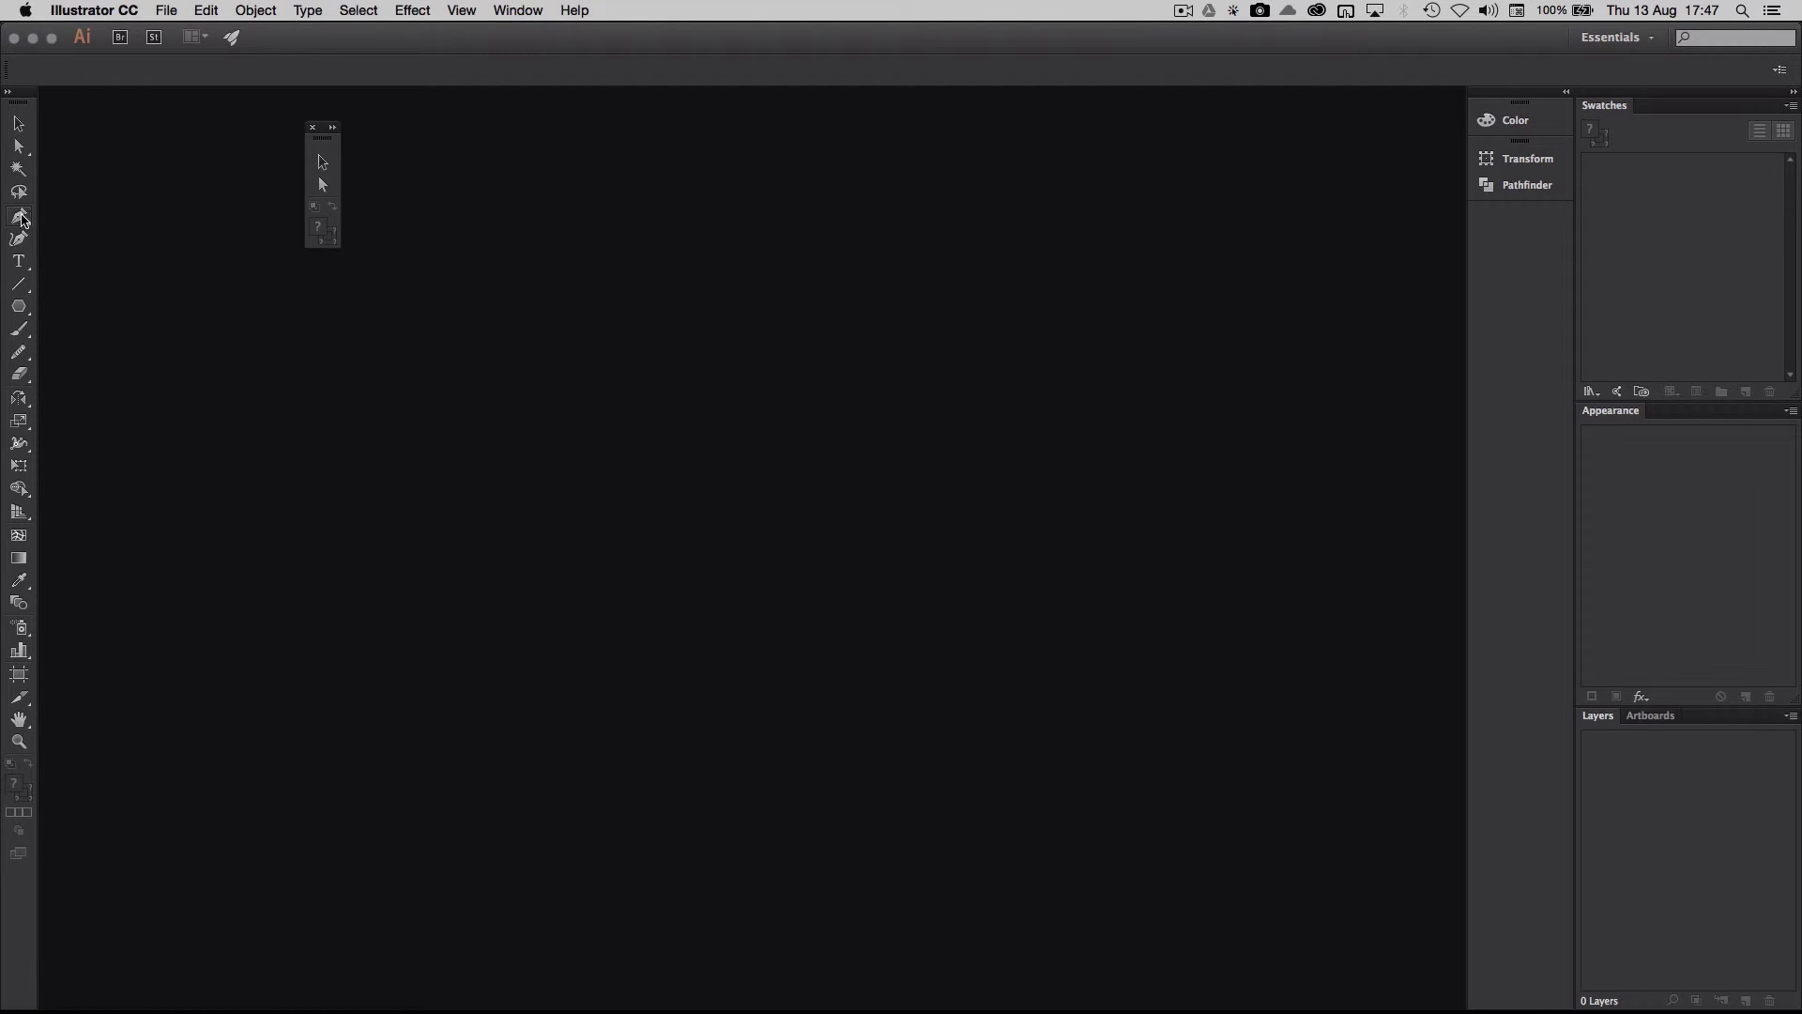
{"action": "left_click_drag", "start_coordinate": [20, 218], "coordinate": [322, 202]}
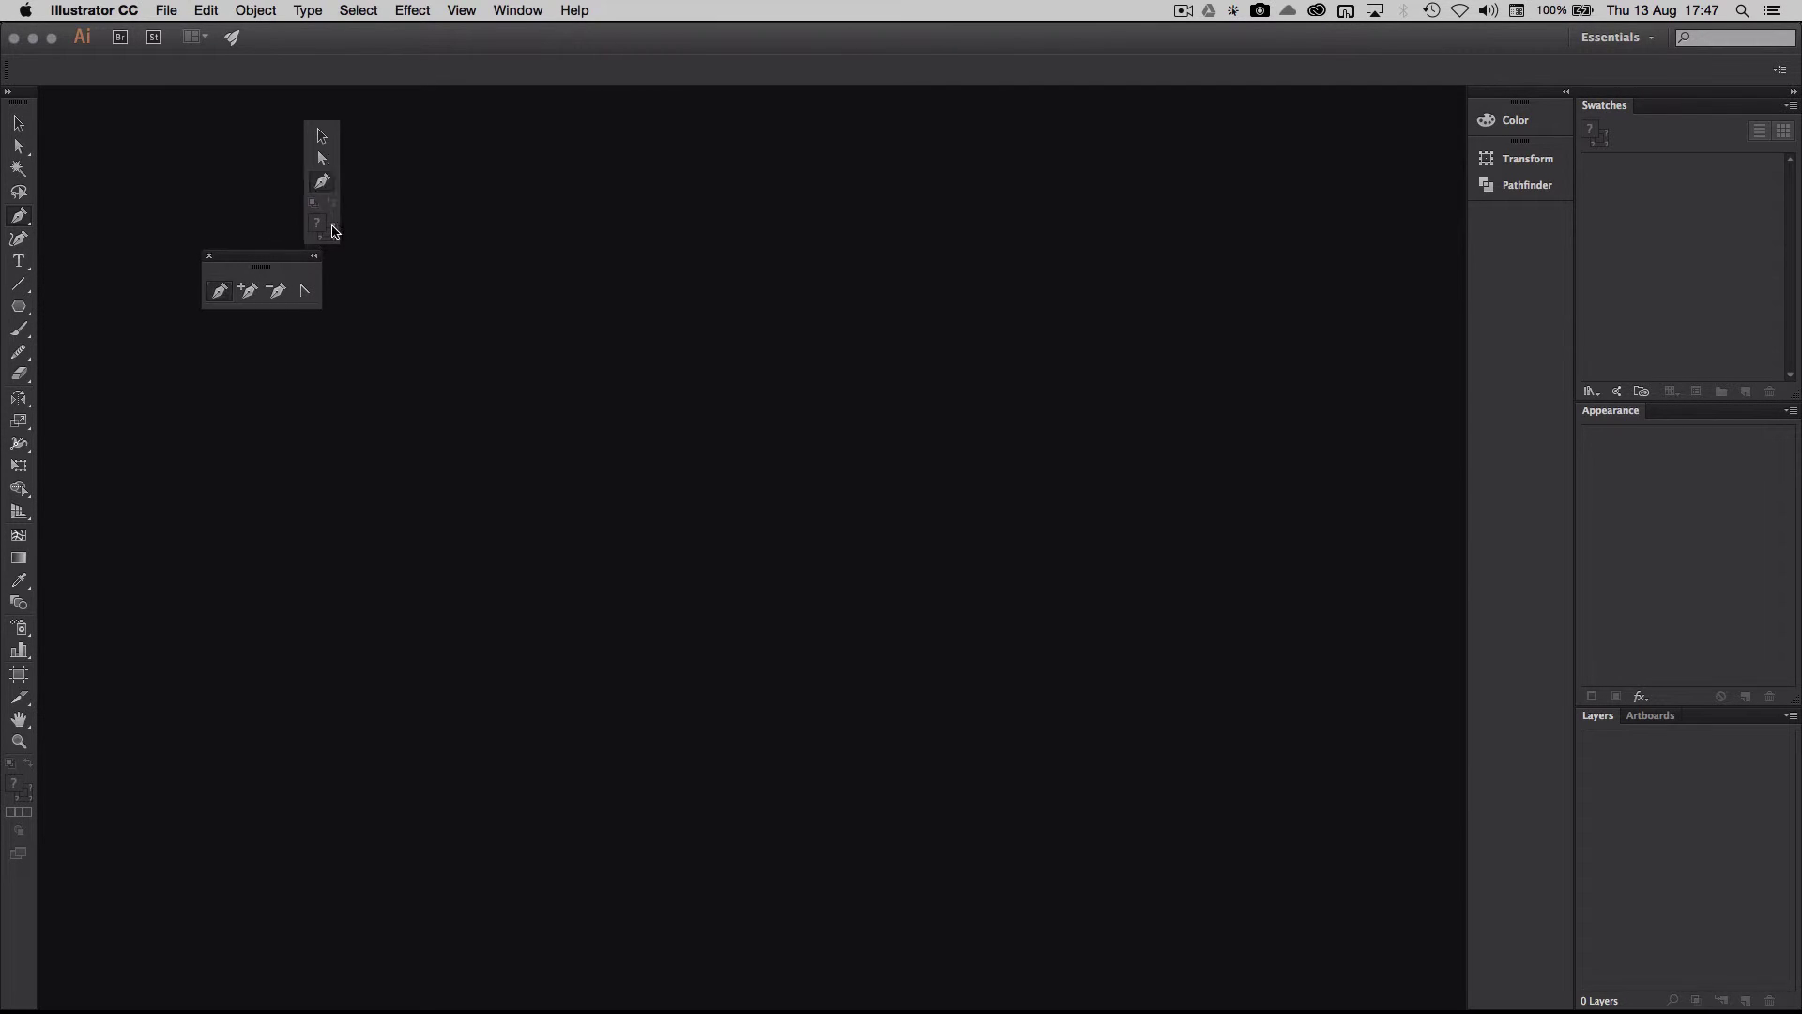
{"action": "left_click", "coordinate": [210, 257]}
{"action": "left_click_drag", "start_coordinate": [18, 261], "coordinate": [253, 306]}
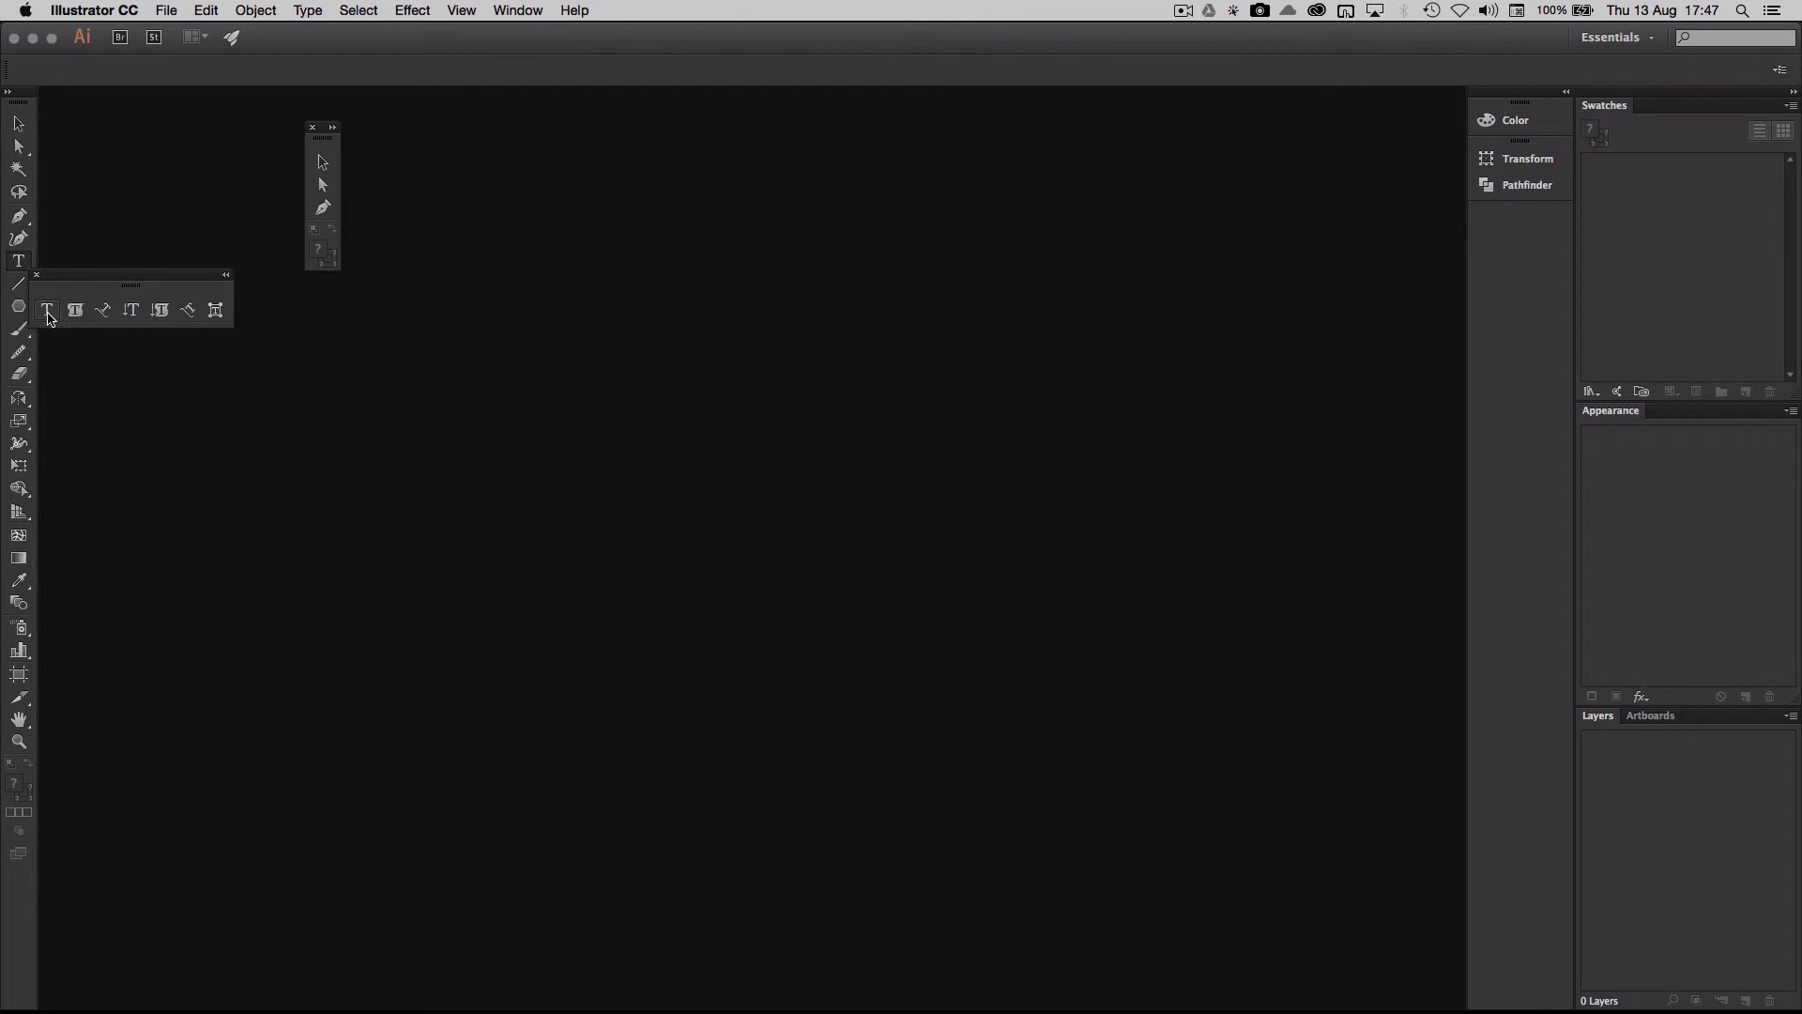
{"action": "left_click_drag", "start_coordinate": [327, 219], "coordinate": [328, 222]}
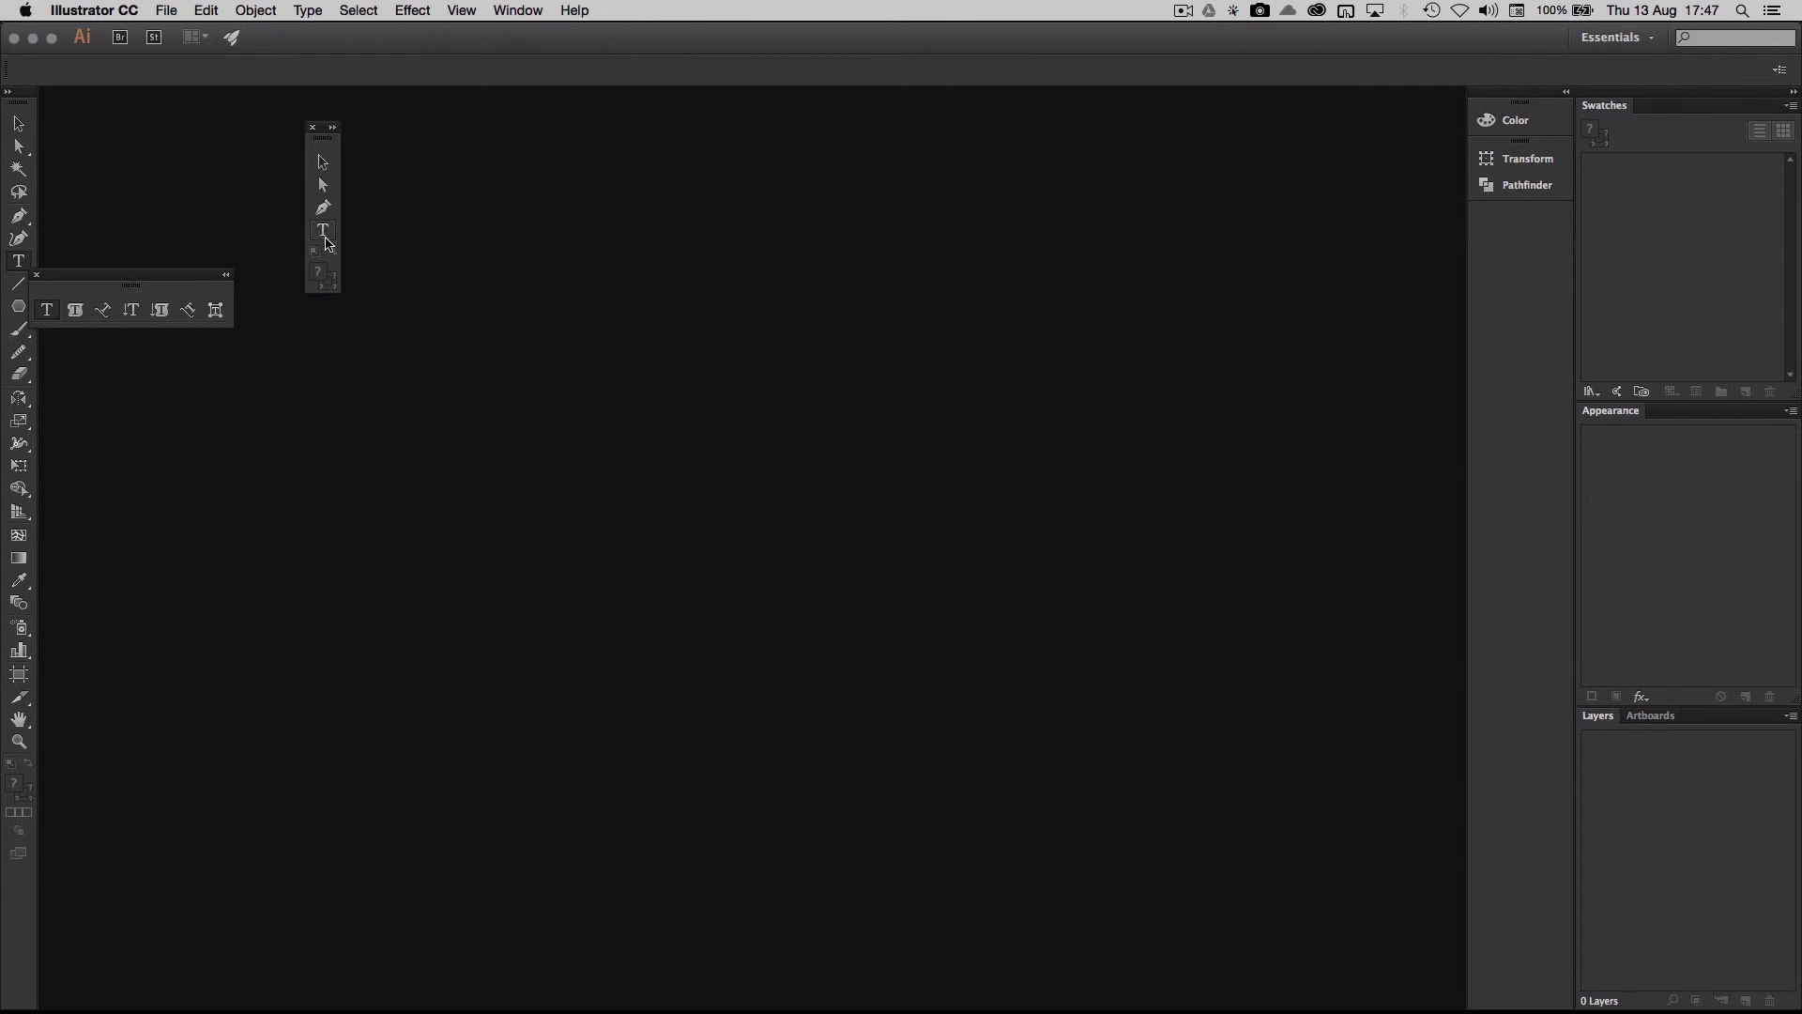
{"action": "left_click", "coordinate": [37, 277]}
Add the Line Segment, Rectangle, Ellipse and Polygon tools, then close the tear-off panels
{"action": "left_click_drag", "start_coordinate": [18, 284], "coordinate": [326, 251]}
{"action": "left_click_drag", "start_coordinate": [111, 304], "coordinate": [120, 176]}
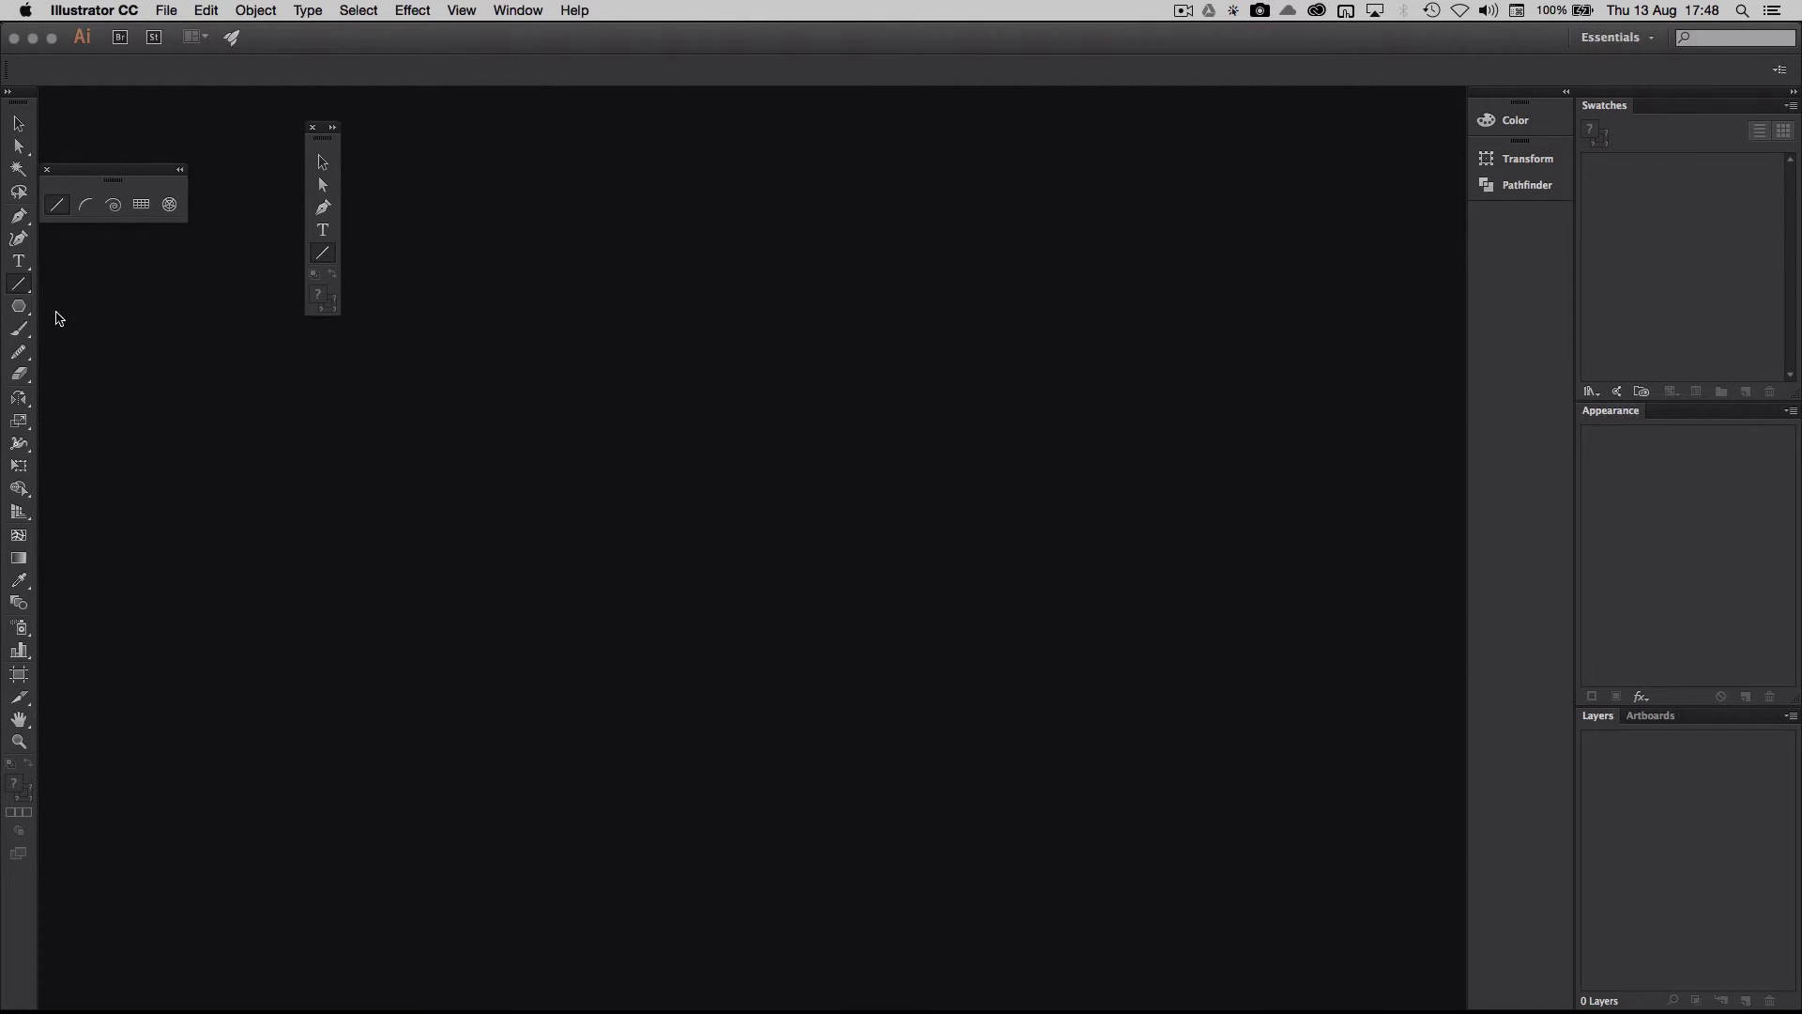
{"action": "left_click_drag", "start_coordinate": [18, 306], "coordinate": [232, 342]}
{"action": "left_click_drag", "start_coordinate": [94, 322], "coordinate": [328, 274]}
{"action": "left_click_drag", "start_coordinate": [299, 385], "coordinate": [313, 363]}
{"action": "left_click_drag", "start_coordinate": [333, 291], "coordinate": [332, 289]}
{"action": "left_click_drag", "start_coordinate": [328, 385], "coordinate": [261, 395]}
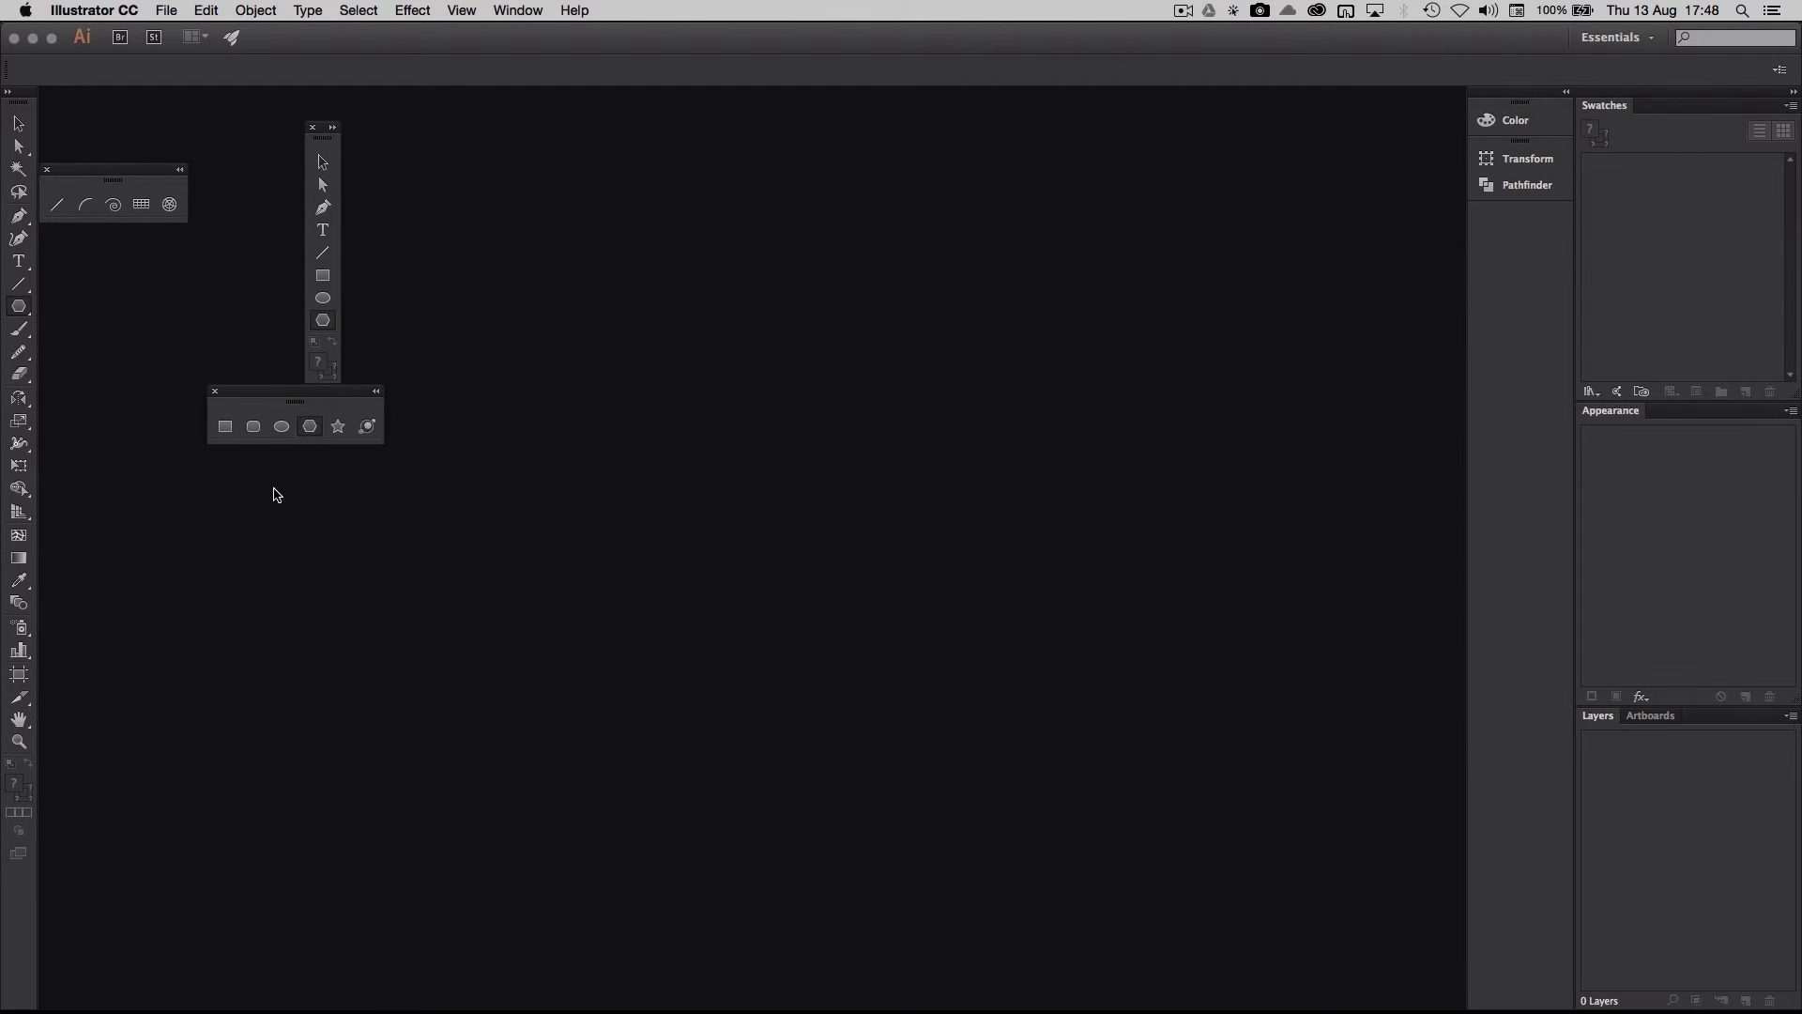
{"action": "left_click", "coordinate": [217, 393]}
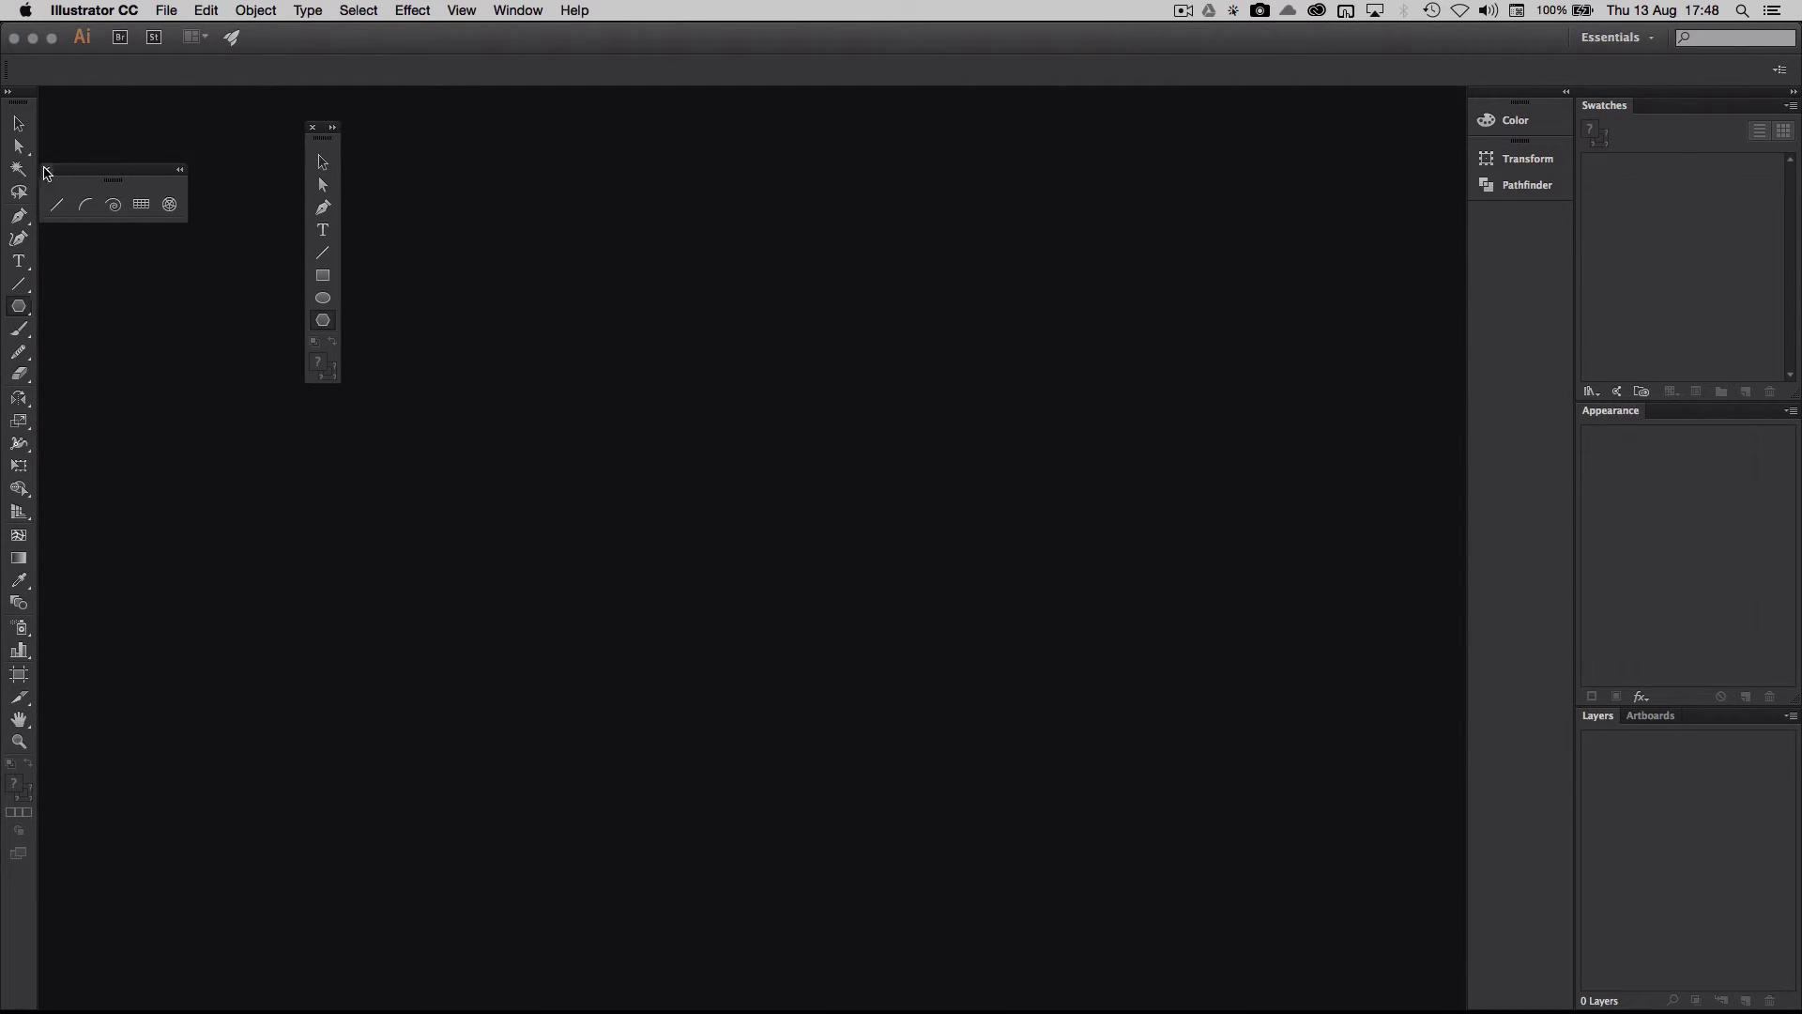
{"action": "left_click", "coordinate": [46, 170]}
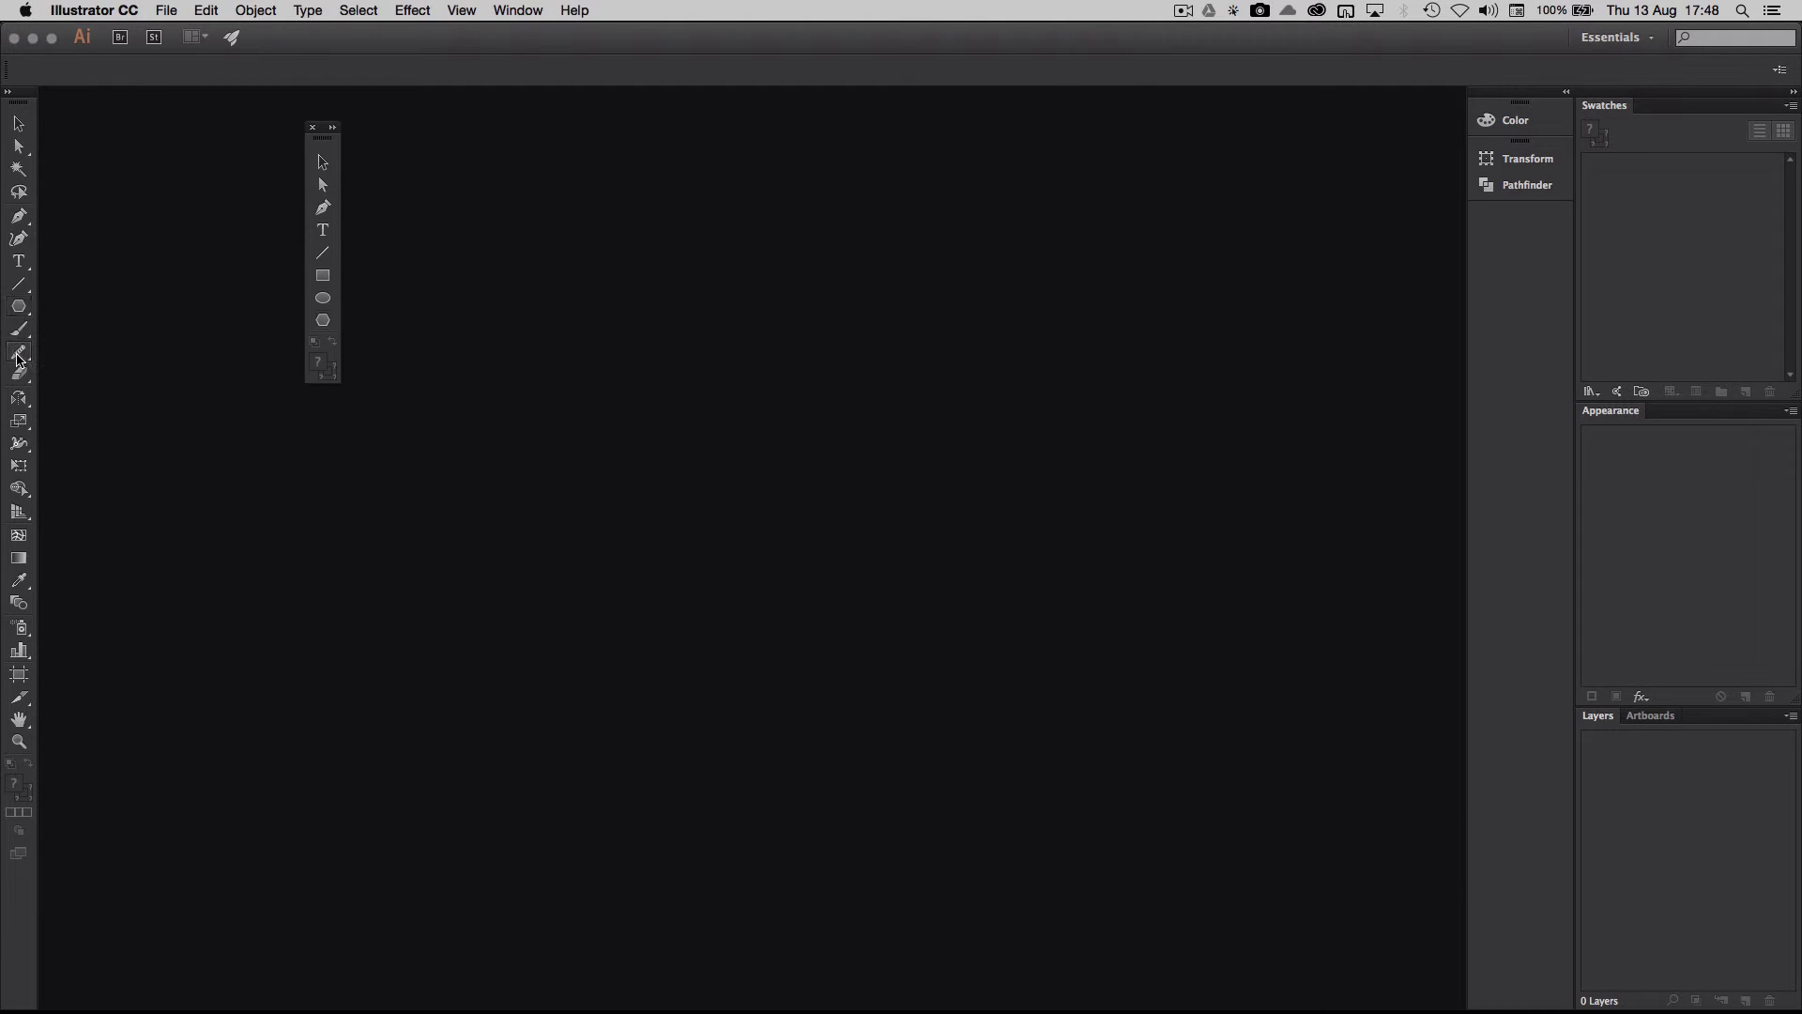
Add the Pencil, a second drawing tool and the Eraser to the custom panel
{"action": "left_click_drag", "start_coordinate": [19, 352], "coordinate": [186, 390]}
{"action": "left_click_drag", "start_coordinate": [81, 368], "coordinate": [221, 397]}
{"action": "left_click", "coordinate": [197, 433]}
{"action": "left_click_drag", "start_coordinate": [341, 229], "coordinate": [326, 233]}
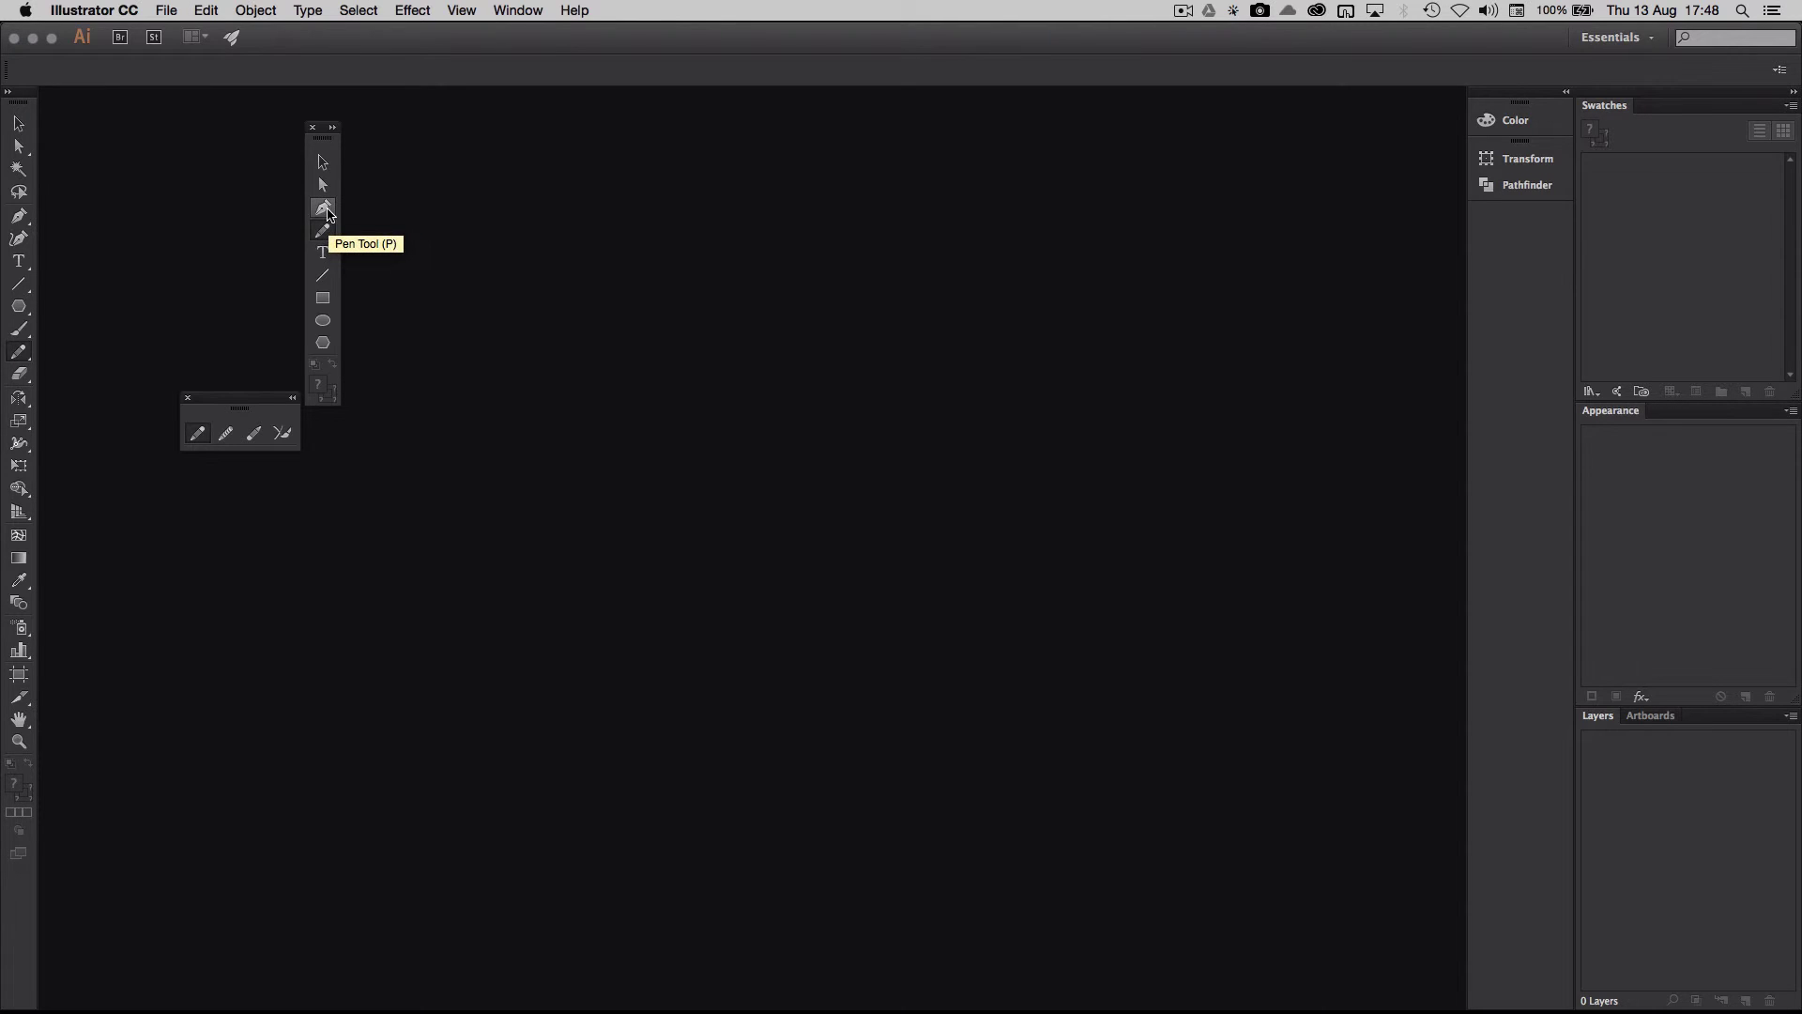
{"action": "mouse_move", "coordinate": [230, 434]}
{"action": "left_mouse_down"}
{"action": "mouse_move", "coordinate": [342, 241]}
{"action": "mouse_move", "coordinate": [340, 271]}
{"action": "left_mouse_up"}
{"action": "left_click_drag", "start_coordinate": [259, 404], "coordinate": [228, 377]}
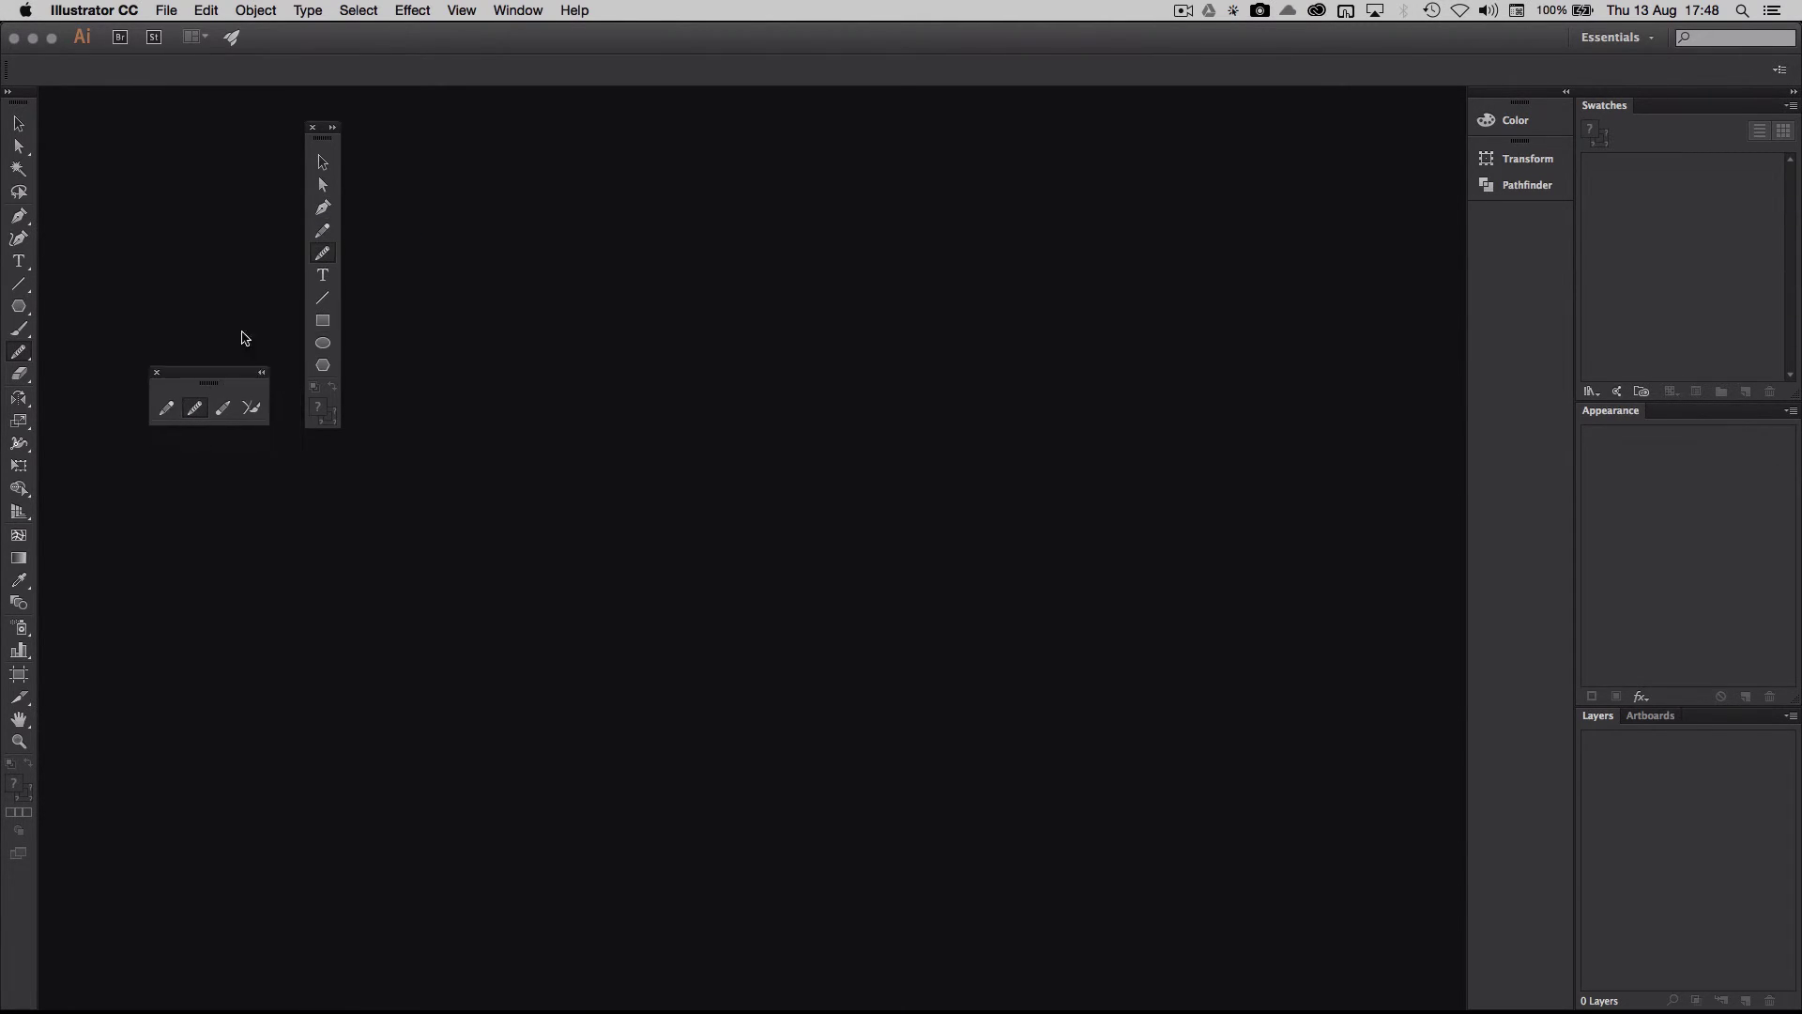
{"action": "left_click", "coordinate": [156, 372]}
{"action": "left_click_drag", "start_coordinate": [23, 385], "coordinate": [208, 400]}
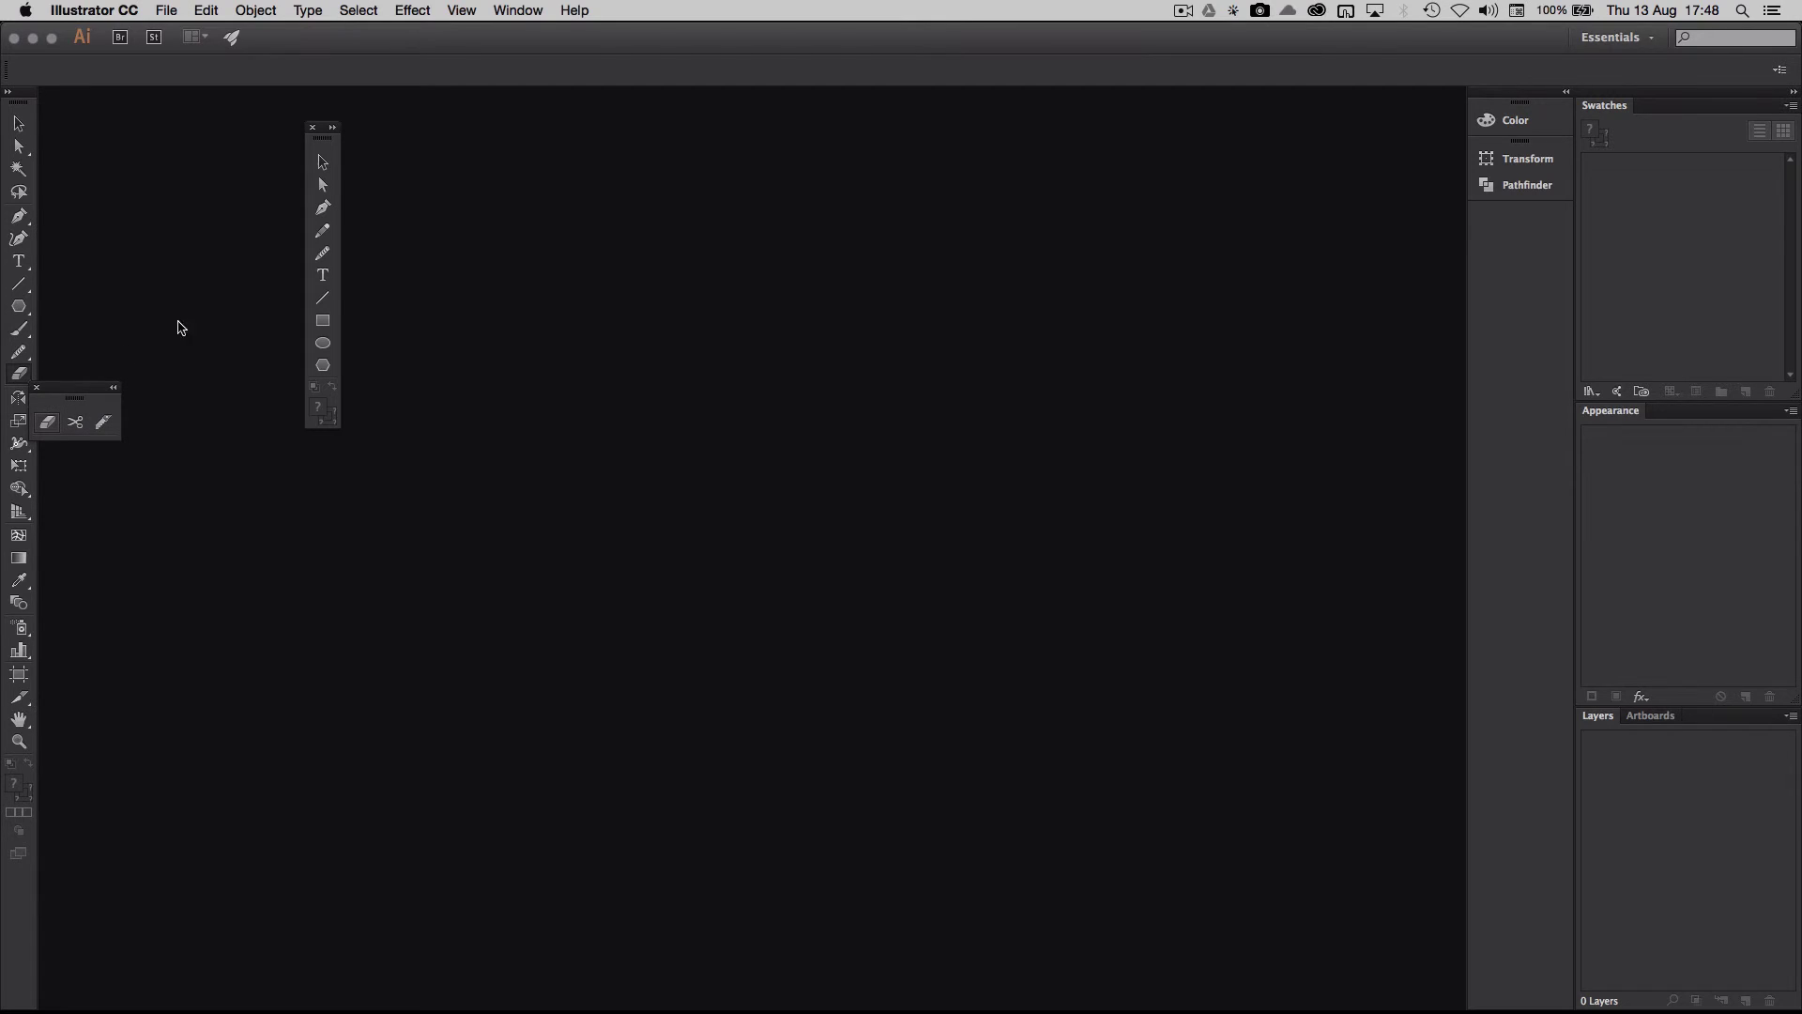
{"action": "mouse_move", "coordinate": [235, 305]}
{"action": "left_mouse_down"}
{"action": "mouse_move", "coordinate": [342, 294]}
{"action": "mouse_move", "coordinate": [338, 253]}
{"action": "mouse_move", "coordinate": [334, 268]}
{"action": "left_mouse_up"}
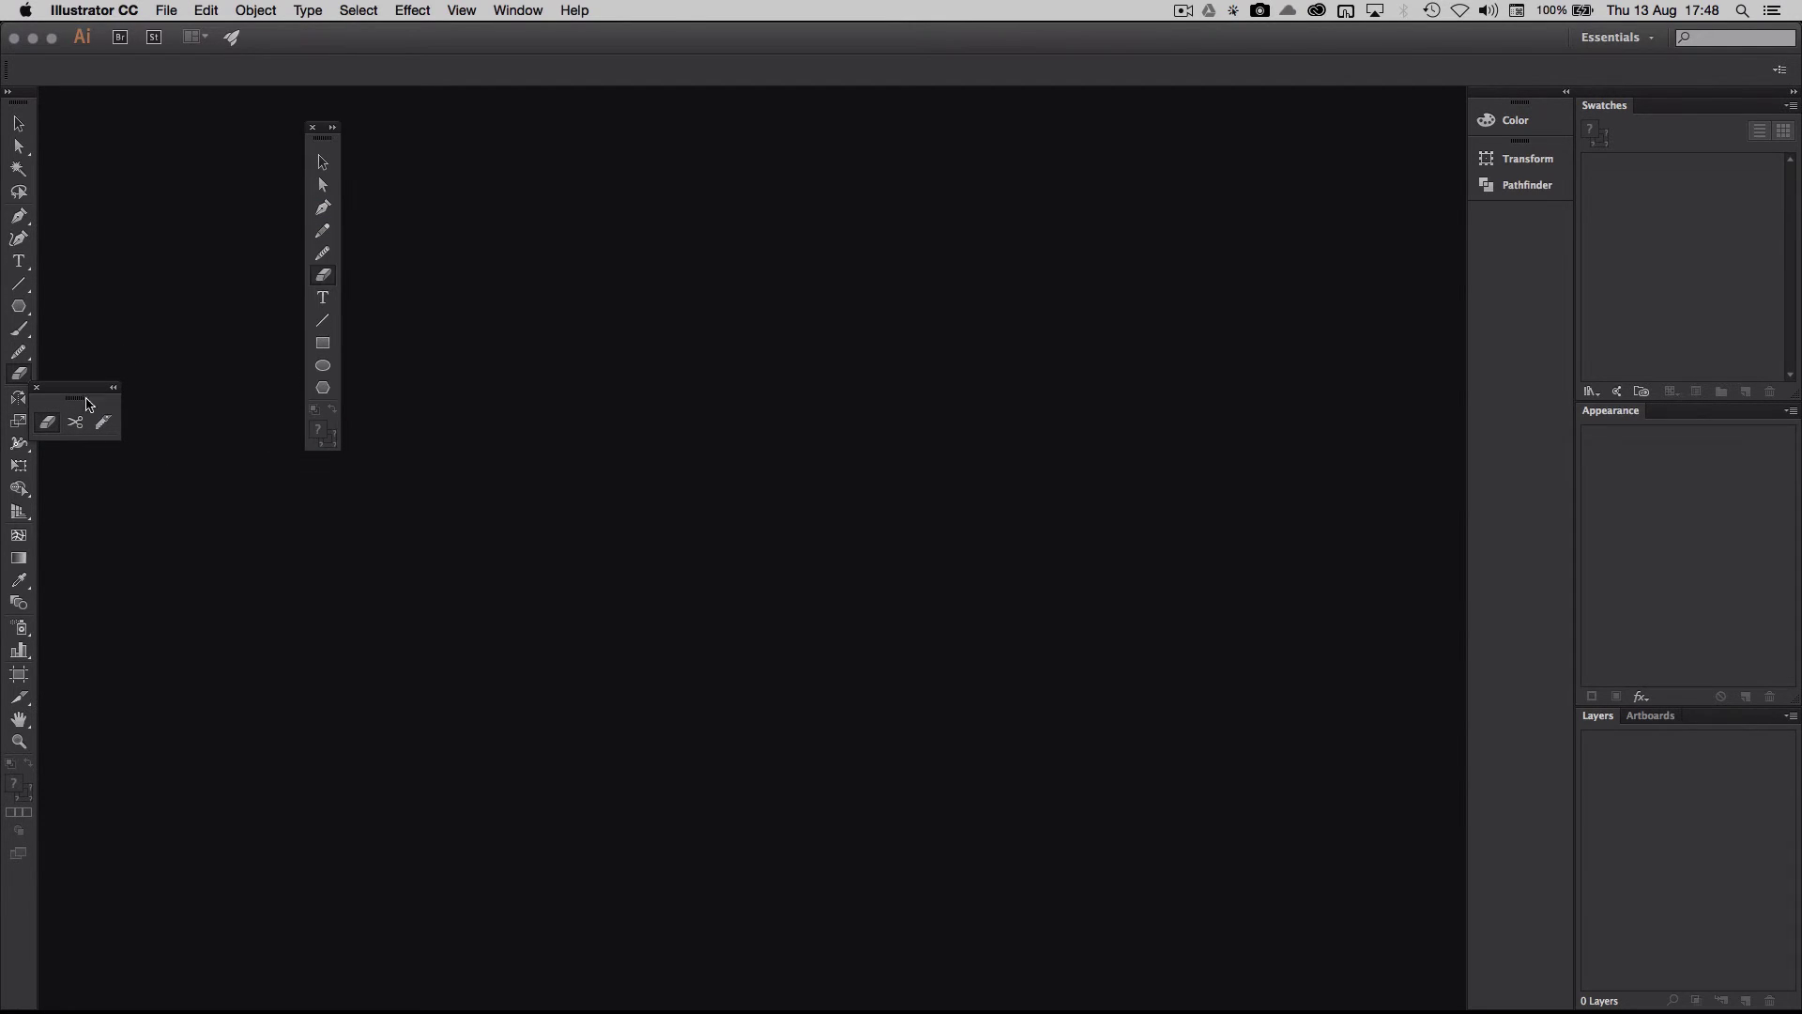
{"action": "left_click", "coordinate": [37, 386]}
Add the Rotate/Reflect tool and Shape Builder to the custom panel, closing the flyouts
{"action": "mouse_move", "coordinate": [18, 398]}
{"action": "left_mouse_down"}
{"action": "mouse_move", "coordinate": [182, 413]}
{"action": "mouse_move", "coordinate": [85, 413]}
{"action": "mouse_move", "coordinate": [202, 355]}
{"action": "mouse_move", "coordinate": [334, 402]}
{"action": "mouse_move", "coordinate": [323, 413]}
{"action": "left_mouse_up"}
{"action": "left_click_drag", "start_coordinate": [206, 351], "coordinate": [323, 430]}
{"action": "left_click", "coordinate": [168, 316]}
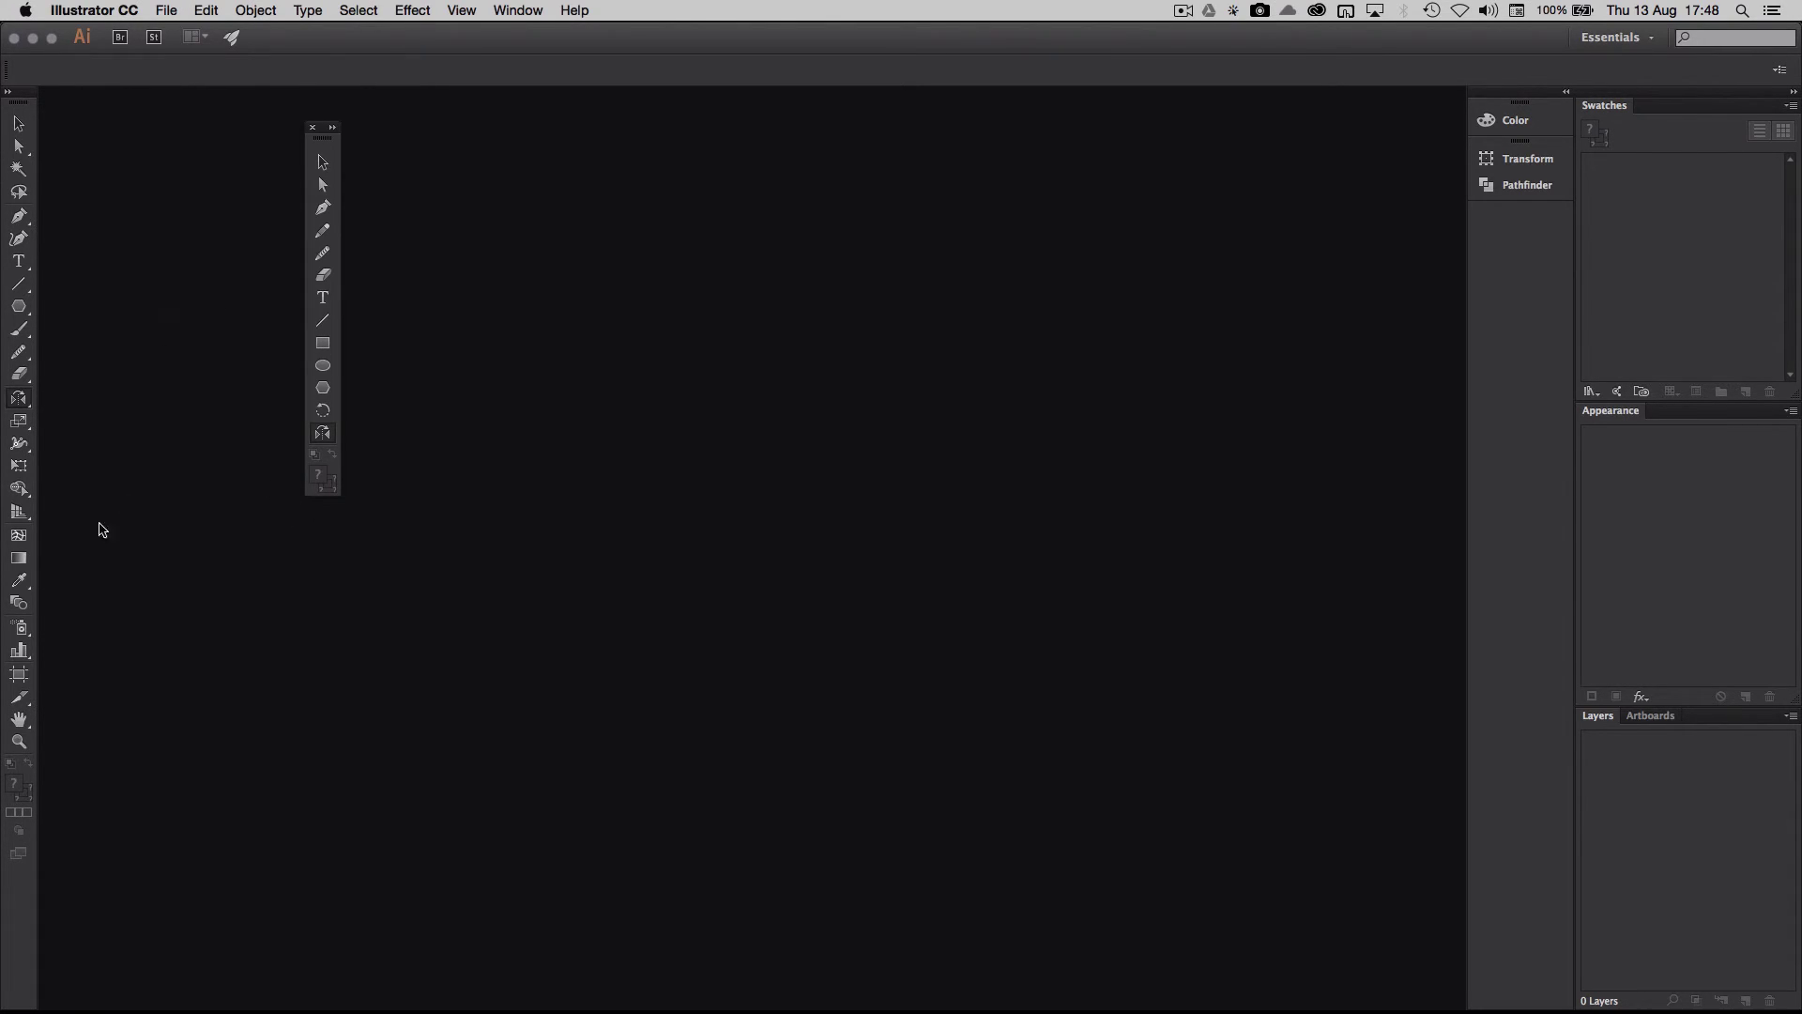
{"action": "mouse_move", "coordinate": [19, 488]}
{"action": "left_mouse_down"}
{"action": "mouse_move", "coordinate": [91, 499]}
{"action": "mouse_move", "coordinate": [210, 455]}
{"action": "mouse_move", "coordinate": [336, 446]}
{"action": "mouse_move", "coordinate": [334, 535]}
{"action": "left_mouse_up"}
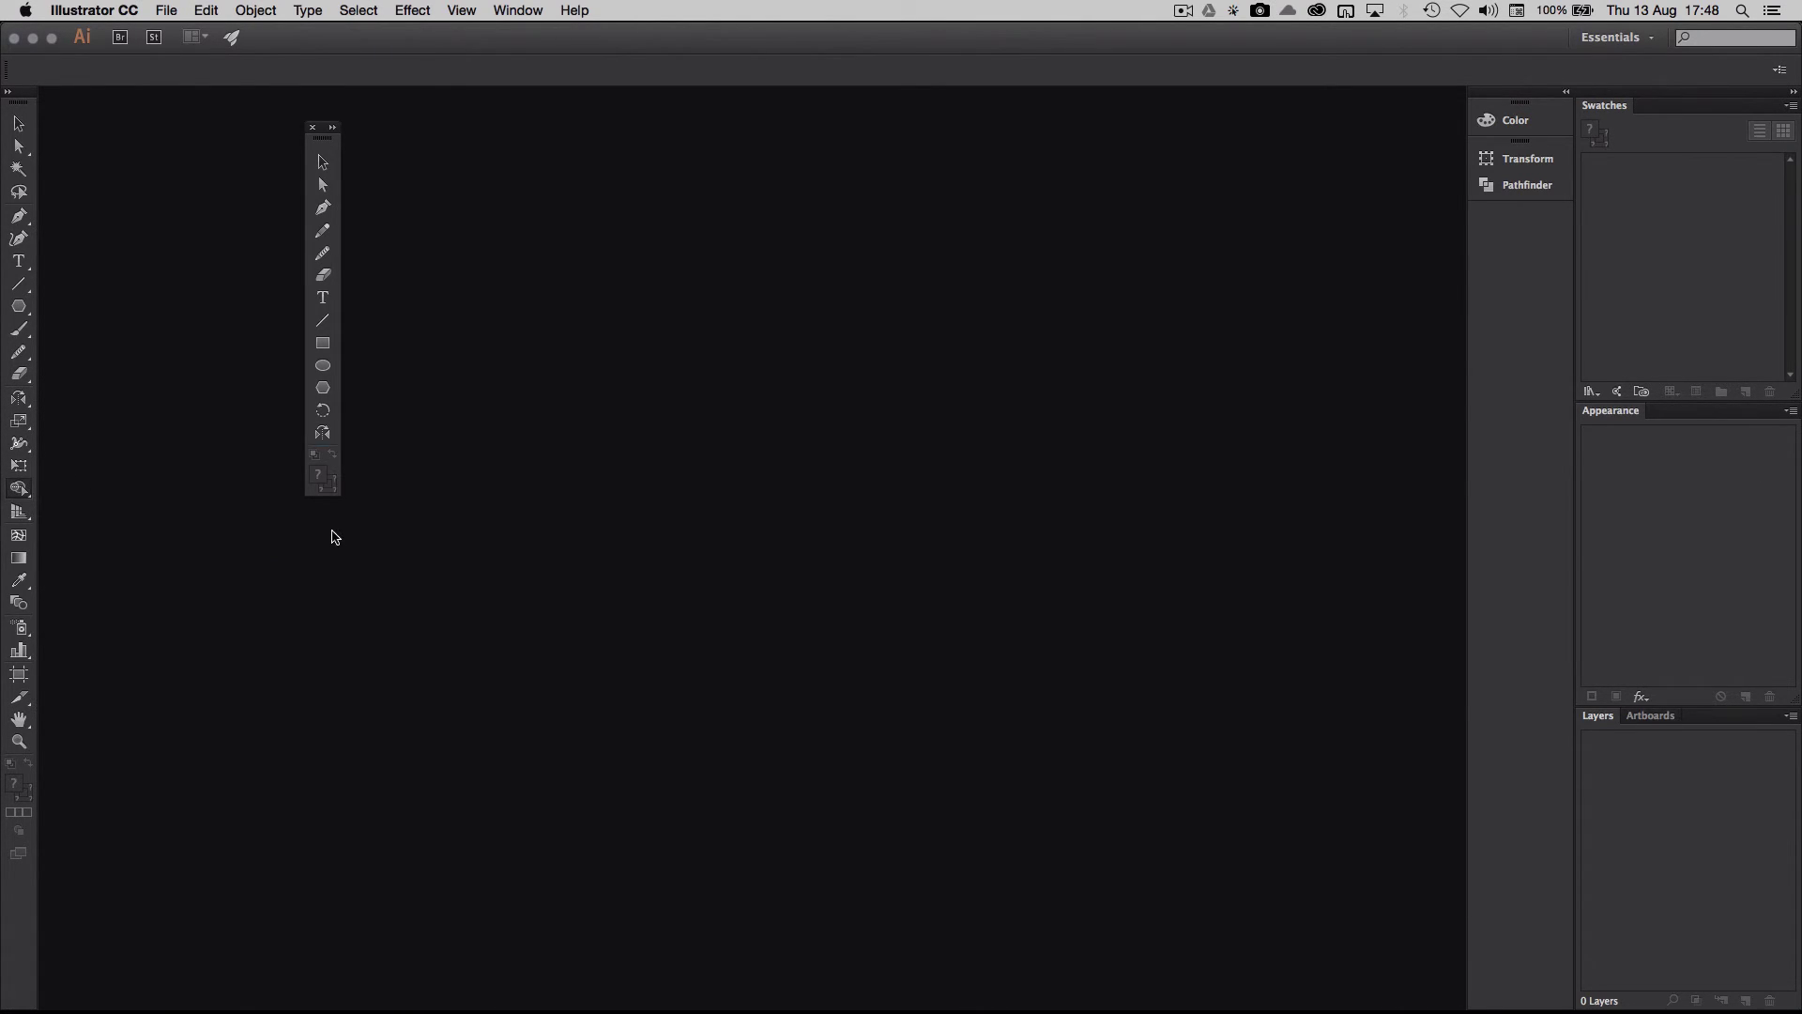
{"action": "mouse_move", "coordinate": [19, 495]}
{"action": "left_mouse_down"}
{"action": "mouse_move", "coordinate": [272, 484]}
{"action": "mouse_move", "coordinate": [244, 516]}
{"action": "mouse_move", "coordinate": [280, 521]}
{"action": "left_mouse_up"}
{"action": "left_click_drag", "start_coordinate": [48, 538], "coordinate": [328, 460]}
{"action": "left_click", "coordinate": [37, 504]}
Add the Hand tool, then the Zoom tool below it, to the custom panel's bottom
{"action": "left_click", "coordinate": [19, 719]}
{"action": "left_click", "coordinate": [21, 745]}
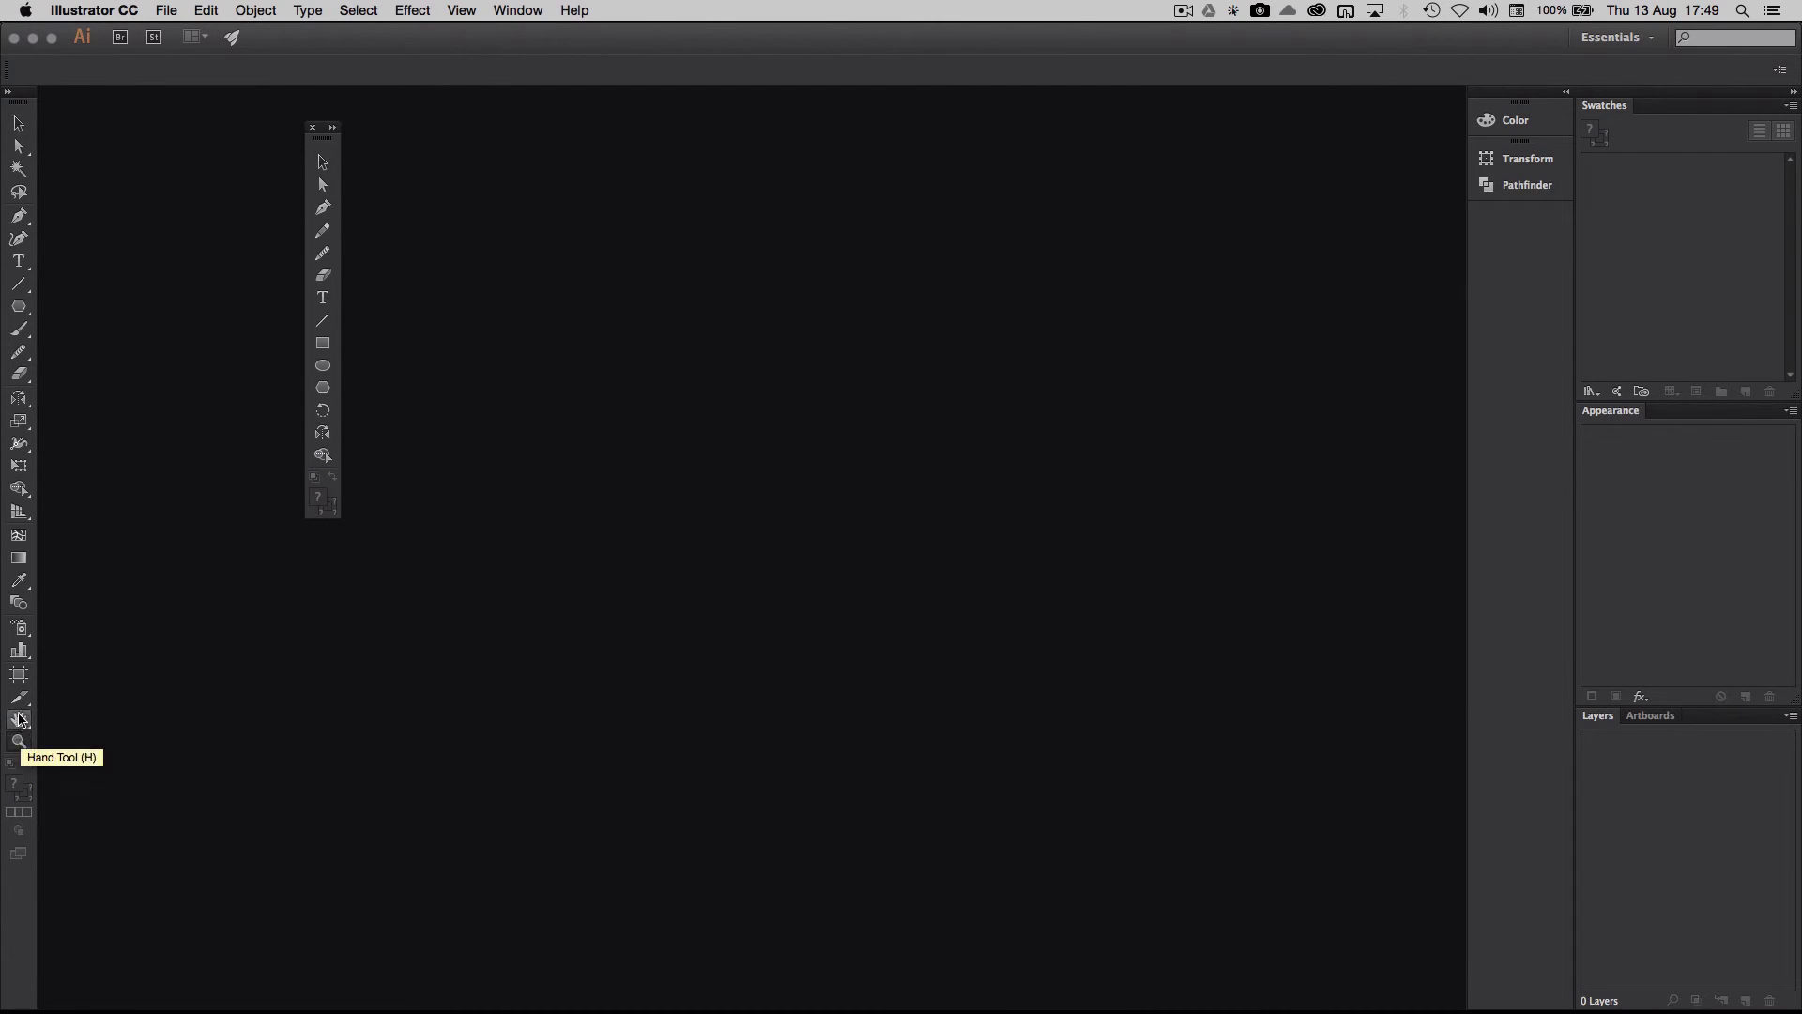
{"action": "left_click", "coordinate": [21, 720]}
{"action": "left_click", "coordinate": [21, 720]}
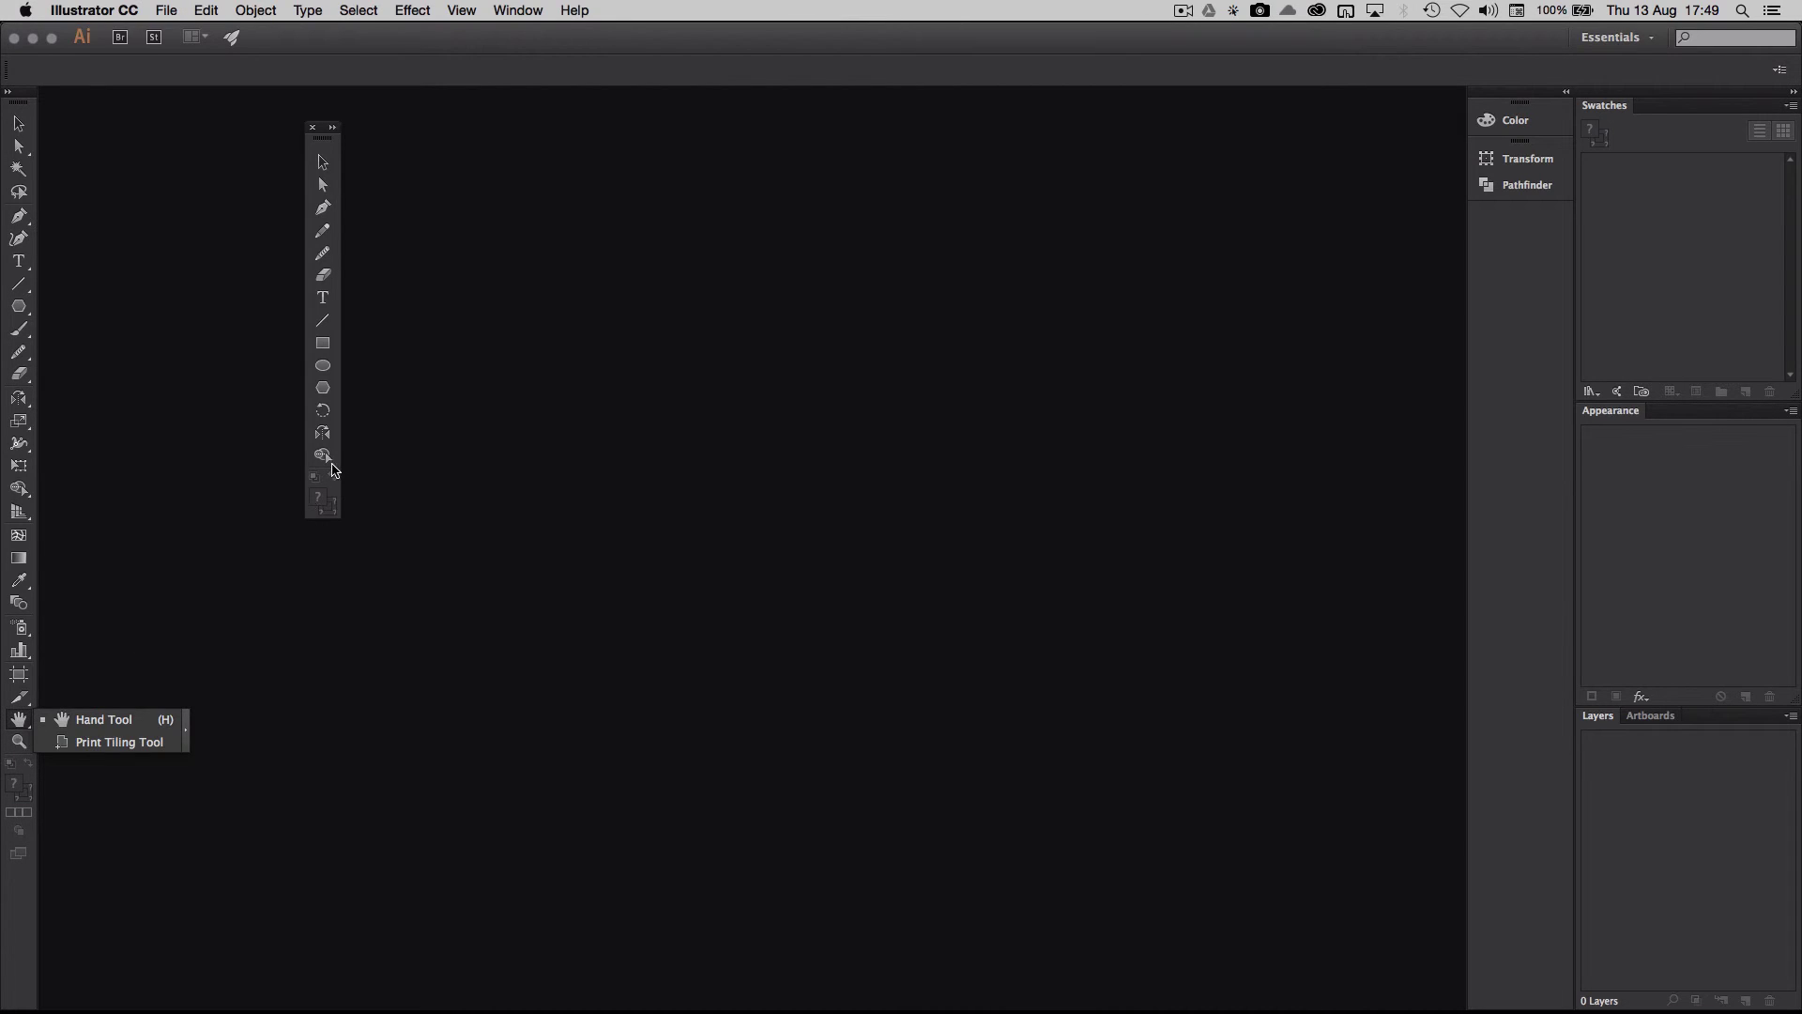
{"action": "left_click", "coordinate": [20, 723]}
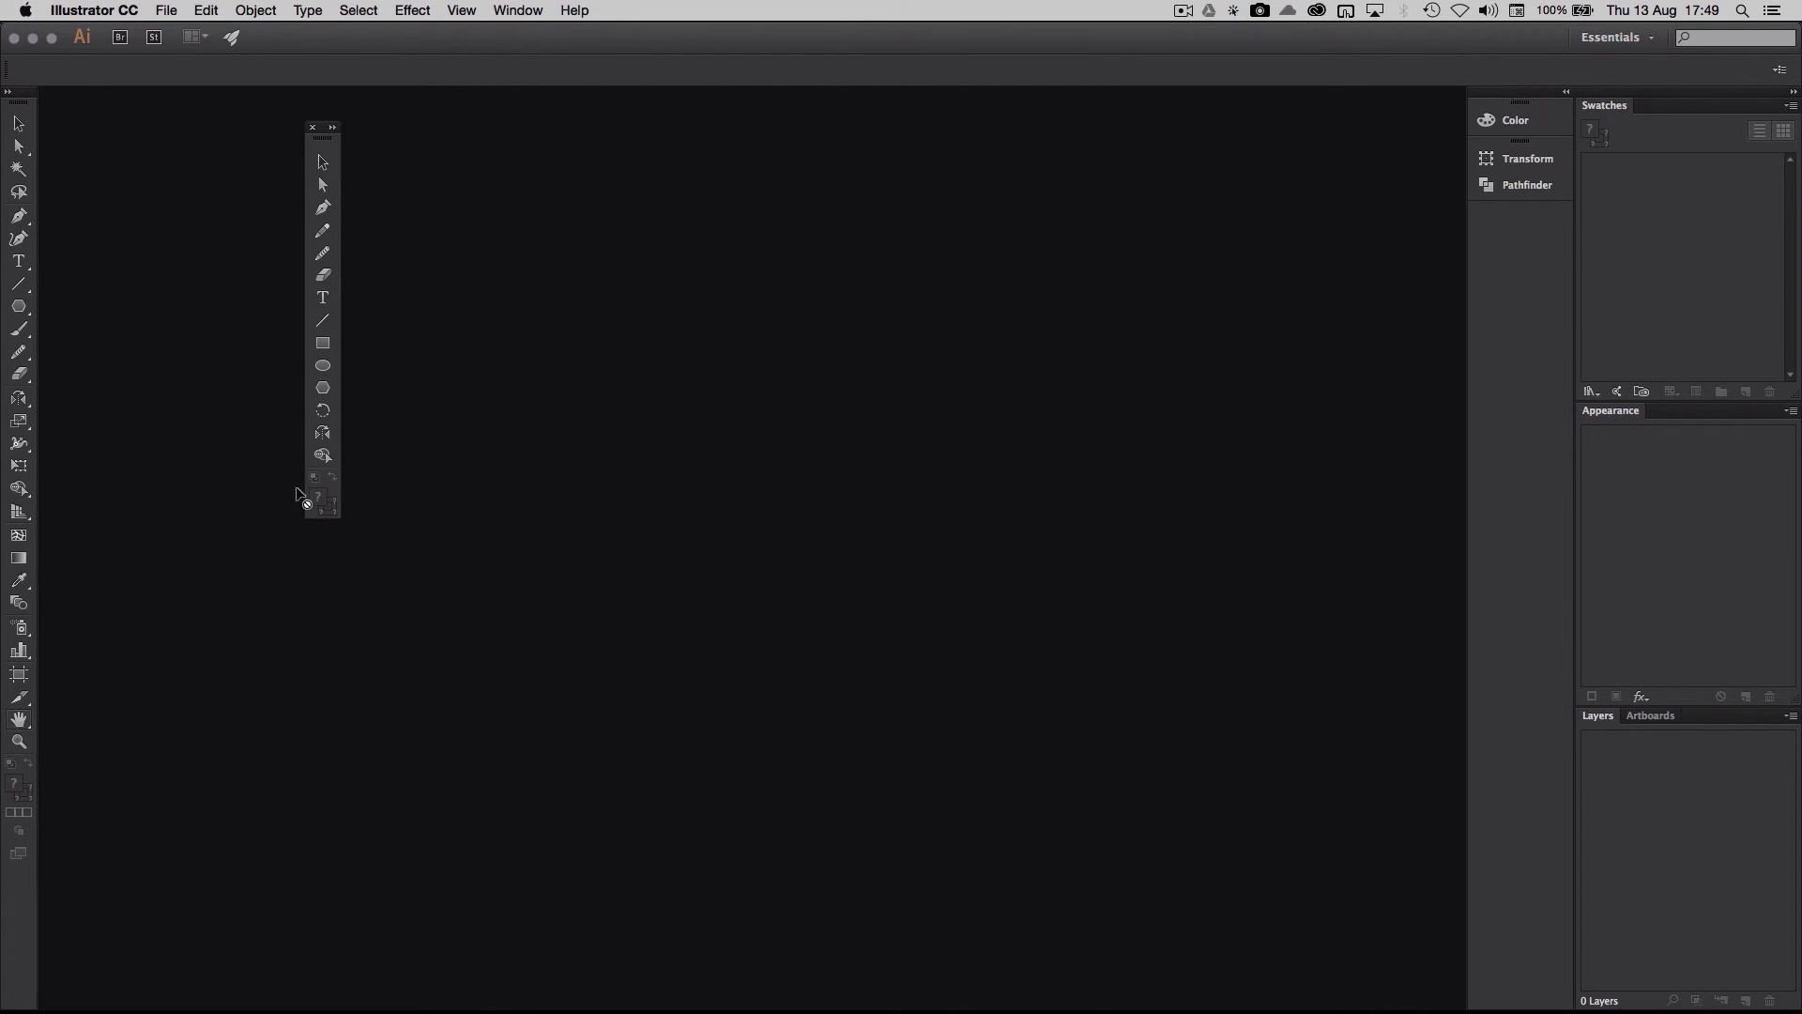
{"action": "left_click", "coordinate": [20, 720]}
{"action": "left_click", "coordinate": [97, 724]}
{"action": "left_click_drag", "start_coordinate": [19, 725], "coordinate": [187, 730]}
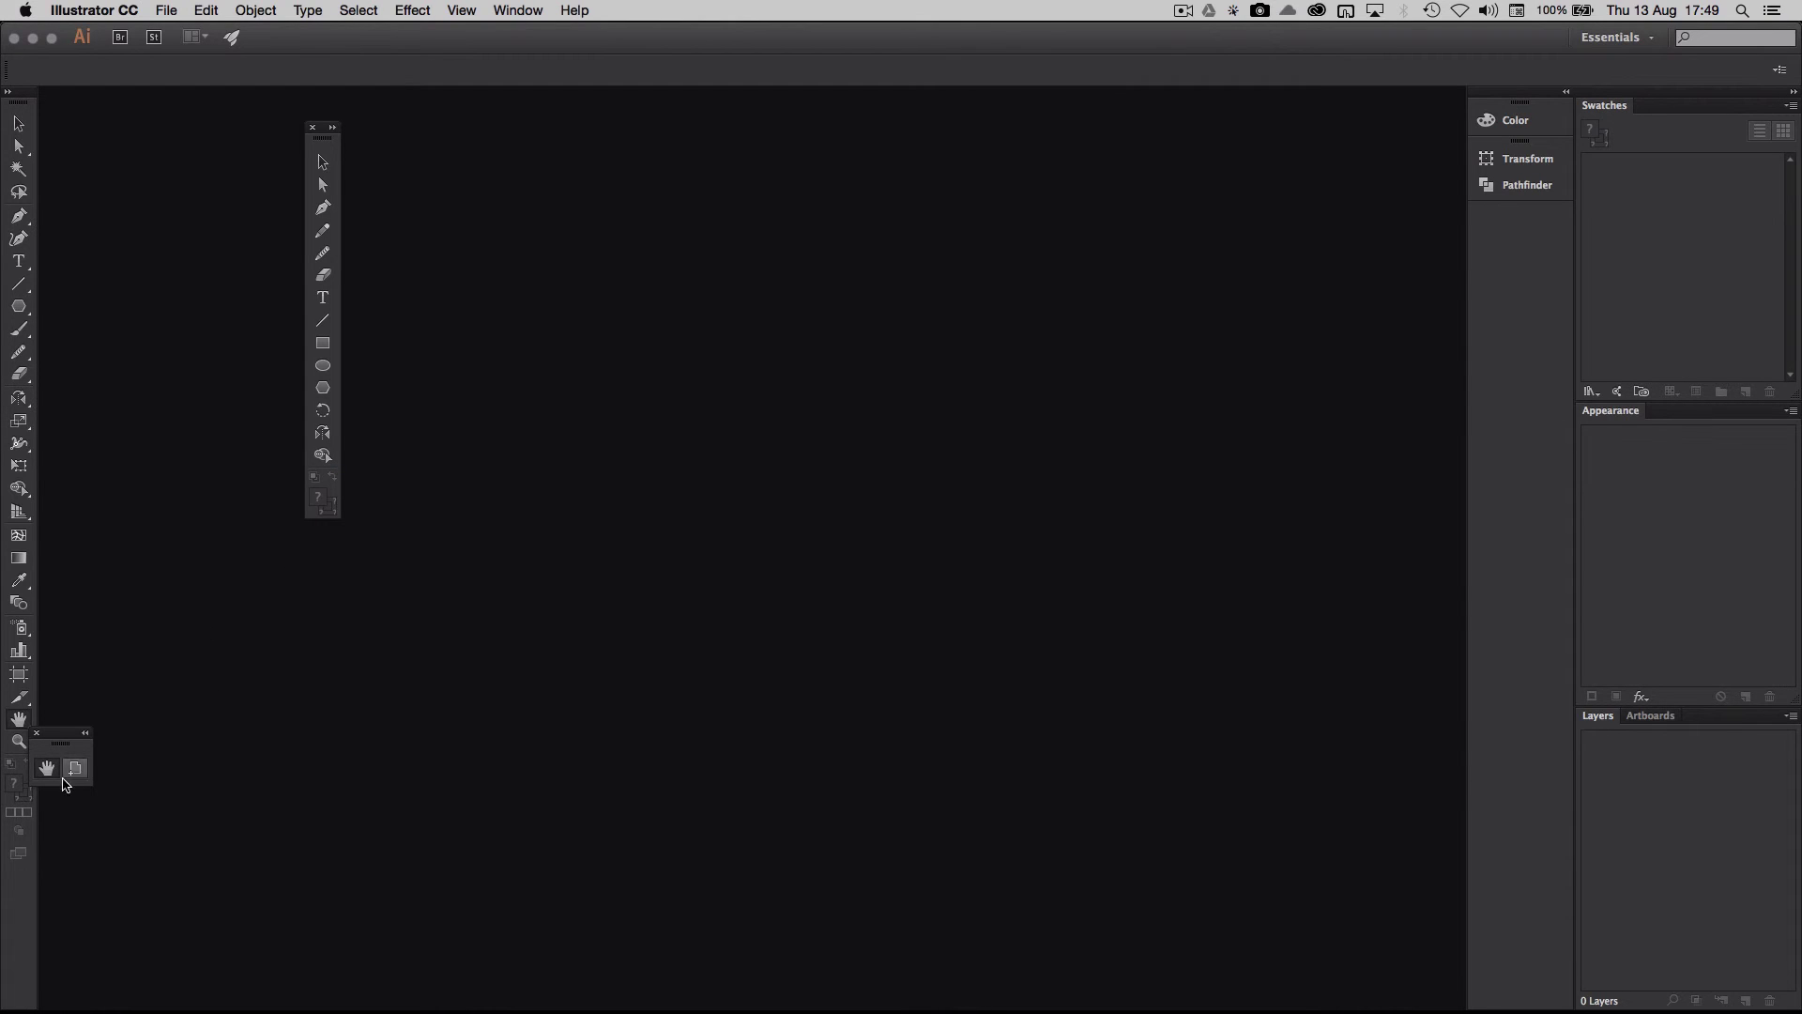
{"action": "left_click_drag", "start_coordinate": [48, 768], "coordinate": [330, 474]}
{"action": "left_click", "coordinate": [37, 732]}
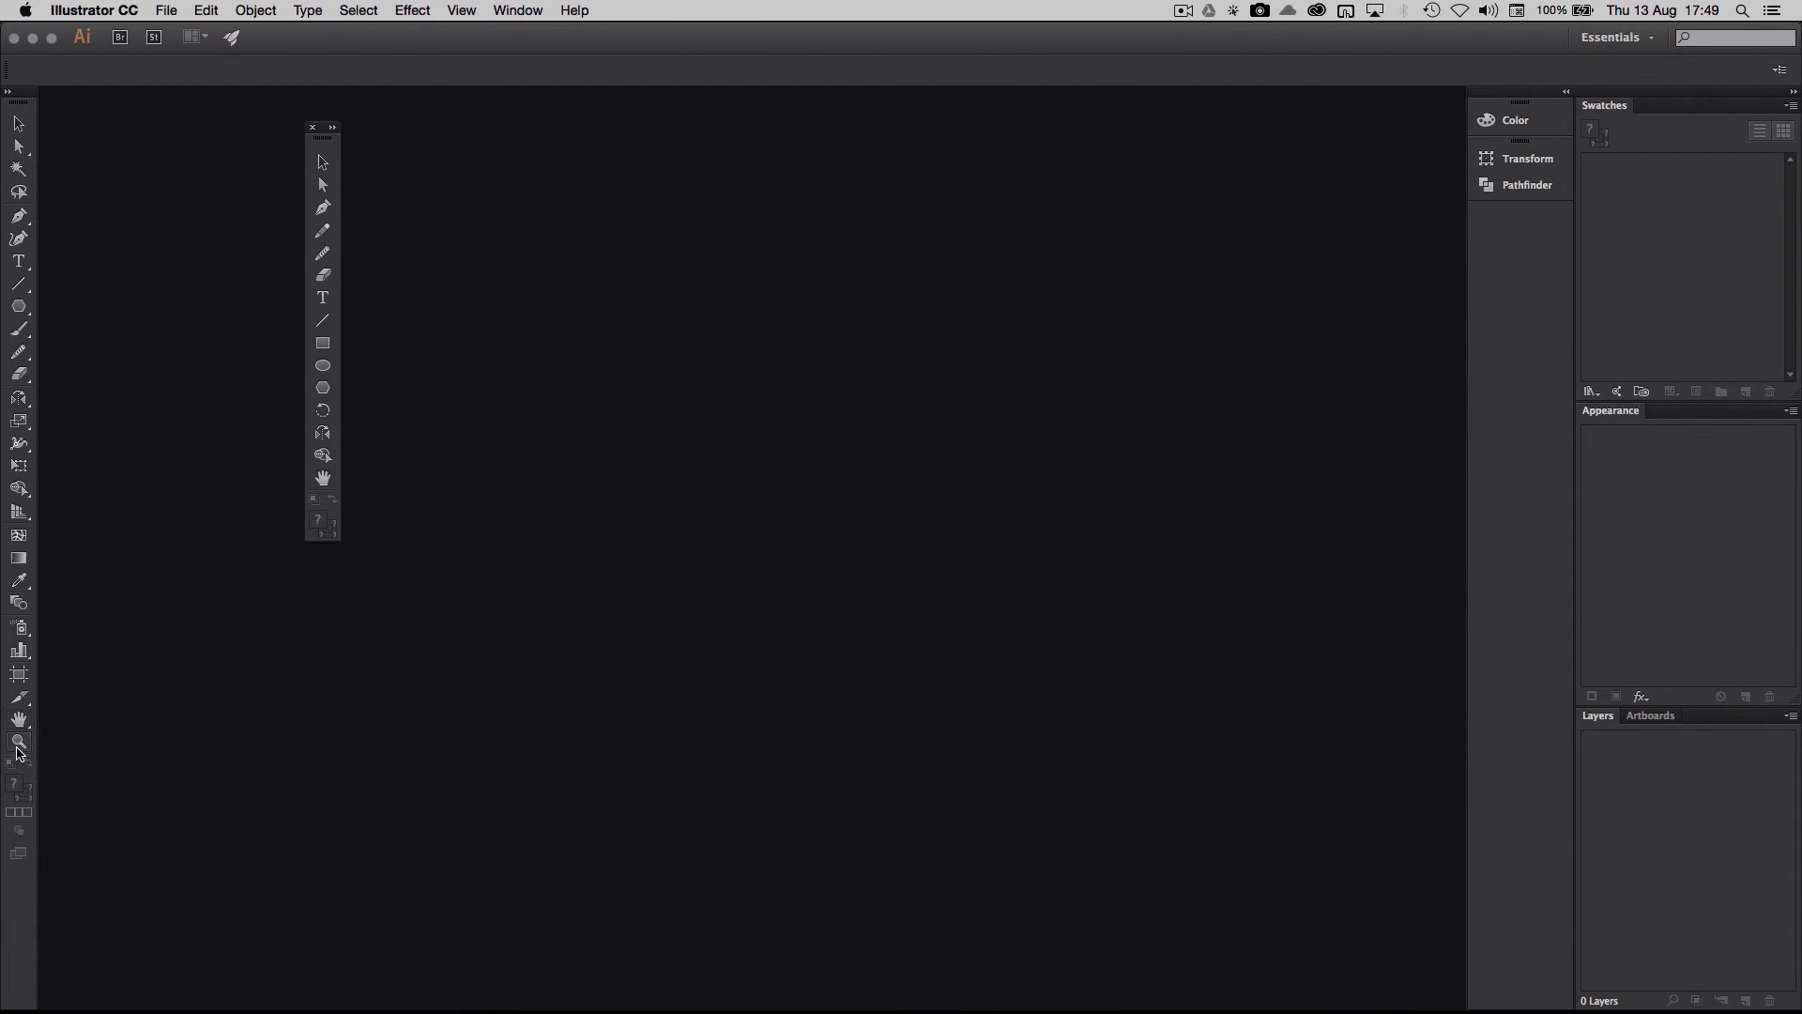
{"action": "left_click", "coordinate": [20, 743]}
{"action": "left_click_drag", "start_coordinate": [334, 482], "coordinate": [334, 484]}
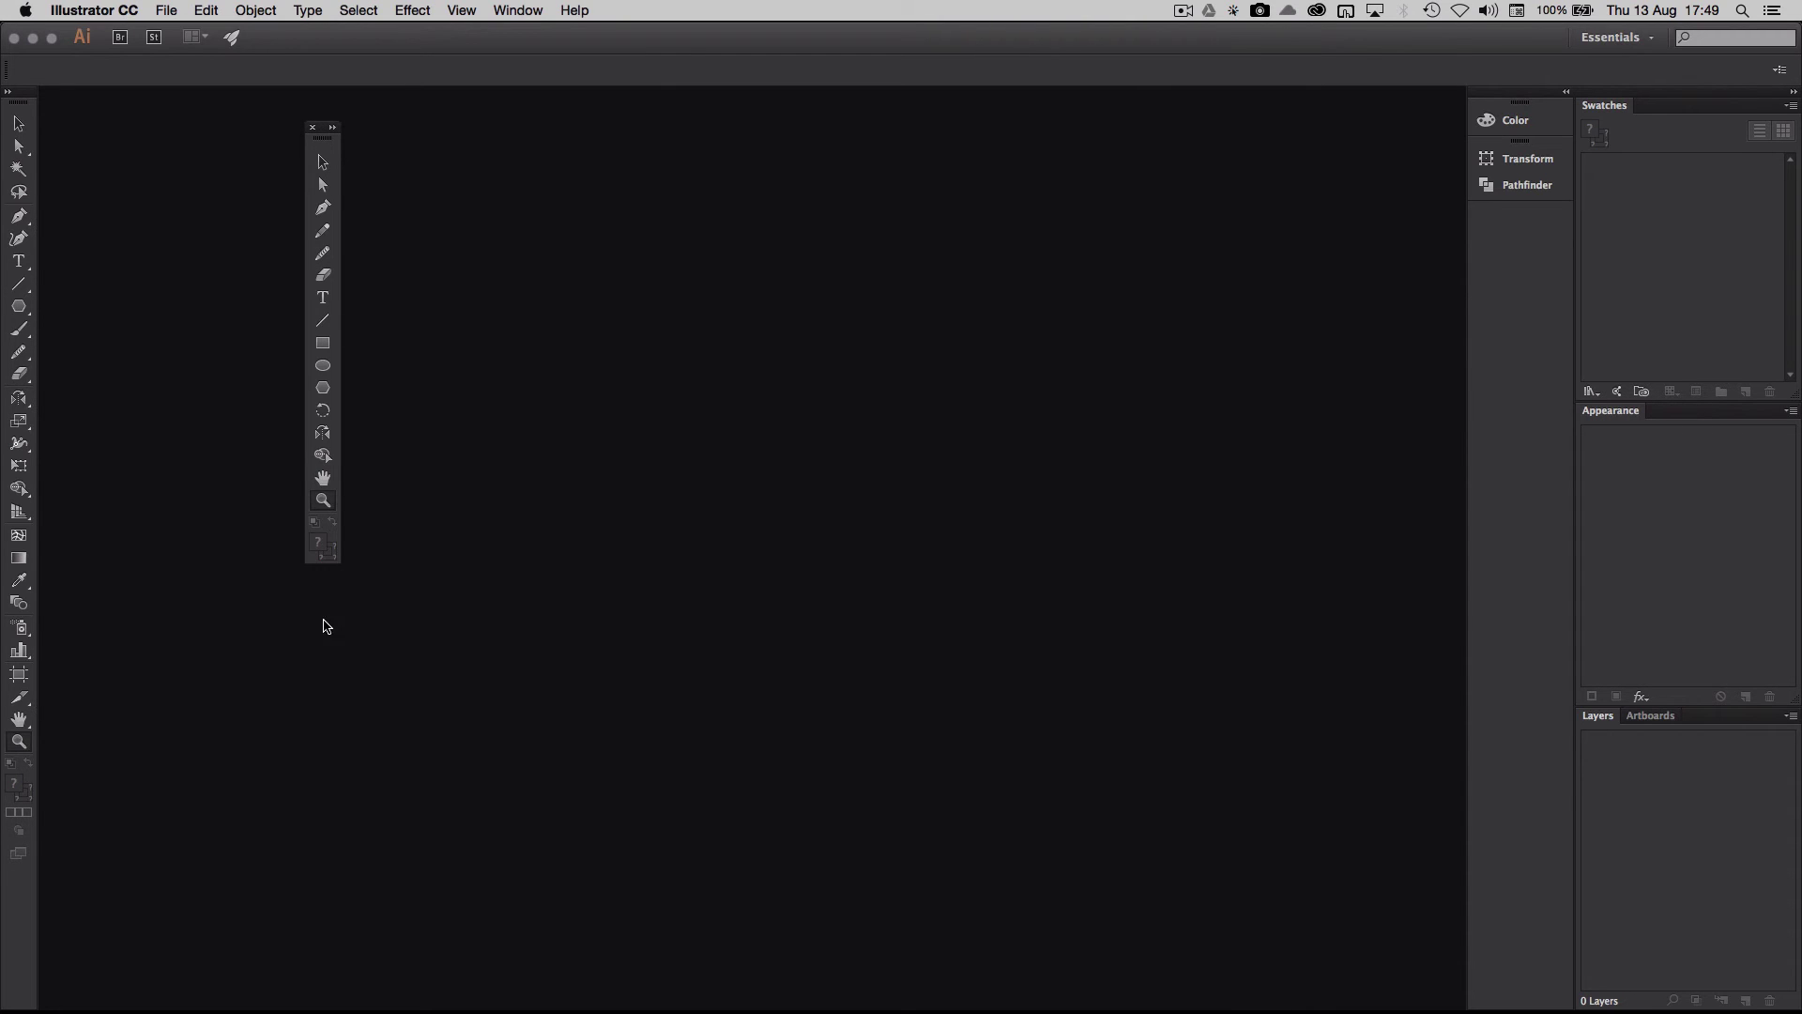
Close the standard toolbar and dock the custom Fast Track tools panel along the left edge
{"action": "left_click_drag", "start_coordinate": [19, 100], "coordinate": [102, 151]}
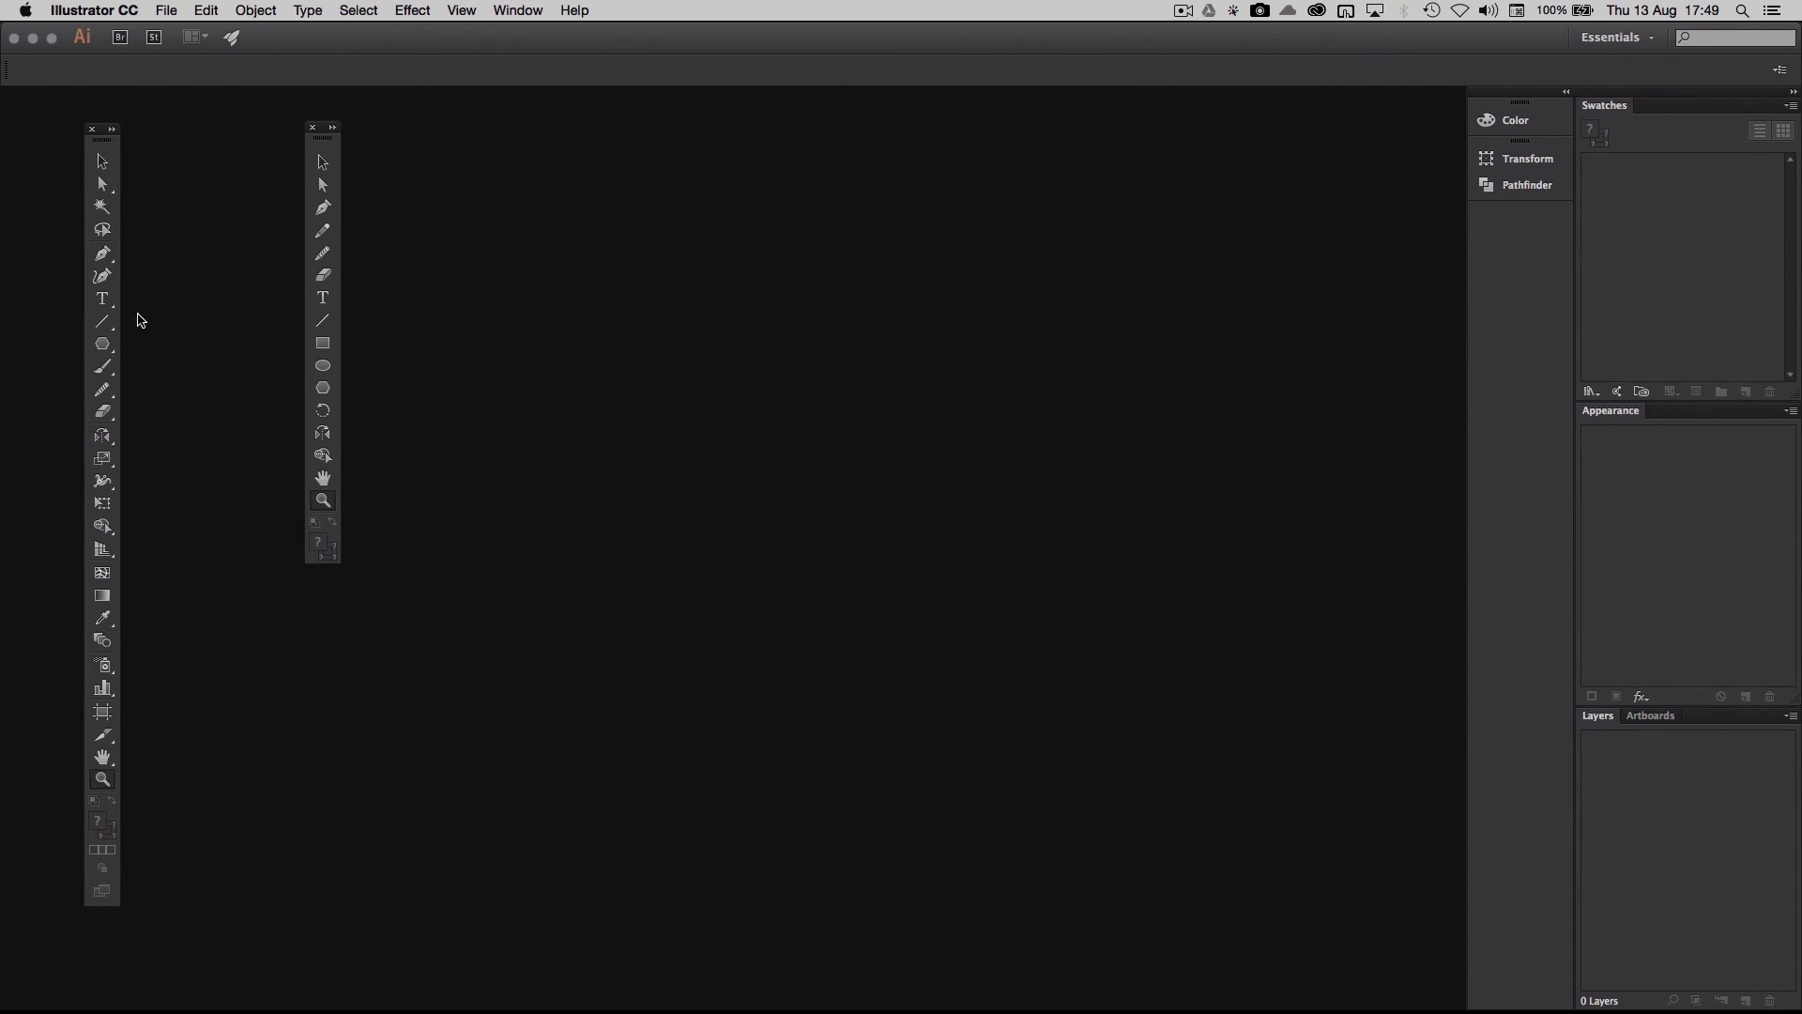
{"action": "left_click", "coordinate": [92, 131]}
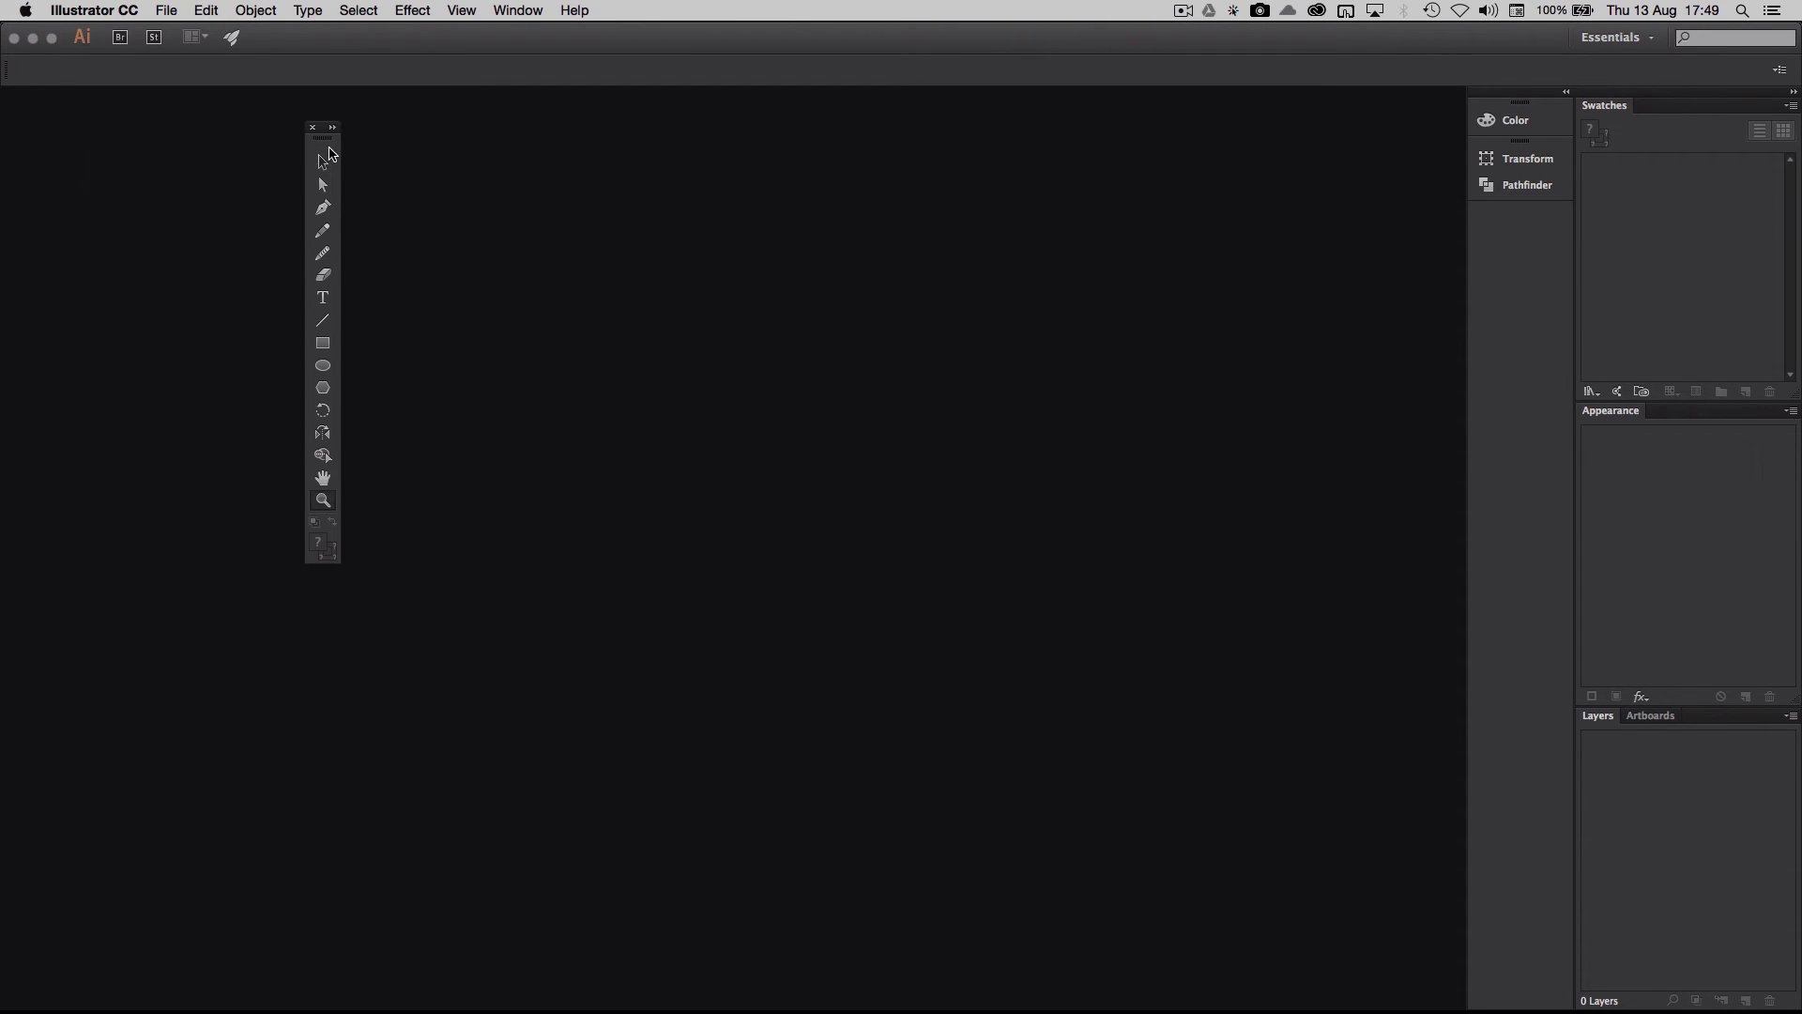
{"action": "left_click_drag", "start_coordinate": [340, 143], "coordinate": [21, 171]}
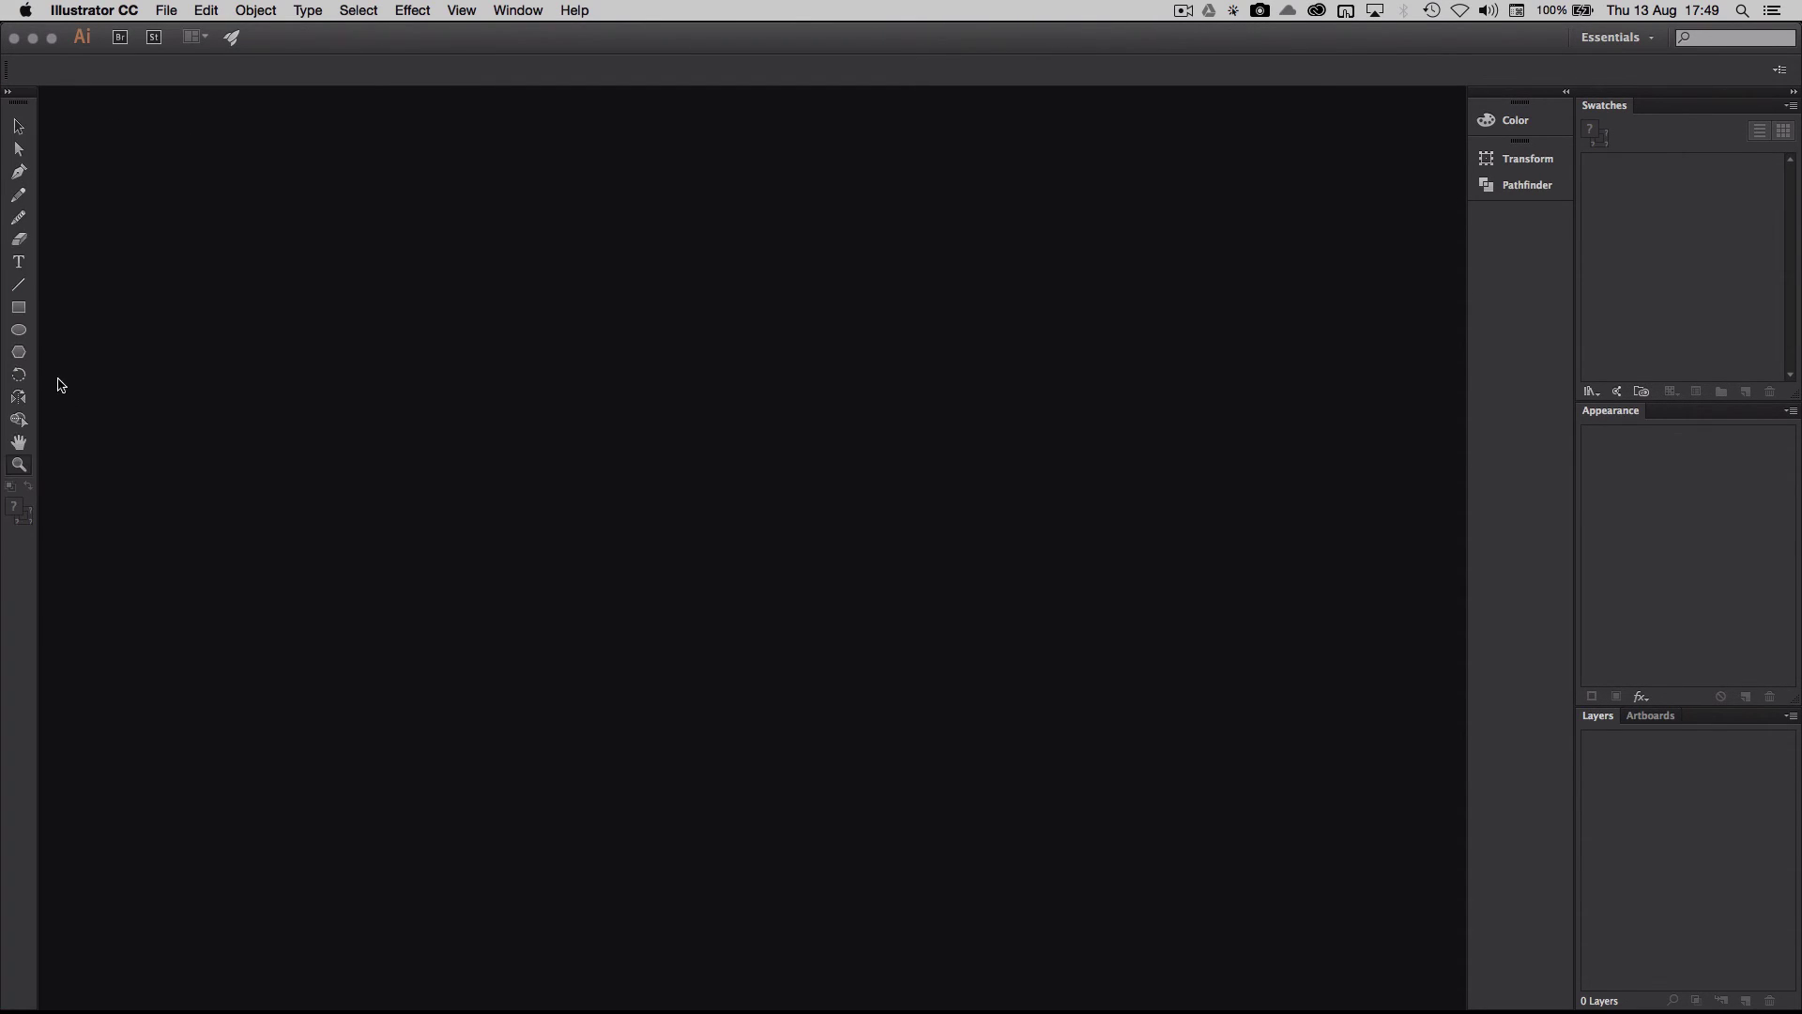
Check the Tools entry in the Window menu and dismiss it without changes
{"action": "left_click", "coordinate": [511, 11]}
{"action": "mouse_move", "coordinate": [624, 181]}
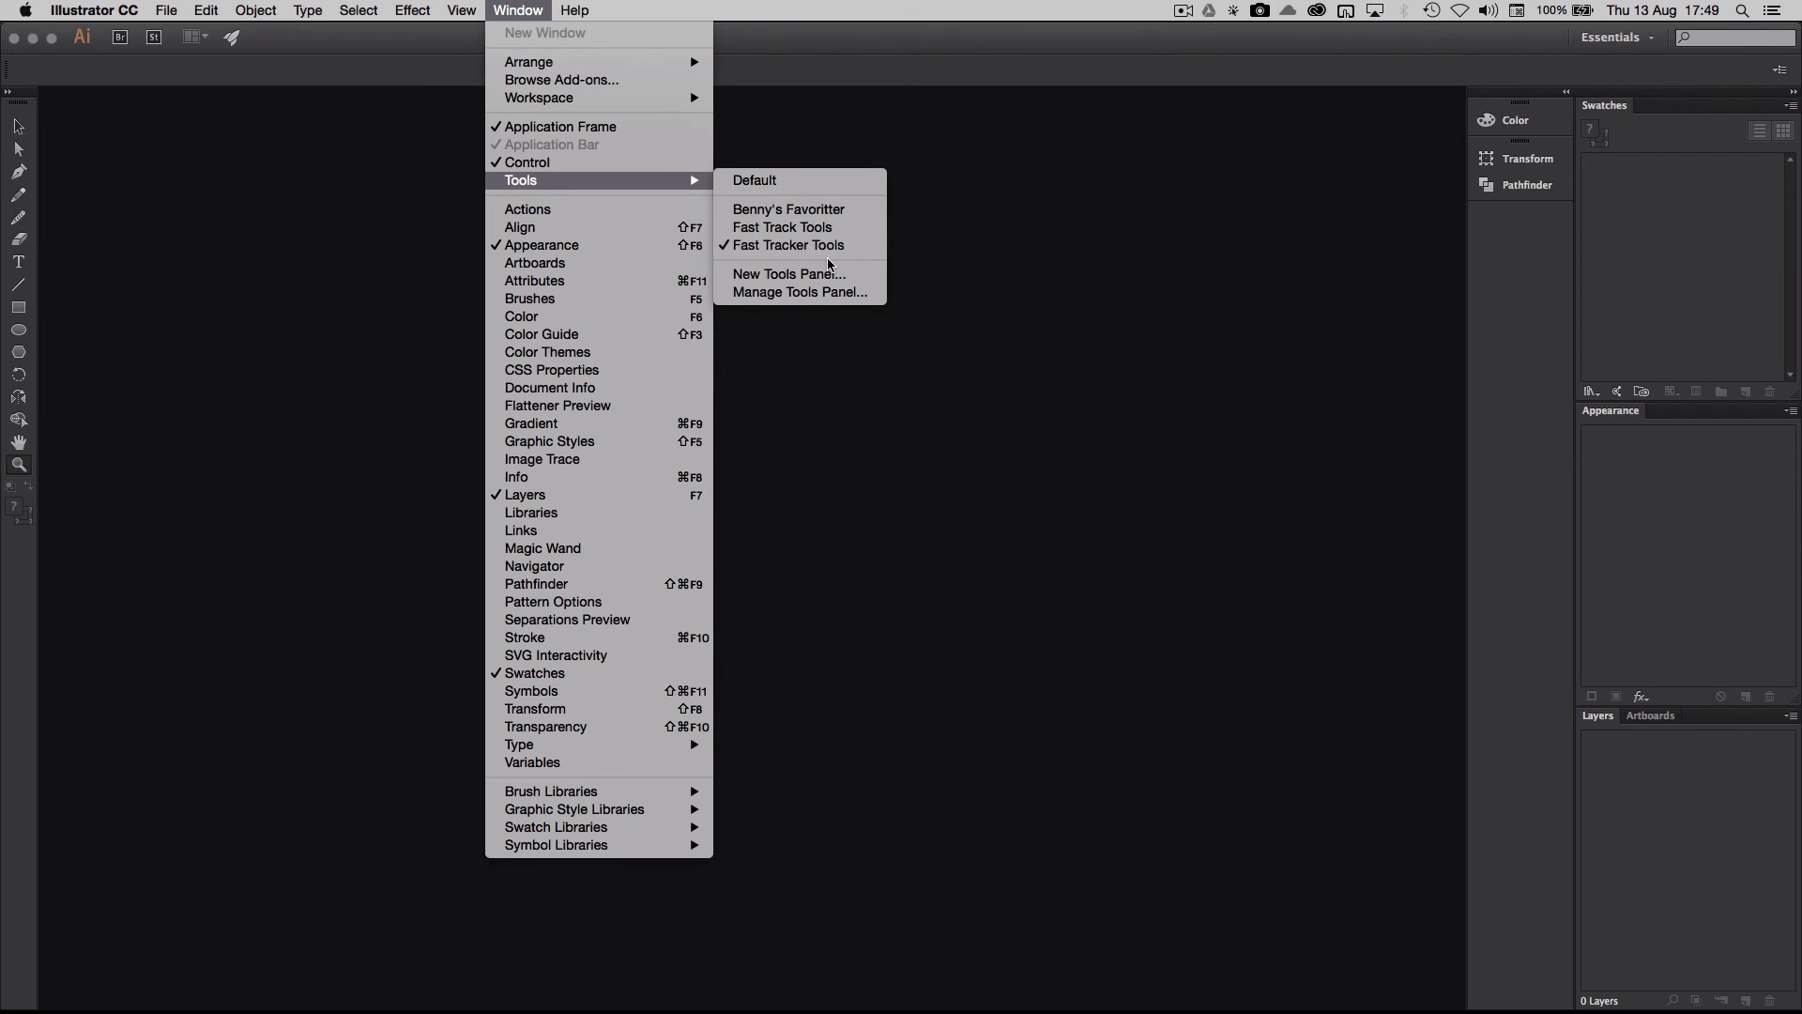
{"action": "left_click", "coordinate": [1185, 158]}
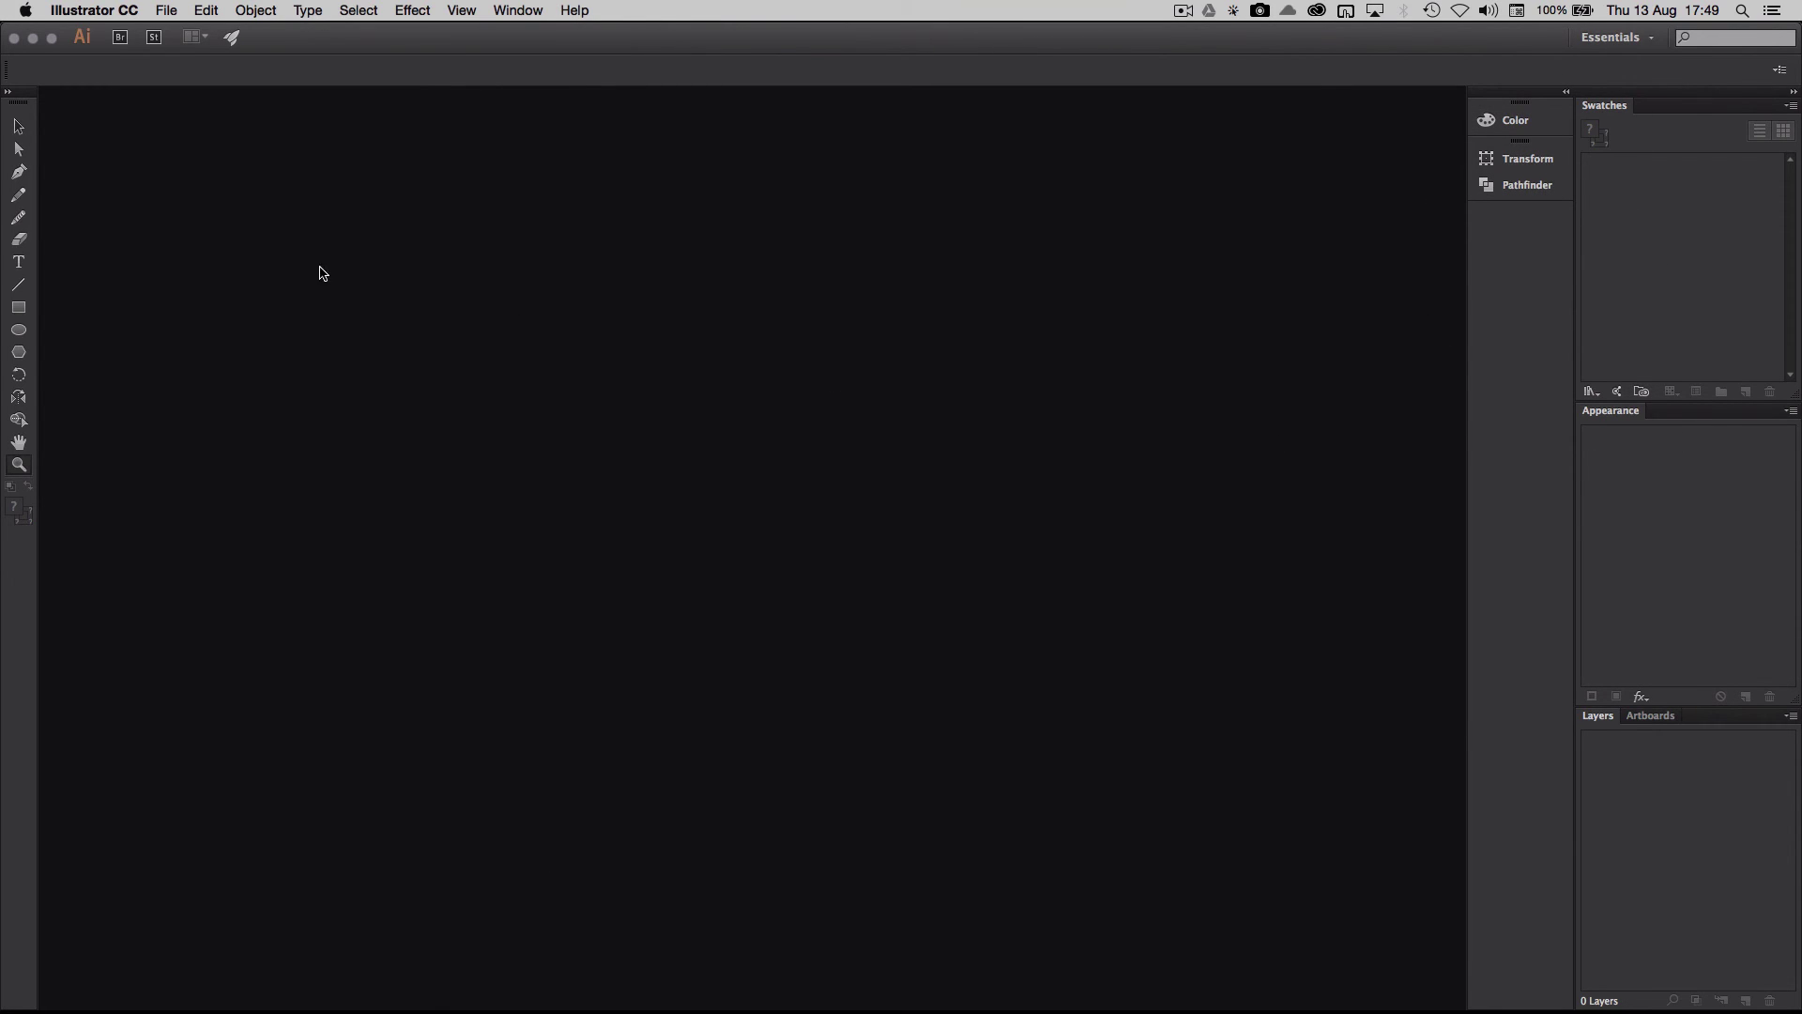
Create a New Workspace from the workspace switcher named 'Fast Track'
{"action": "left_click", "coordinate": [1652, 38]}
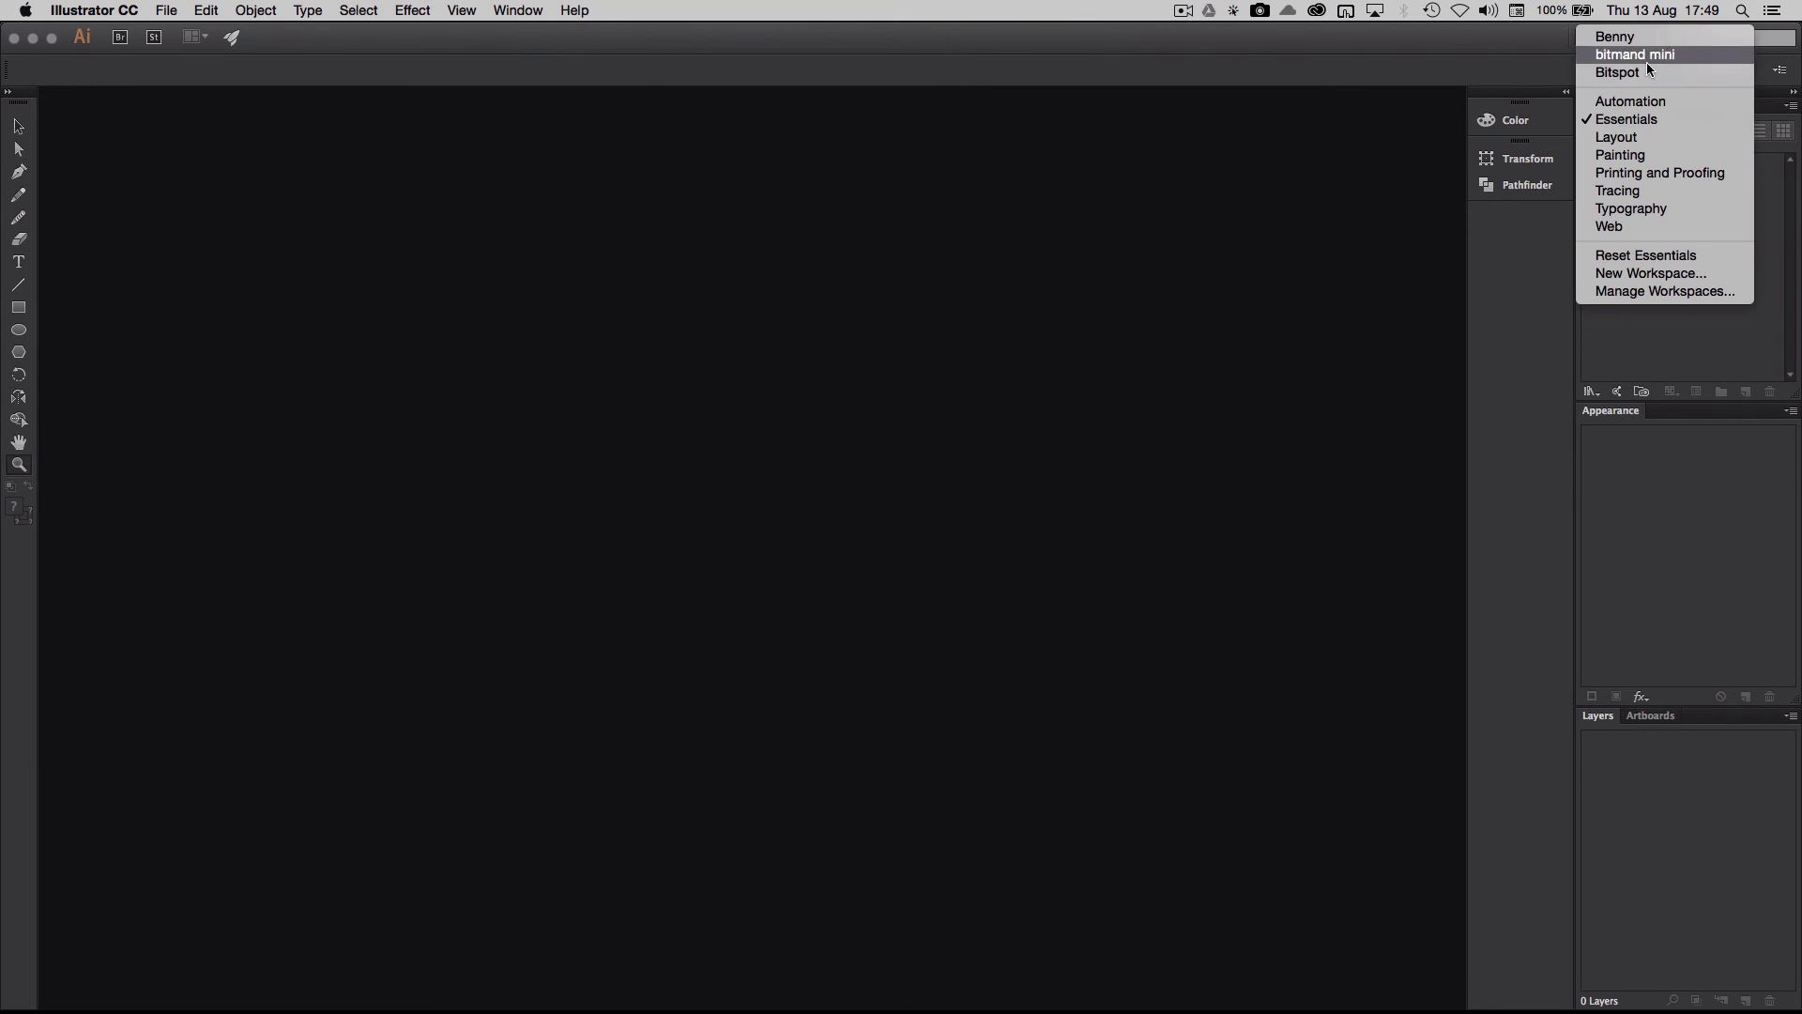
{"action": "left_click", "coordinate": [1643, 273]}
{"action": "type", "text": "Fast Track"}
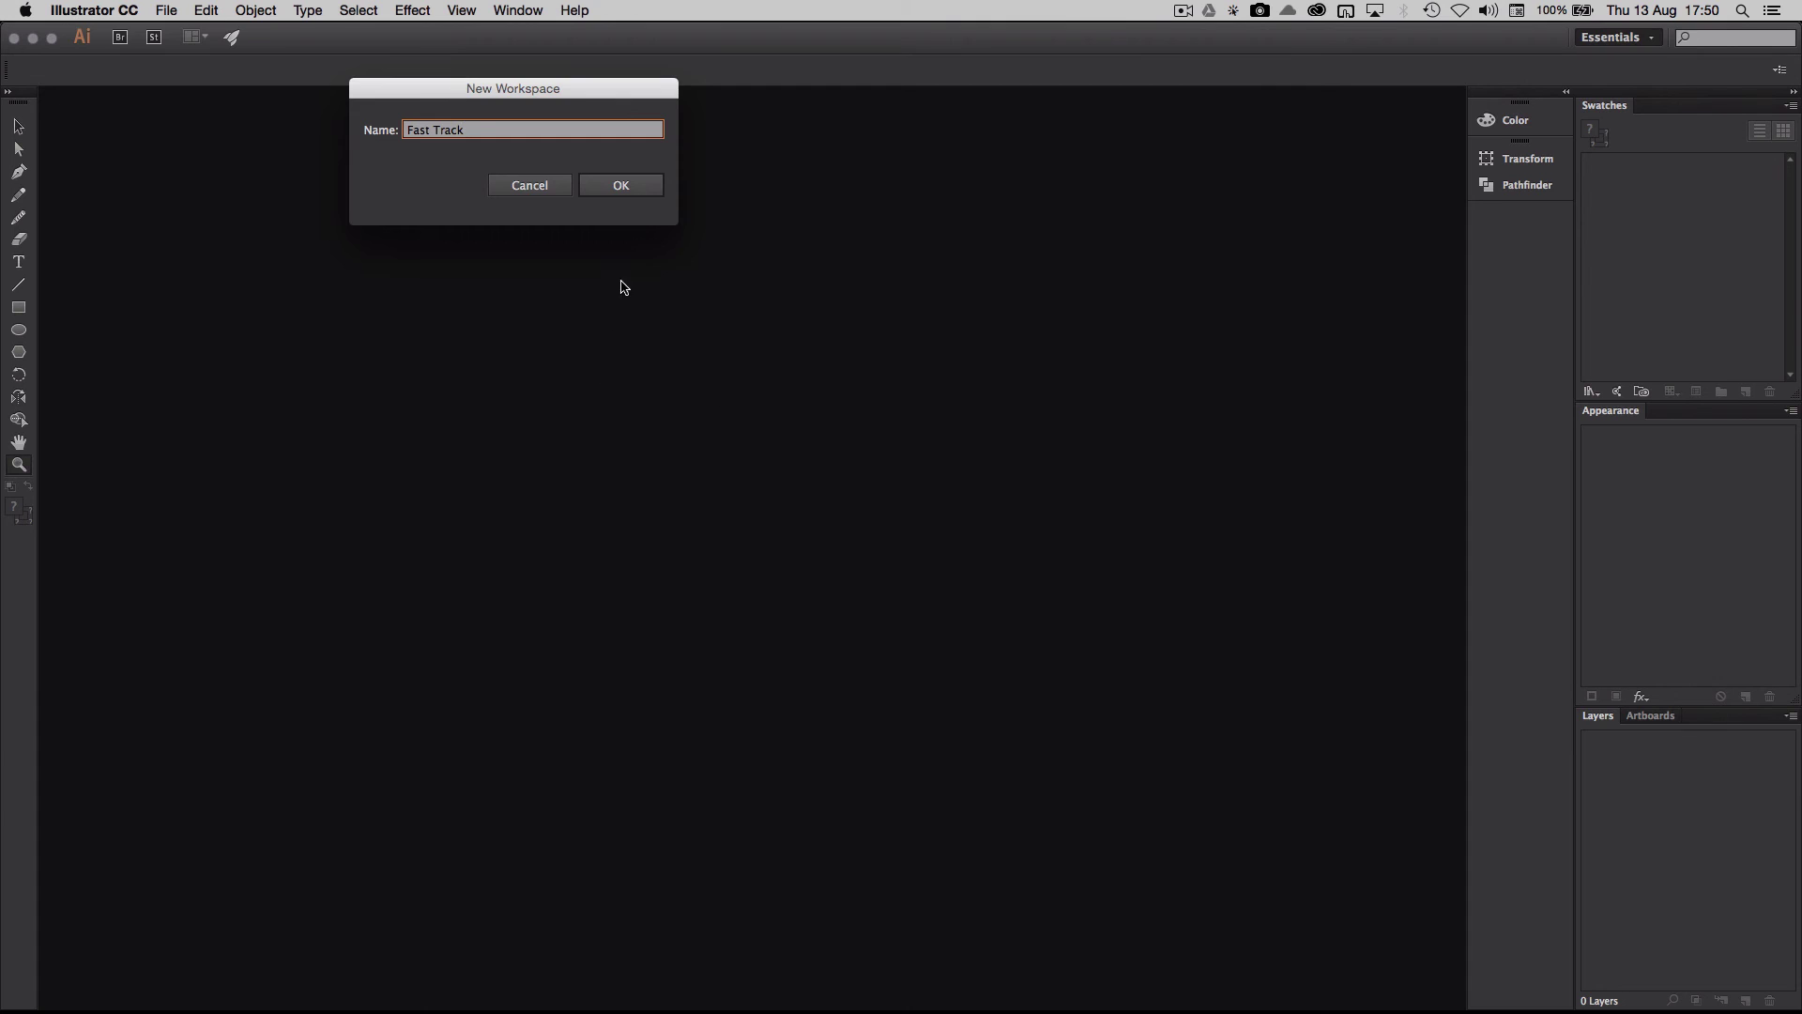
{"action": "left_click", "coordinate": [621, 185]}
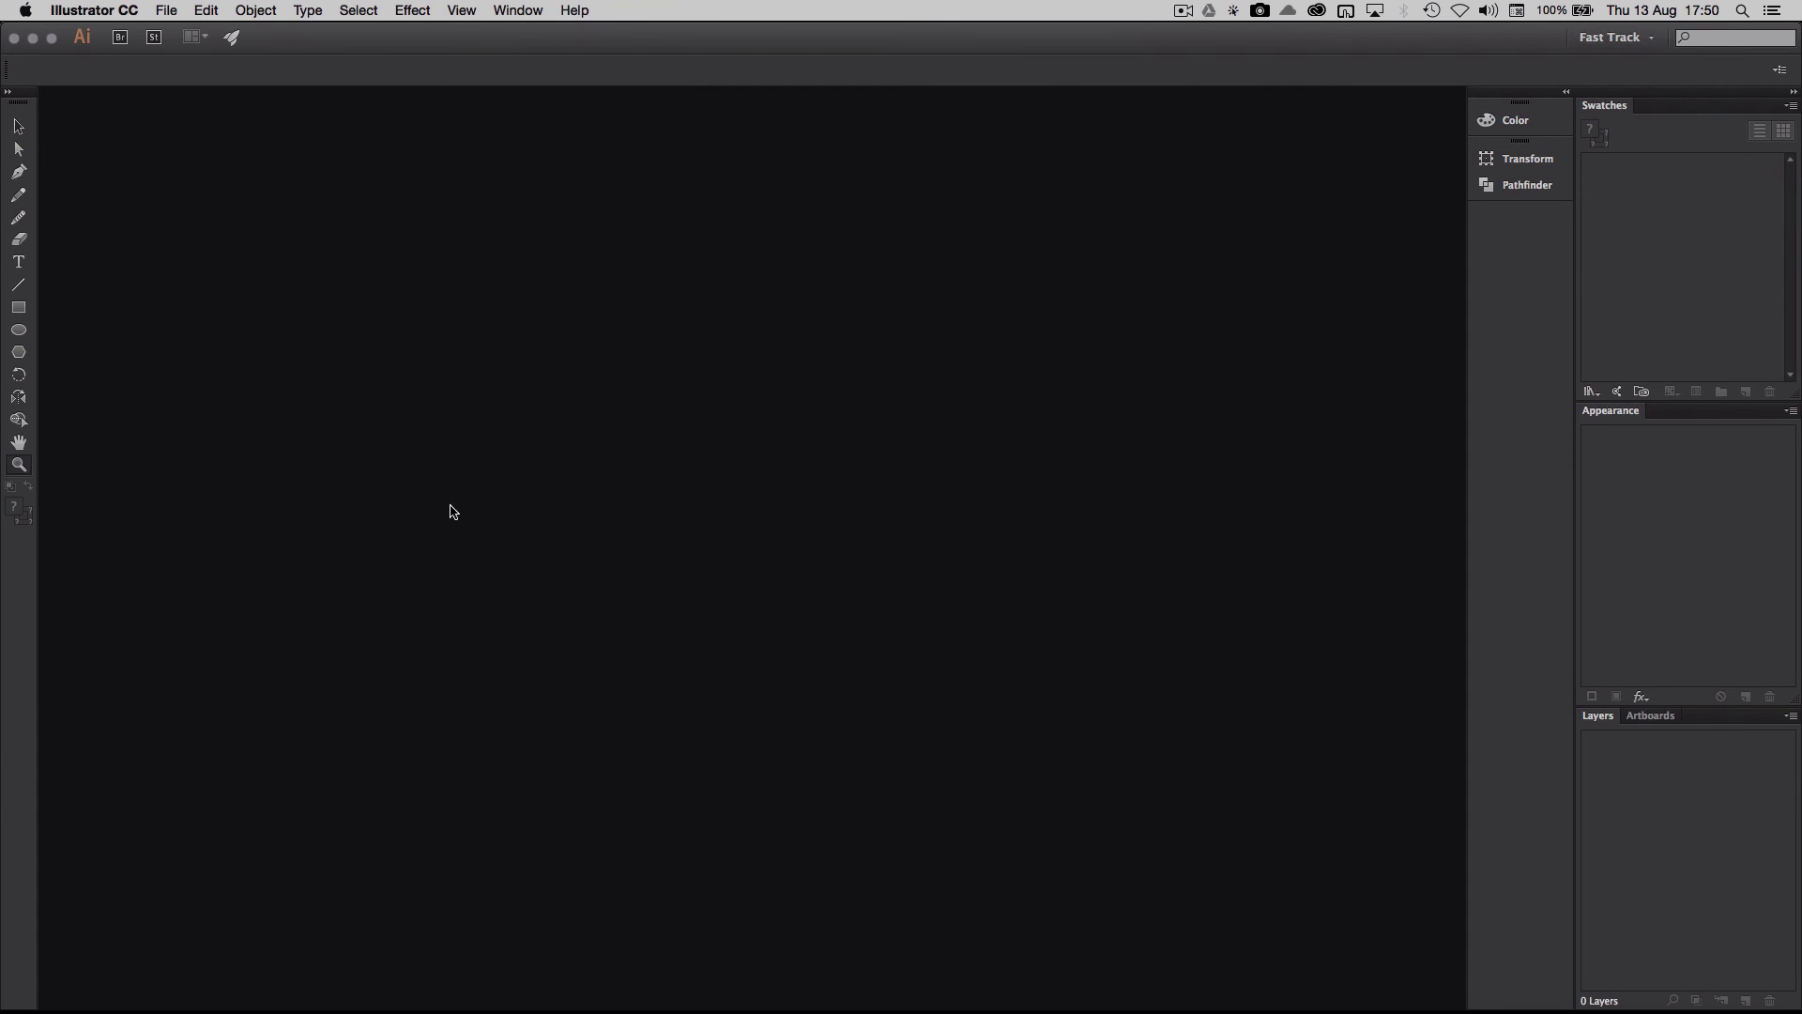
{"action": "left_click", "coordinate": [1633, 44]}
{"action": "left_click", "coordinate": [1510, 325]}
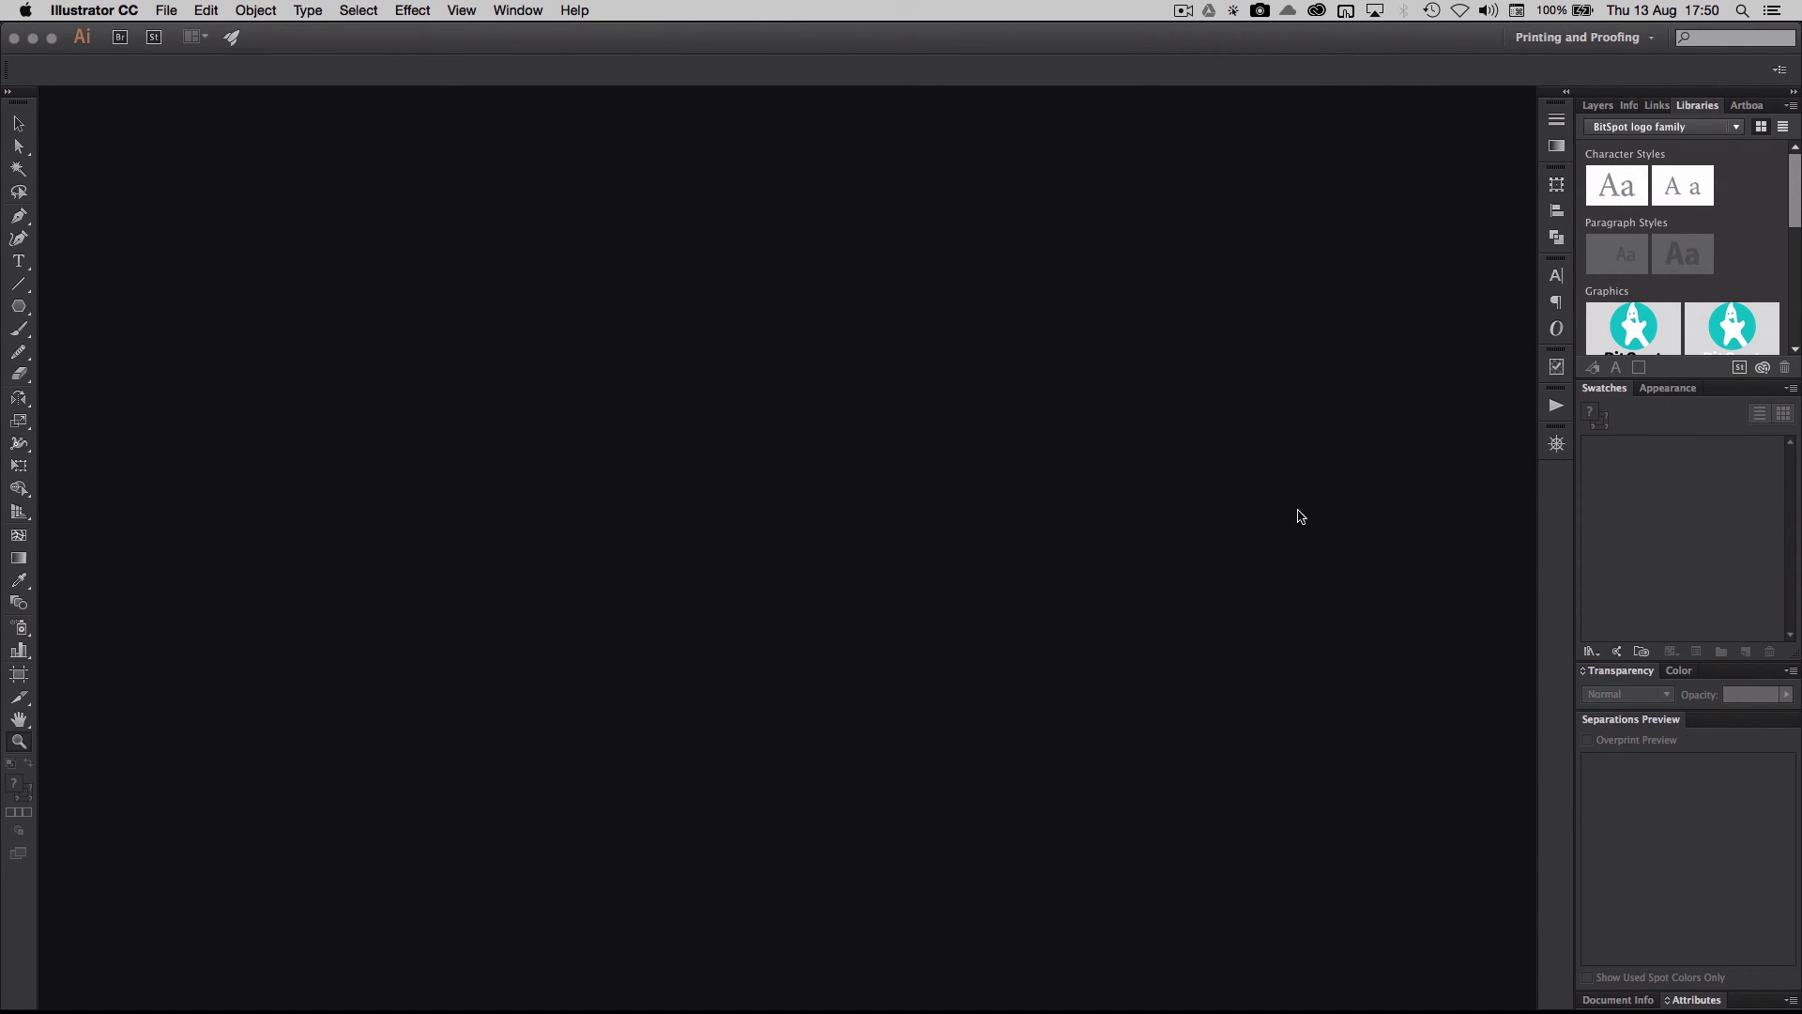
{"action": "left_click", "coordinate": [1586, 37]}
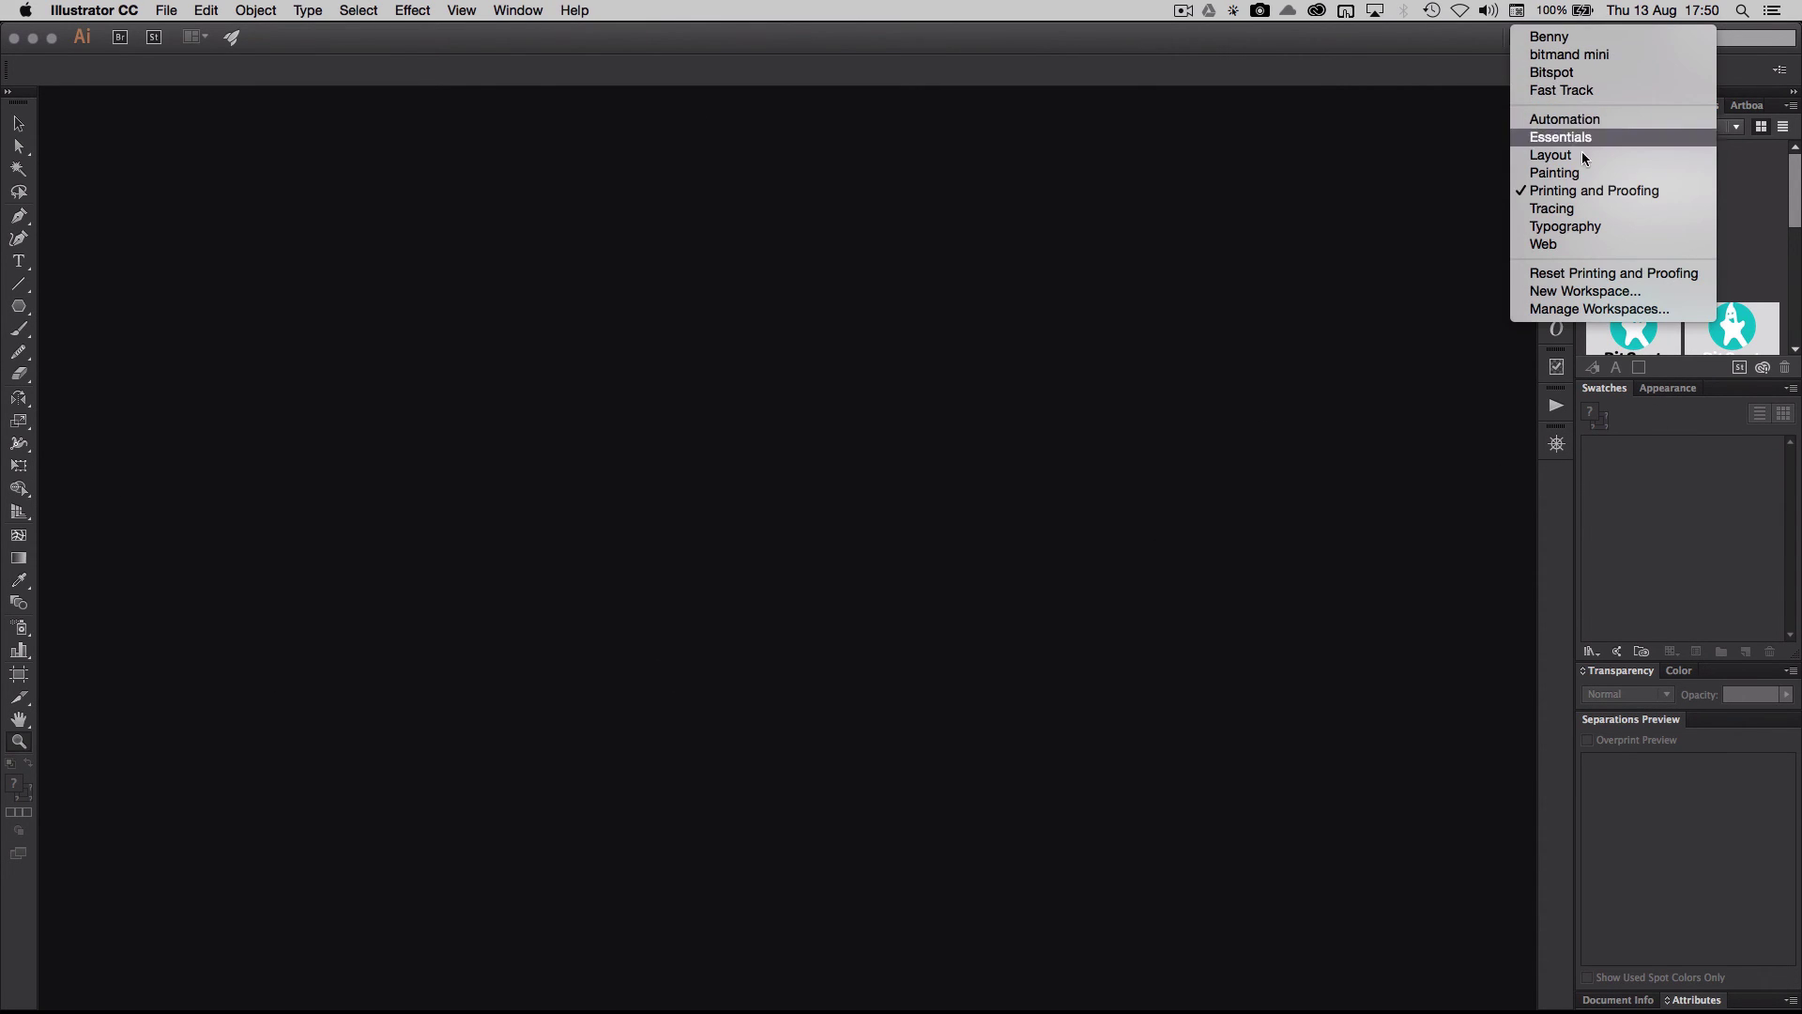
{"action": "left_click", "coordinate": [1487, 338]}
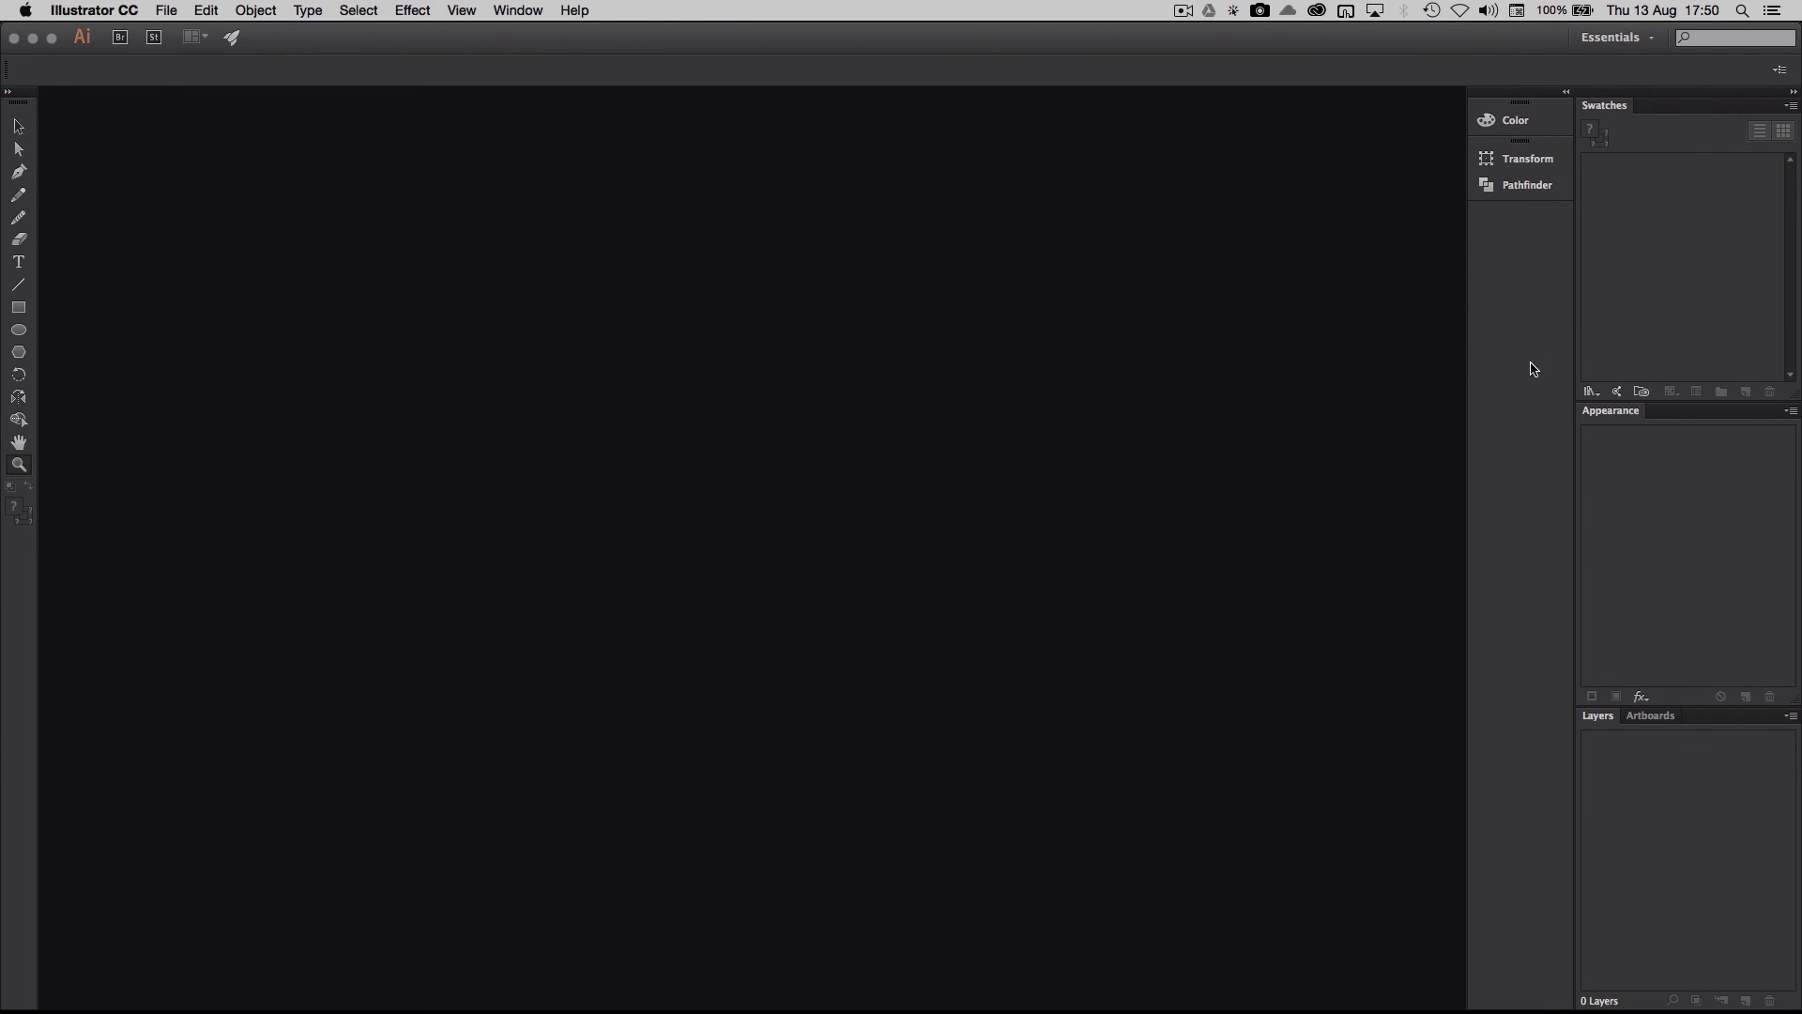
{"action": "left_click", "coordinate": [1643, 38]}
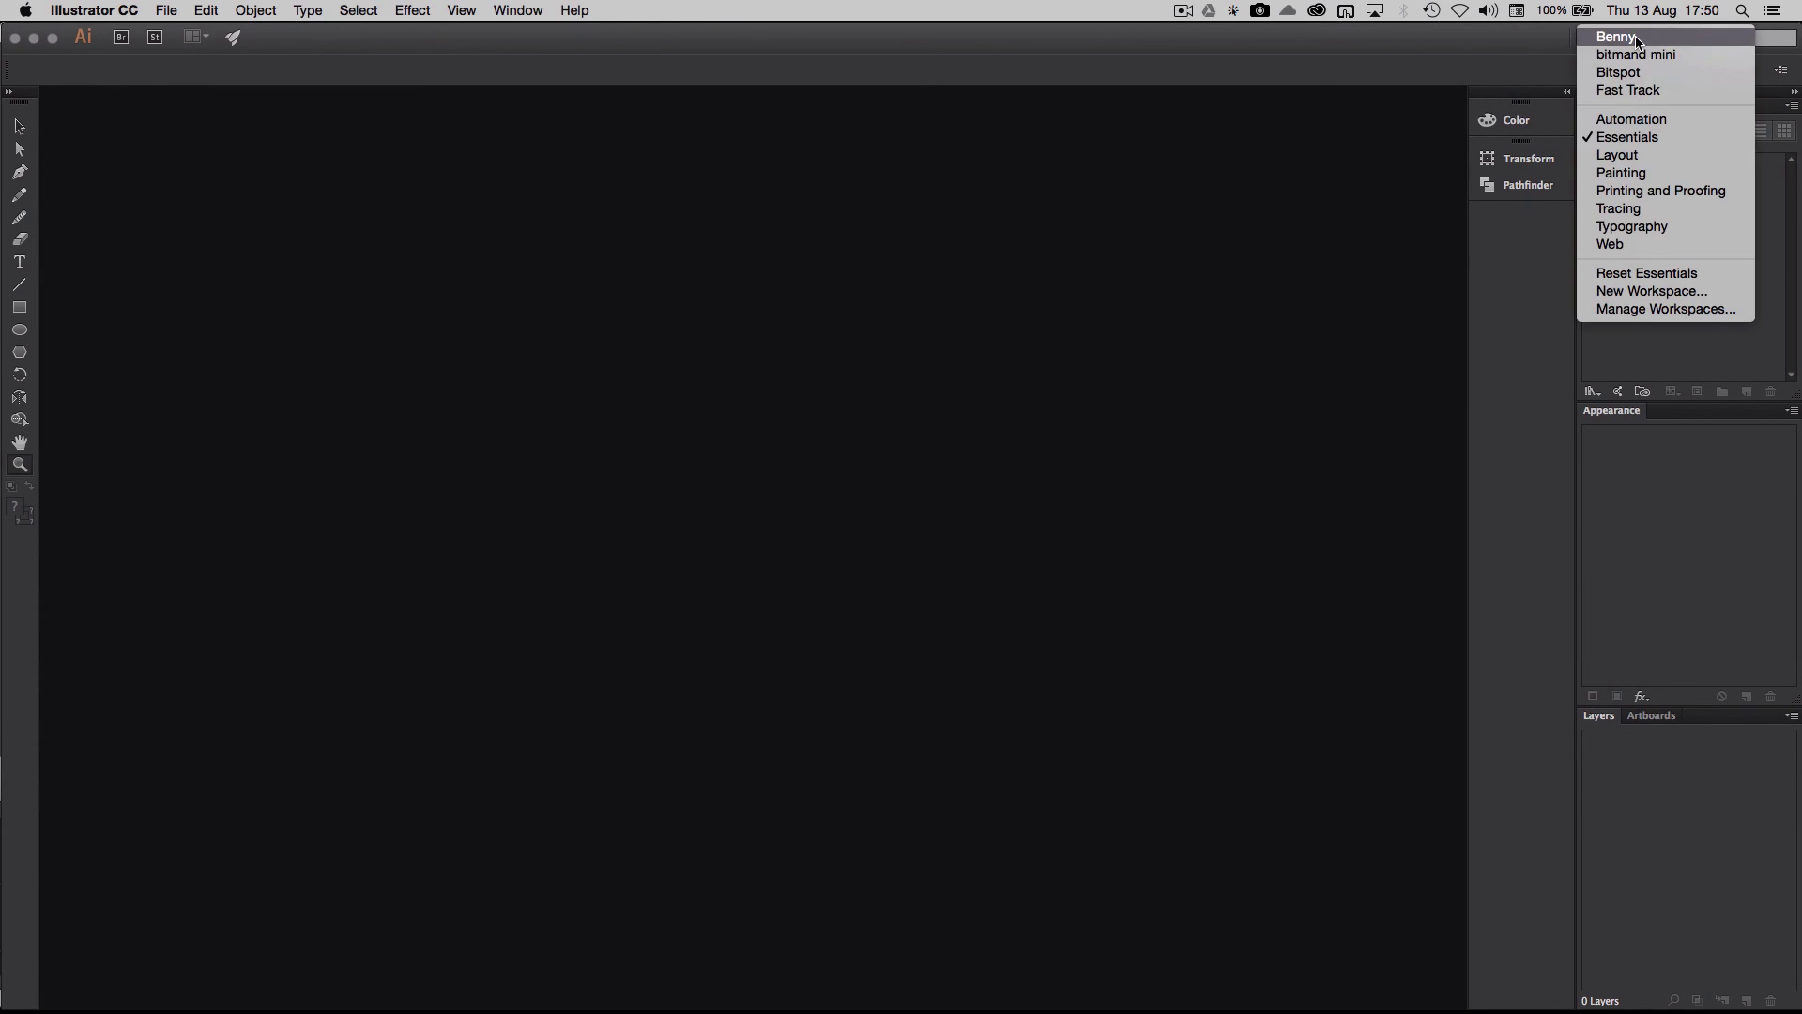
{"action": "left_click", "coordinate": [1654, 274]}
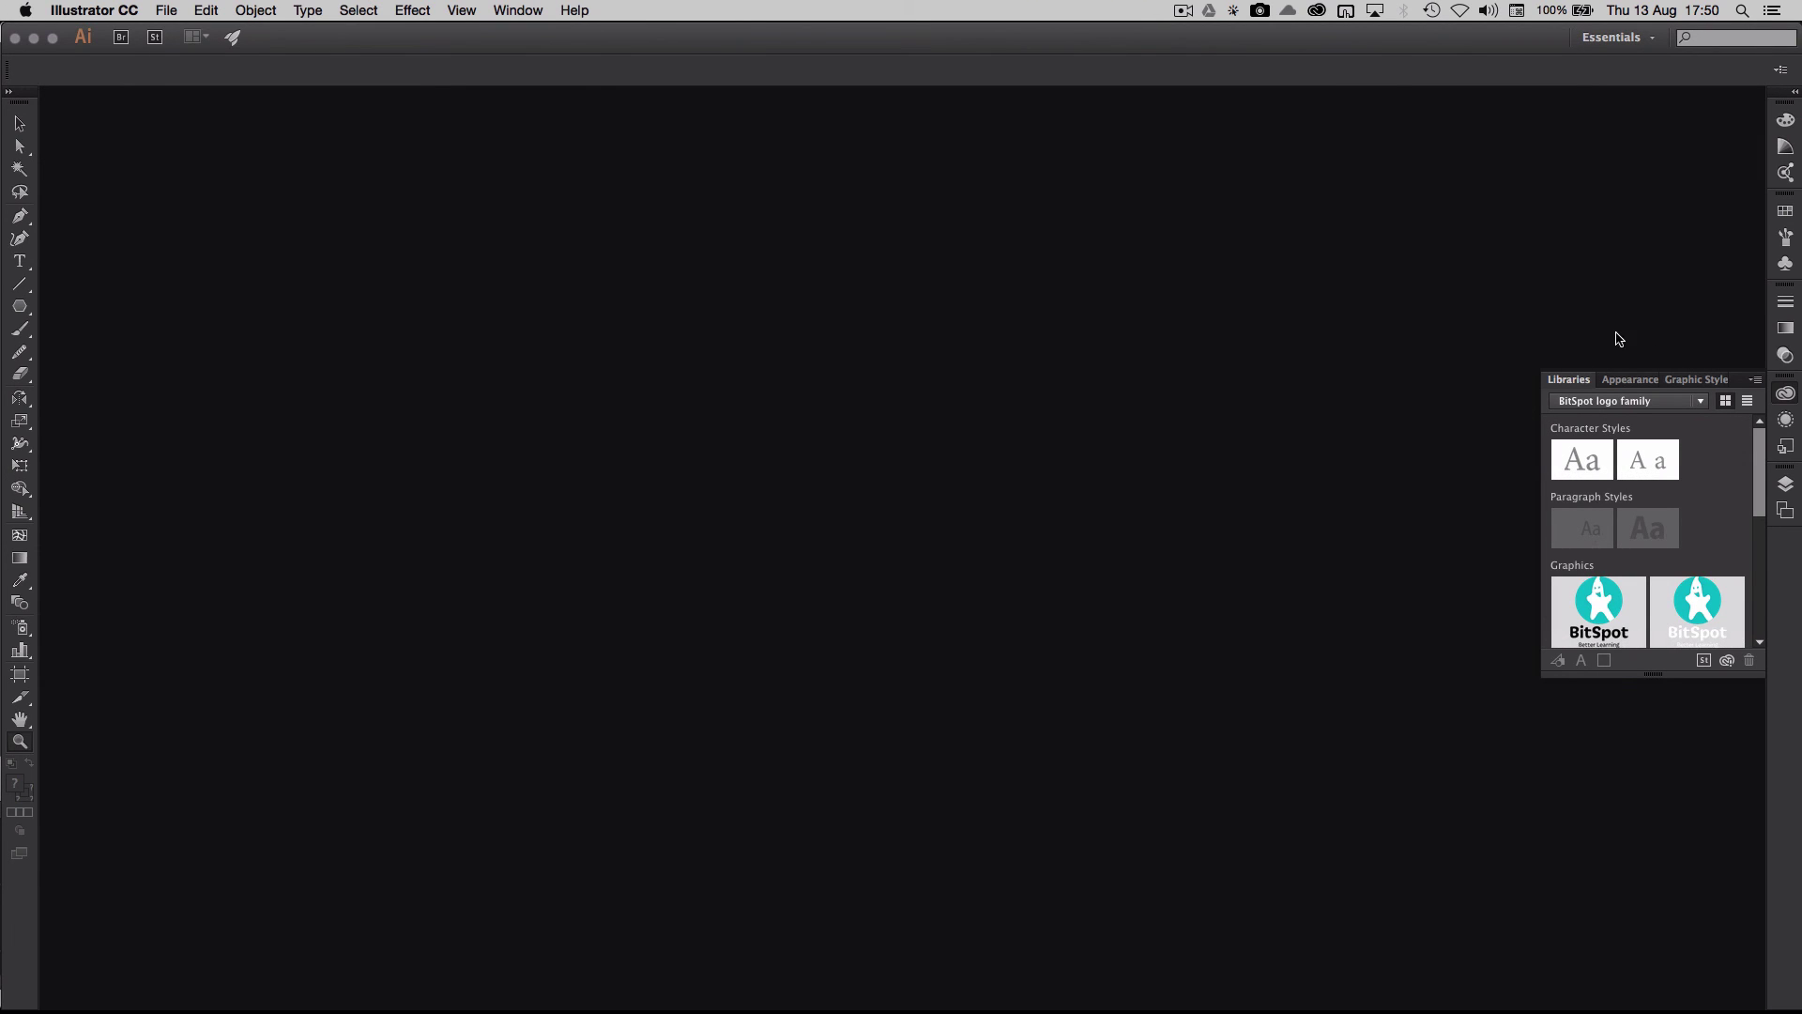
{"action": "left_click", "coordinate": [1629, 37]}
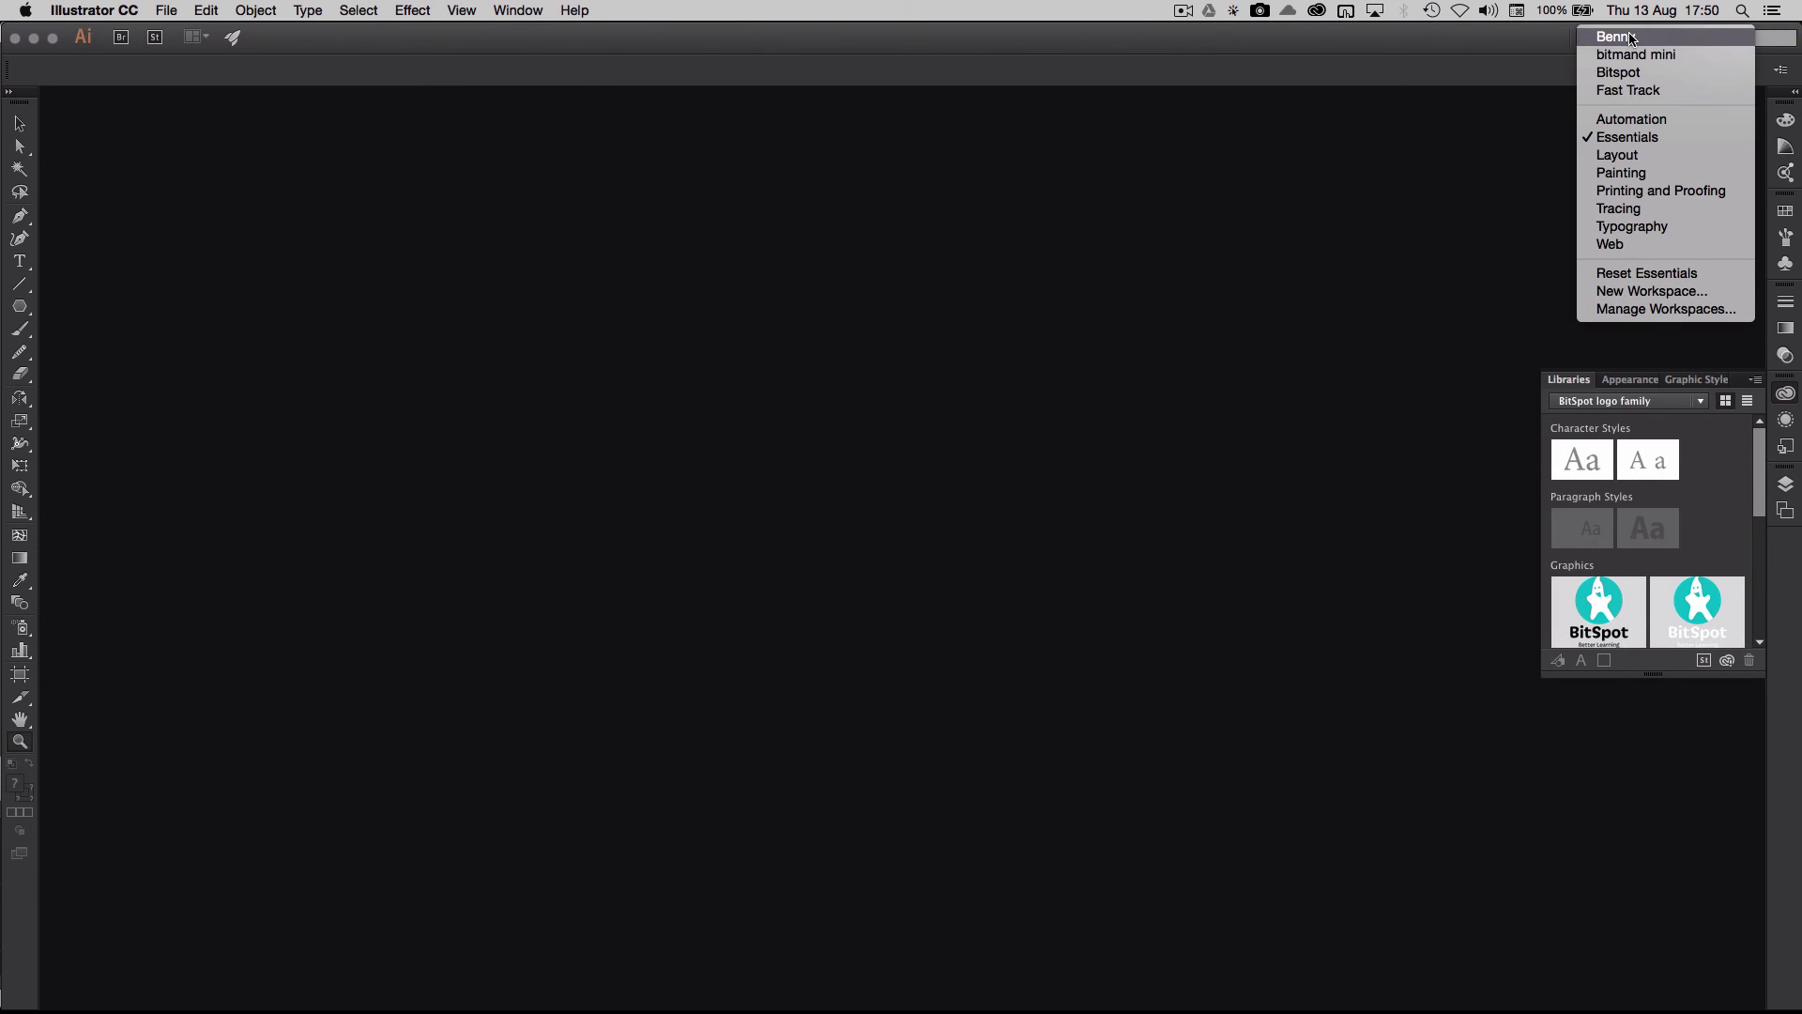
{"action": "left_click", "coordinate": [1629, 92]}
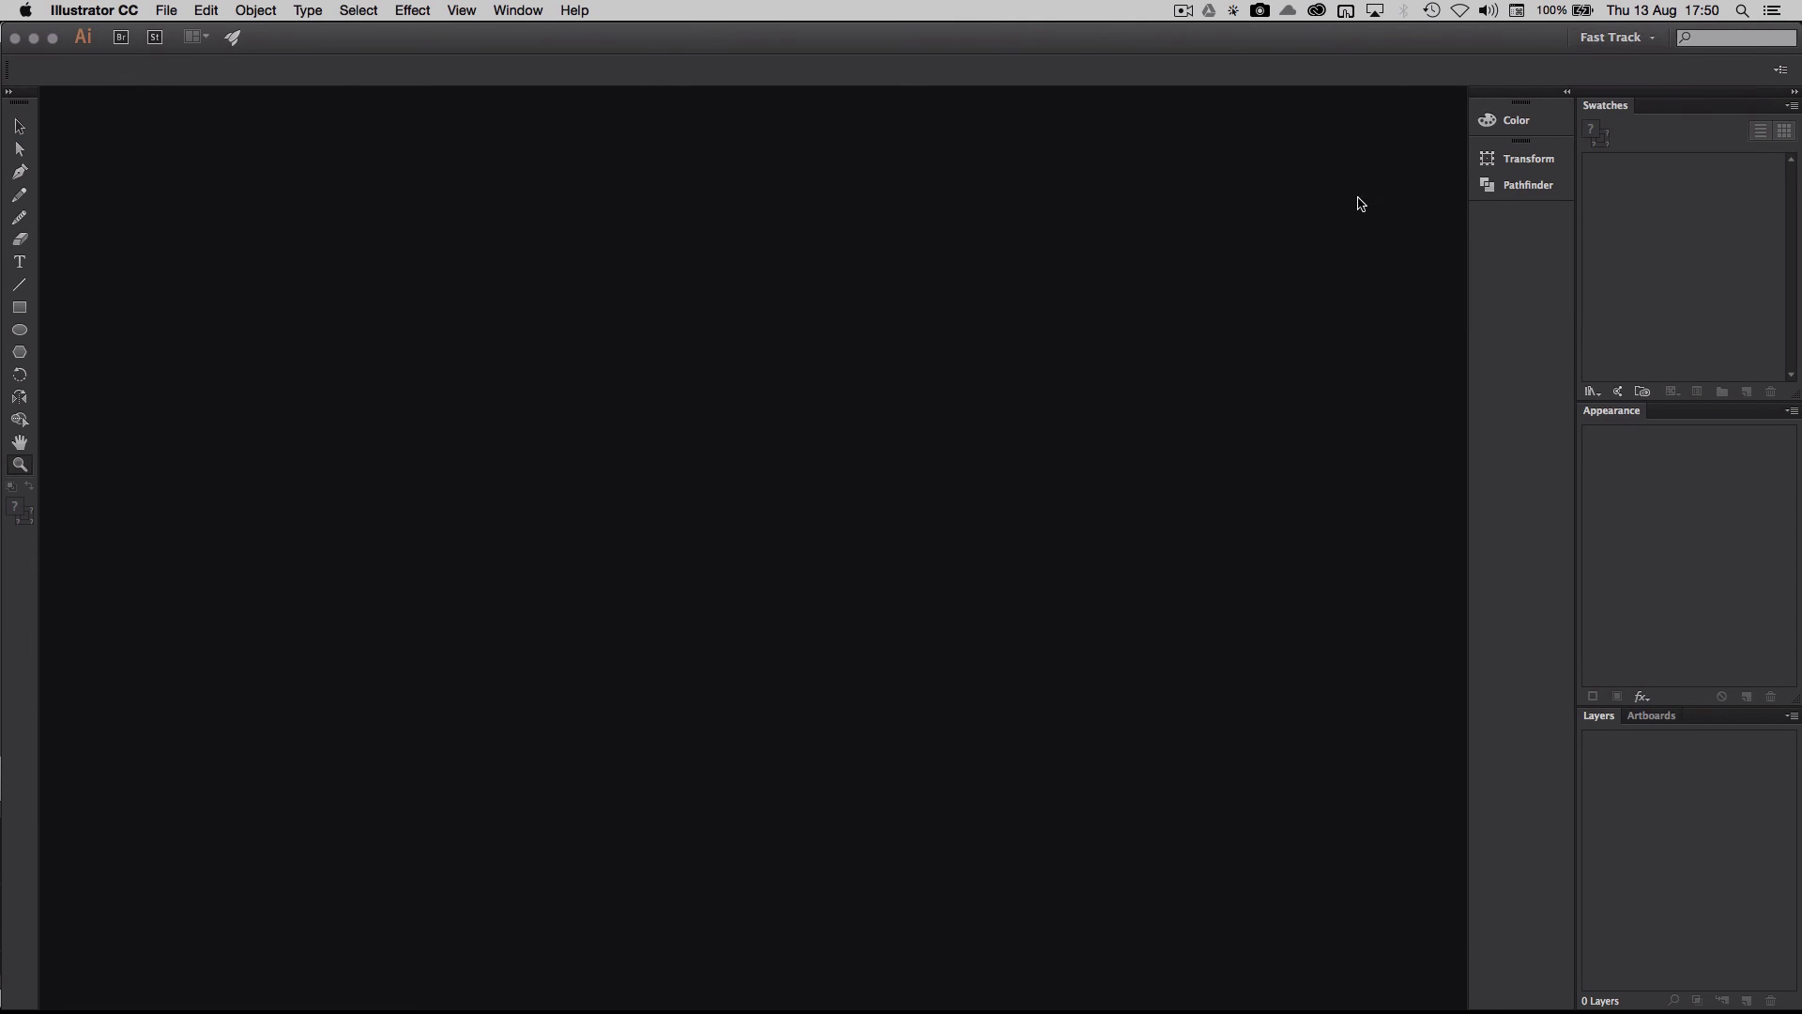
{"action": "left_click", "coordinate": [1634, 37]}
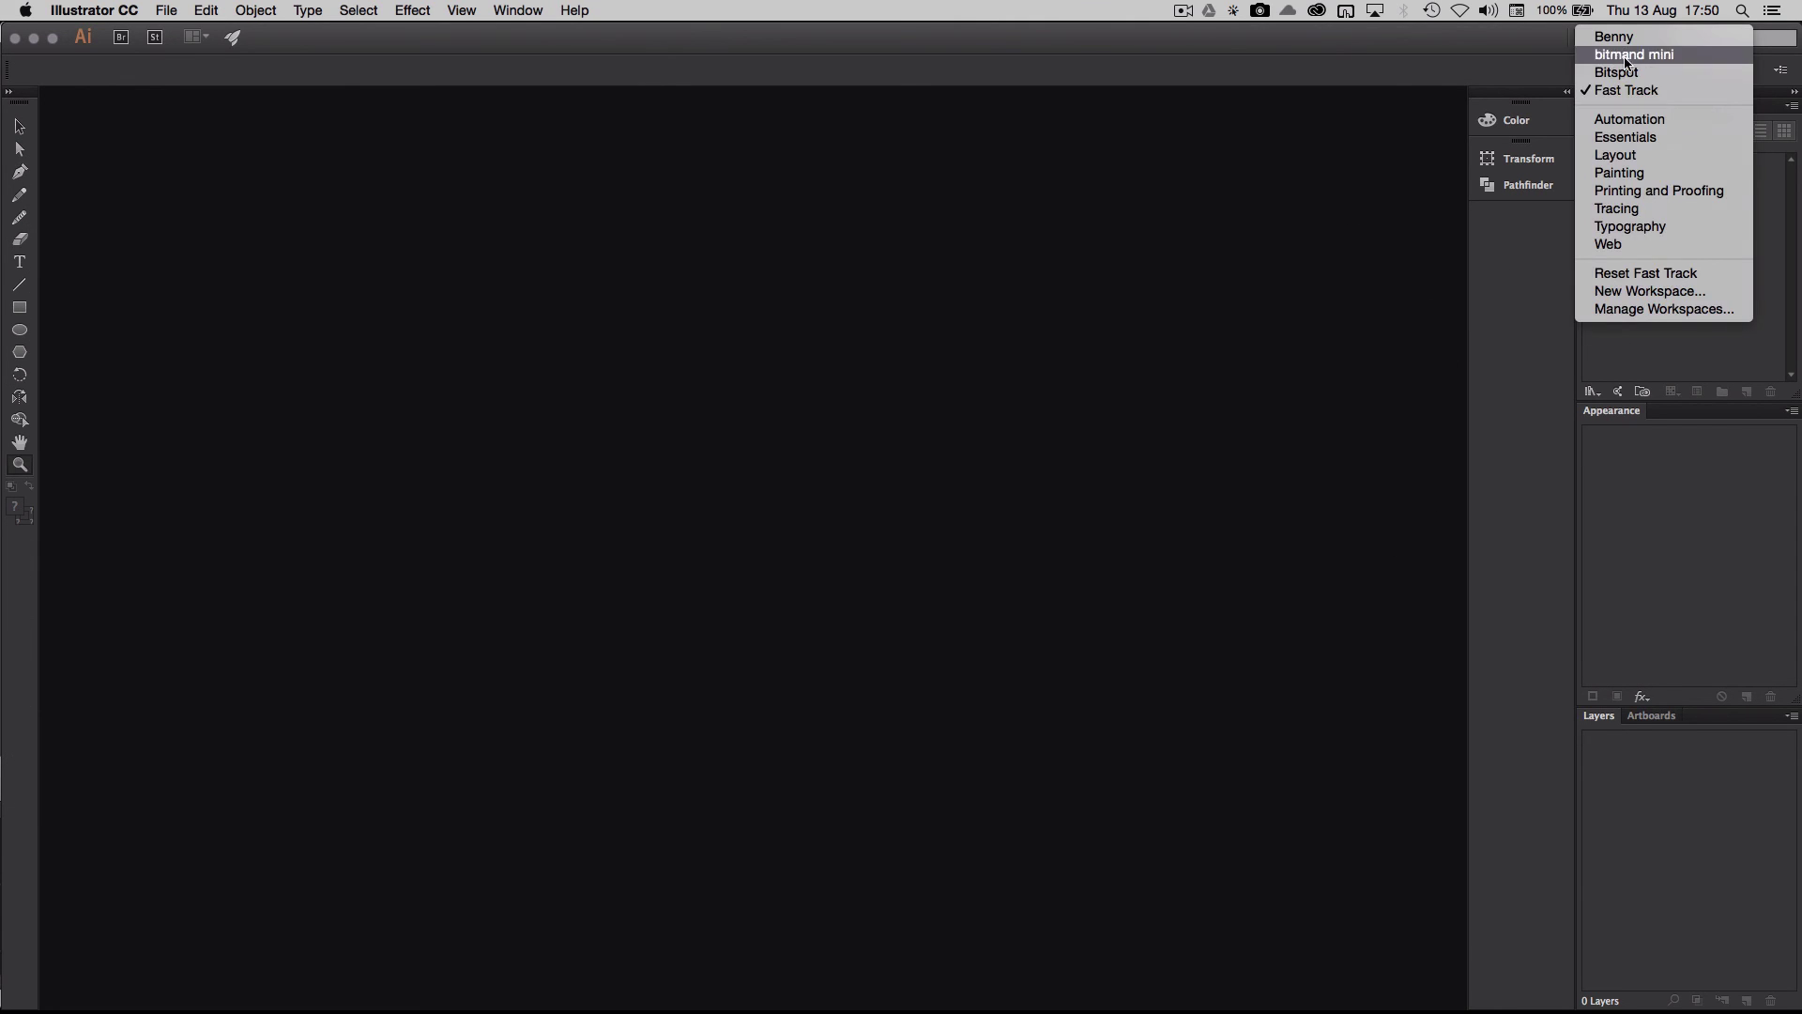
{"action": "left_click", "coordinate": [1602, 299]}
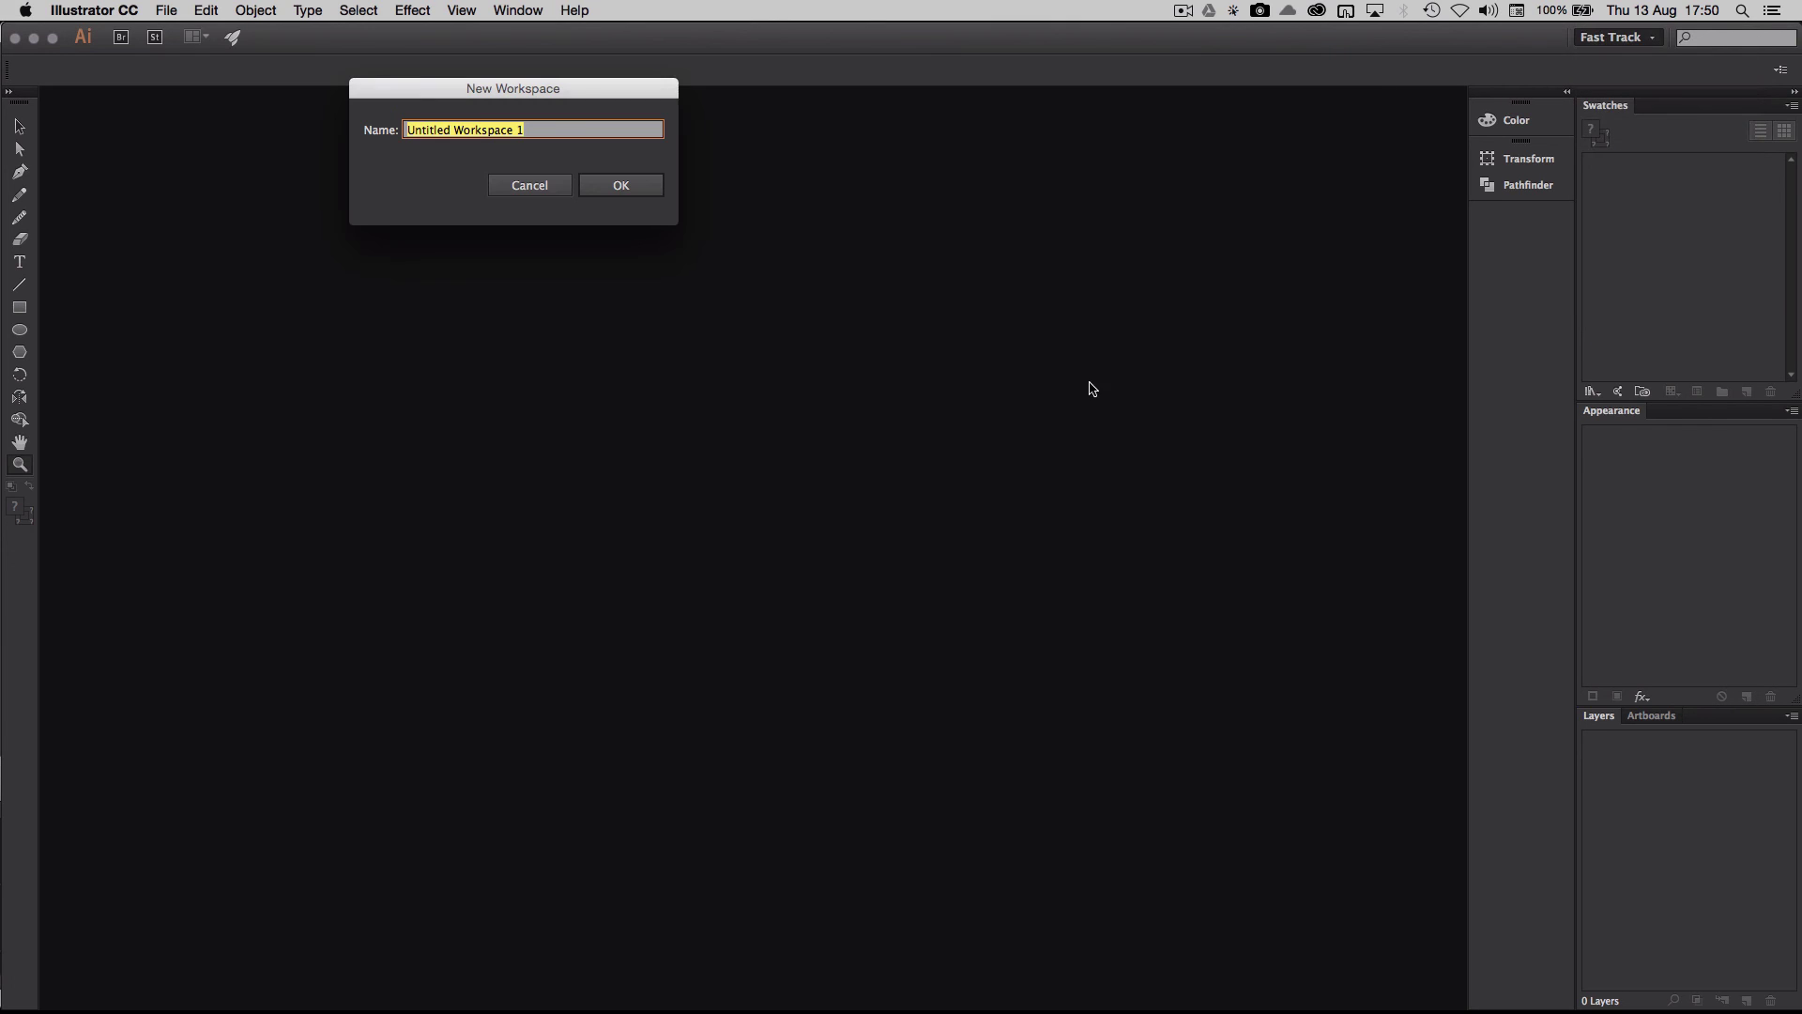
{"action": "left_click", "coordinate": [530, 185]}
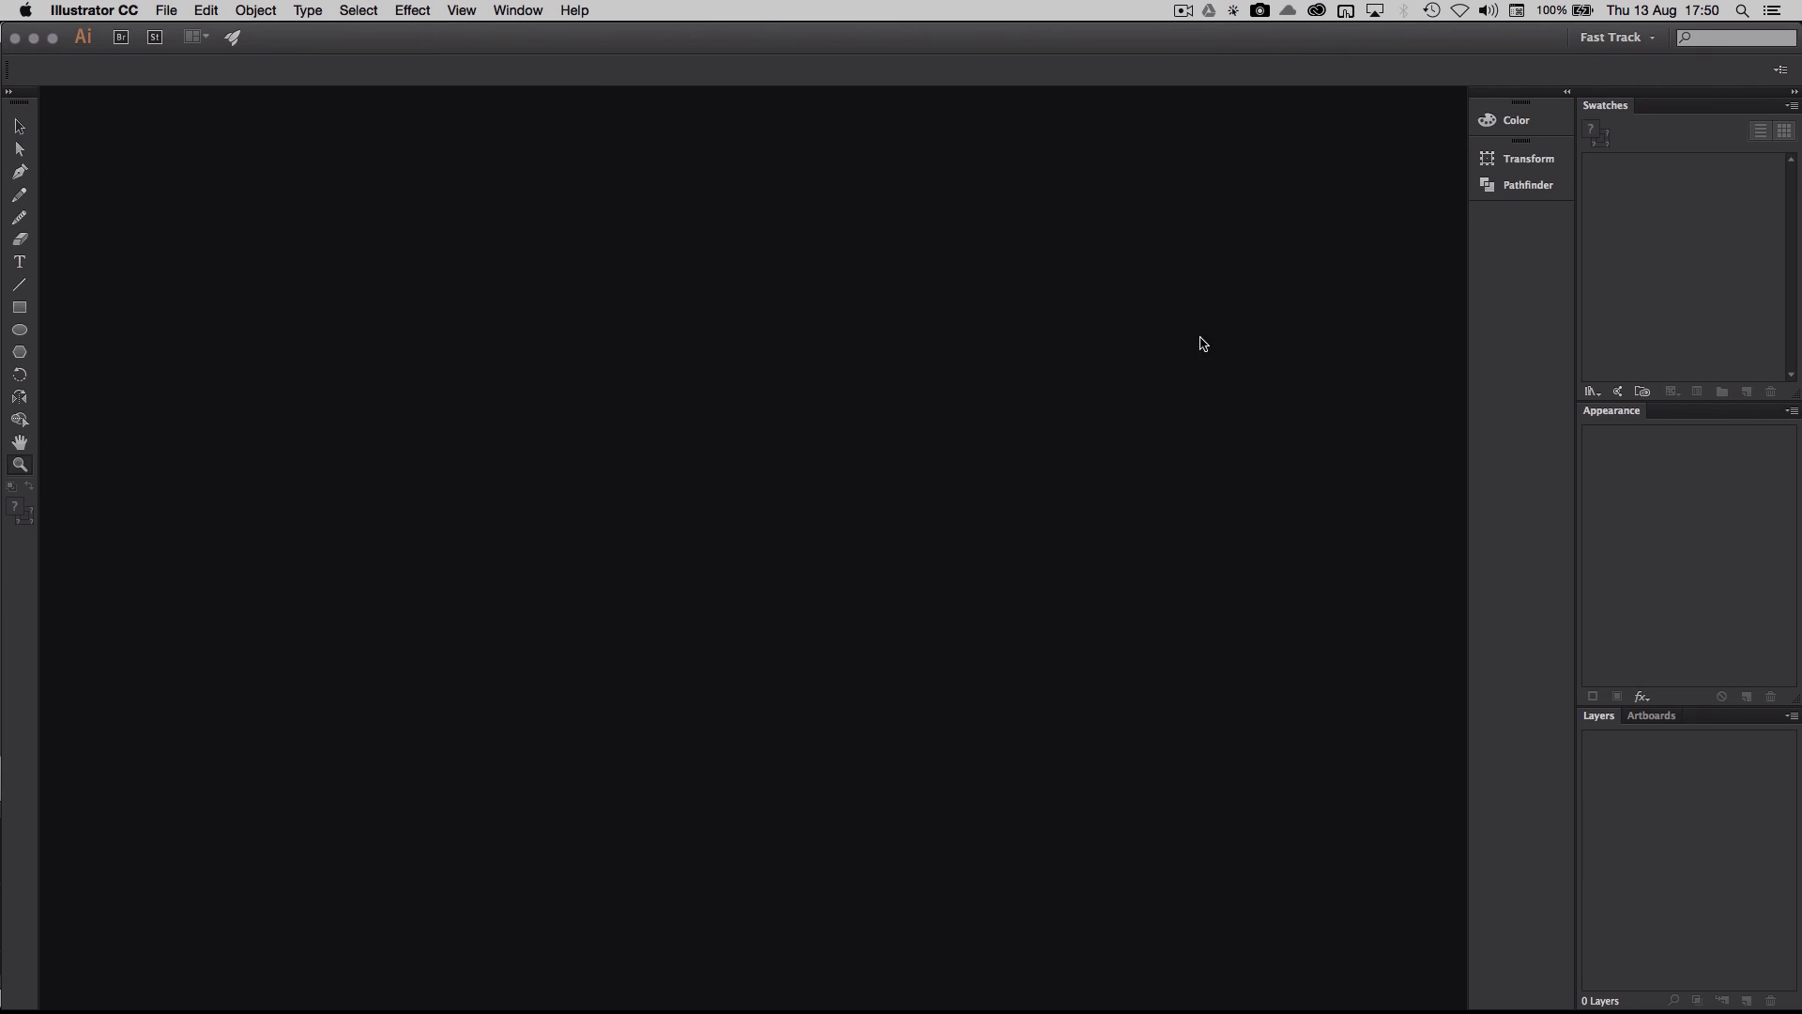
{"action": "left_click_drag", "start_coordinate": [1517, 120], "coordinate": [1296, 225]}
{"action": "left_click_drag", "start_coordinate": [1608, 105], "coordinate": [1627, 376]}
{"action": "left_click_drag", "start_coordinate": [1638, 99], "coordinate": [1544, 324]}
{"action": "left_click_drag", "start_coordinate": [19, 99], "coordinate": [114, 129]}
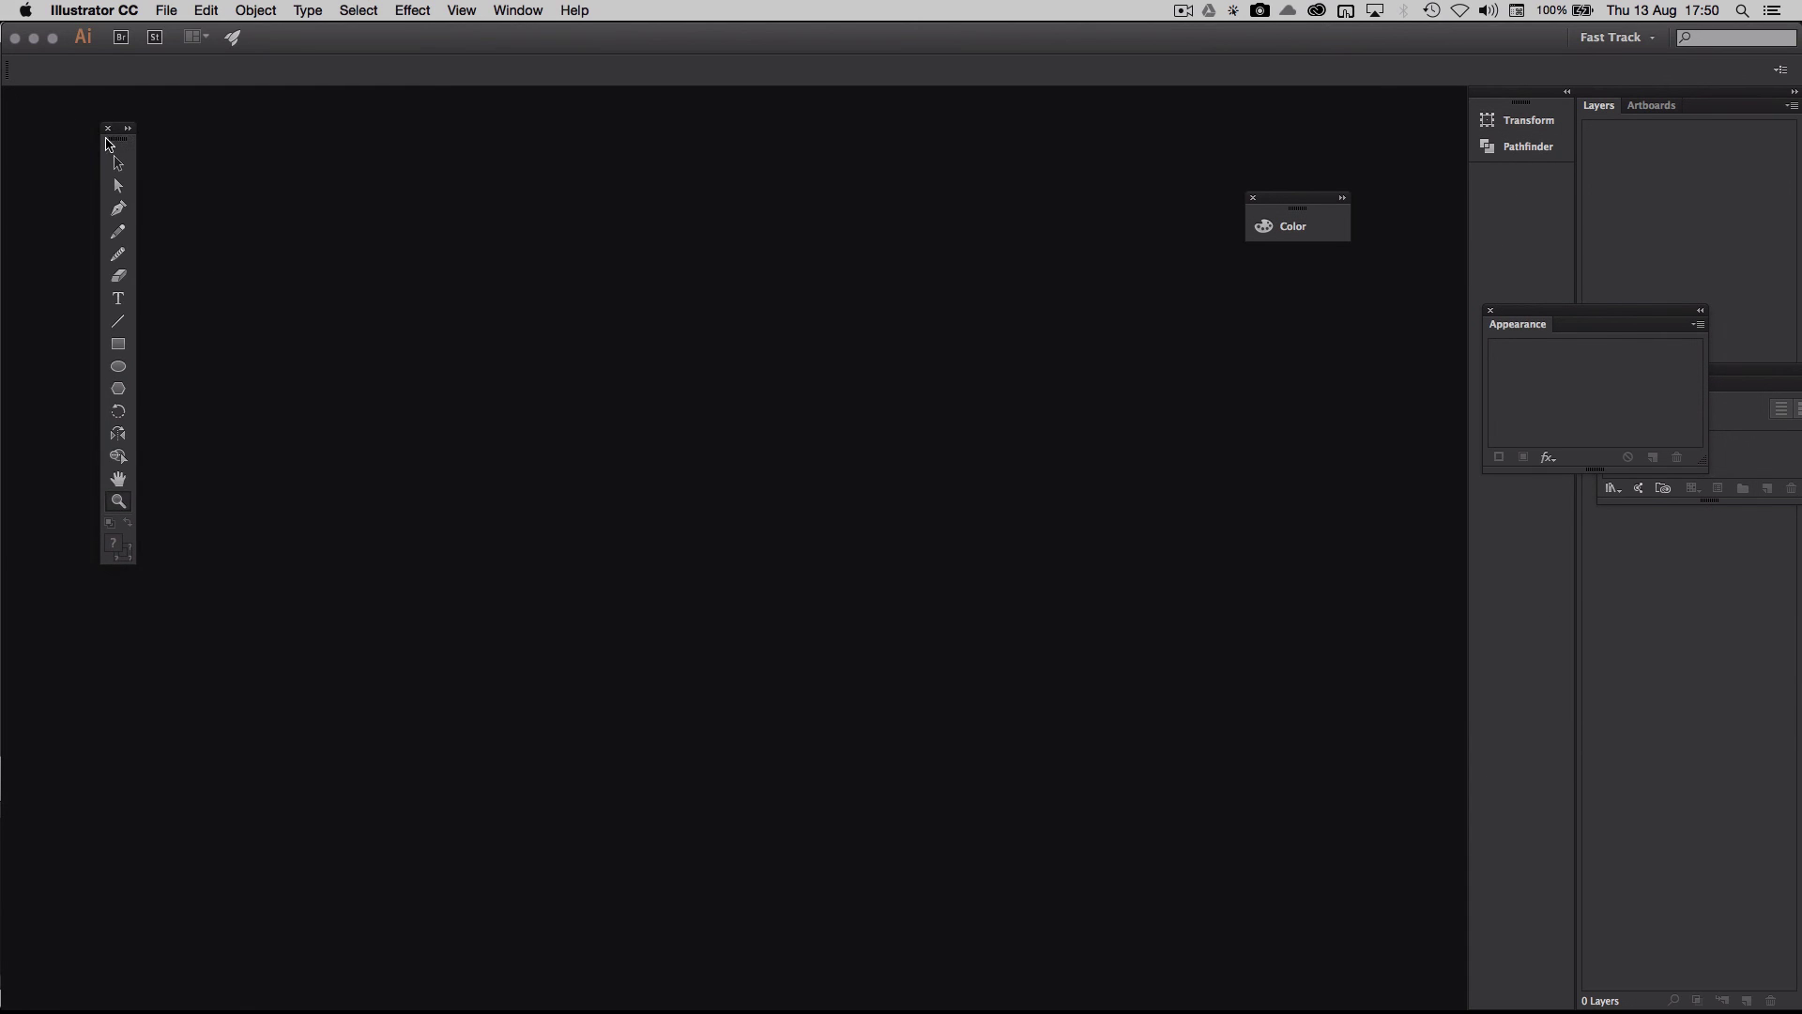
{"action": "left_click", "coordinate": [100, 125]}
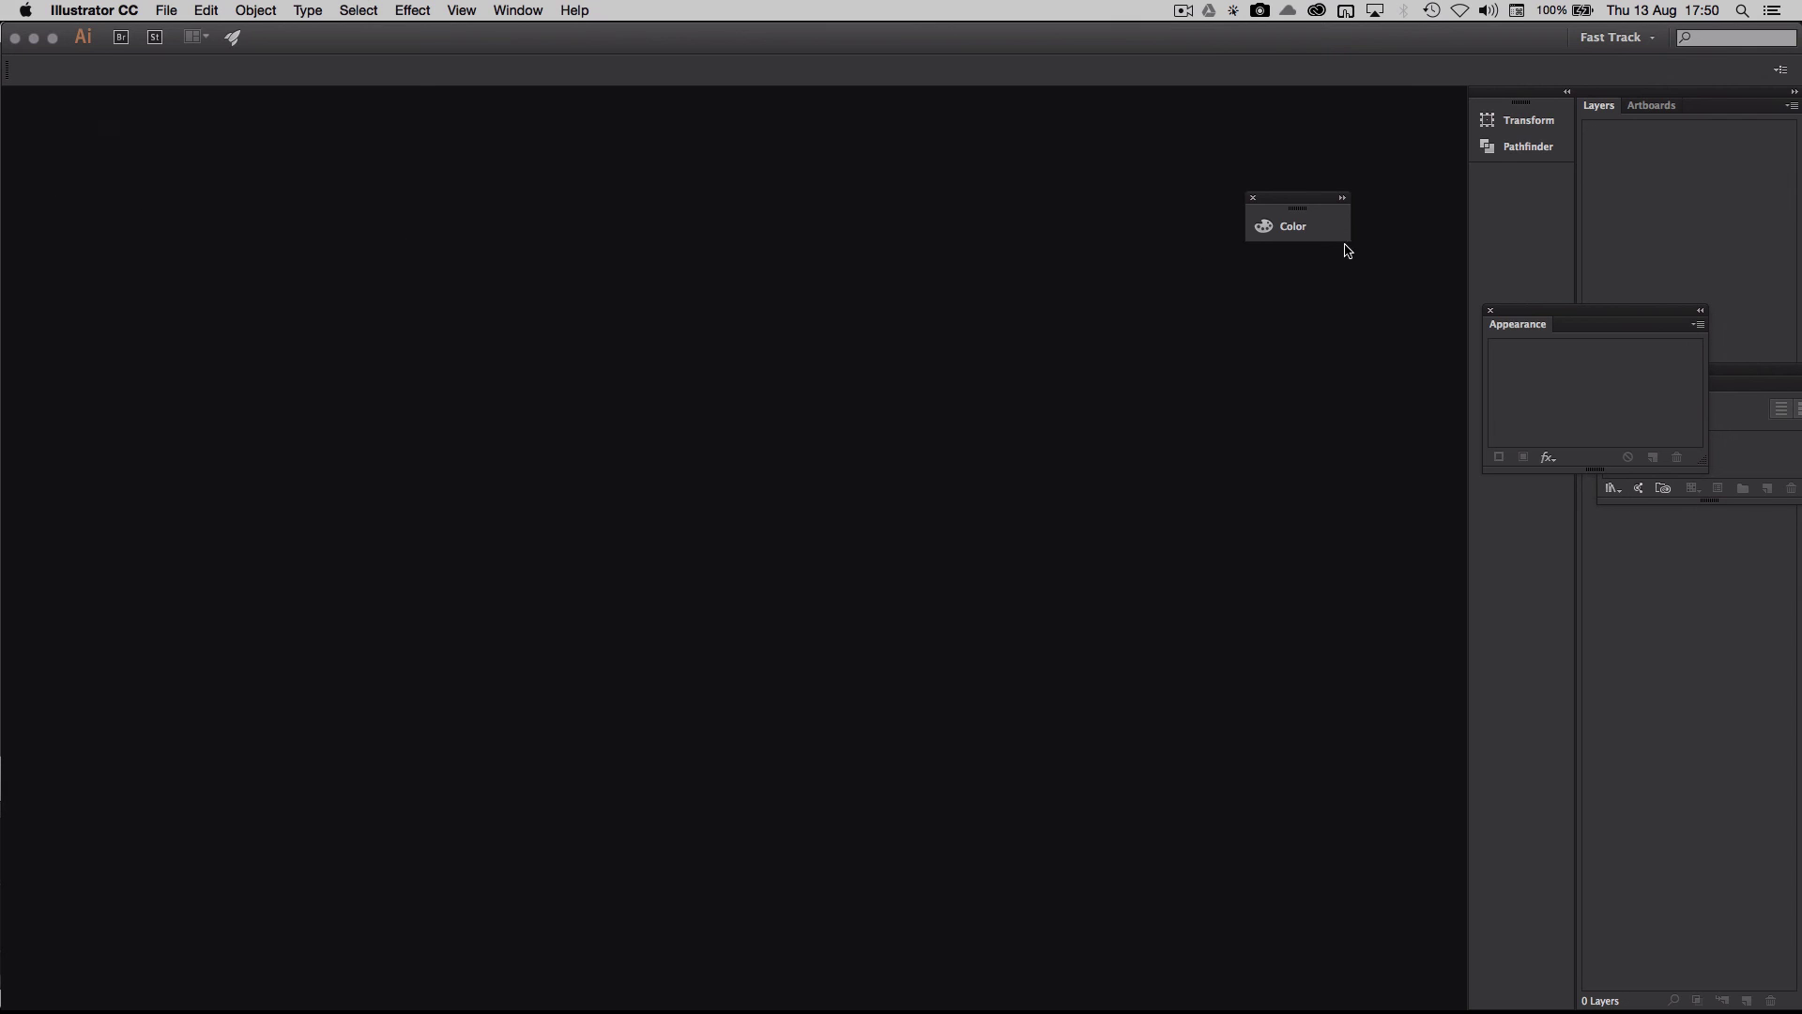
{"action": "left_click_drag", "start_coordinate": [1528, 89], "coordinate": [1396, 187]}
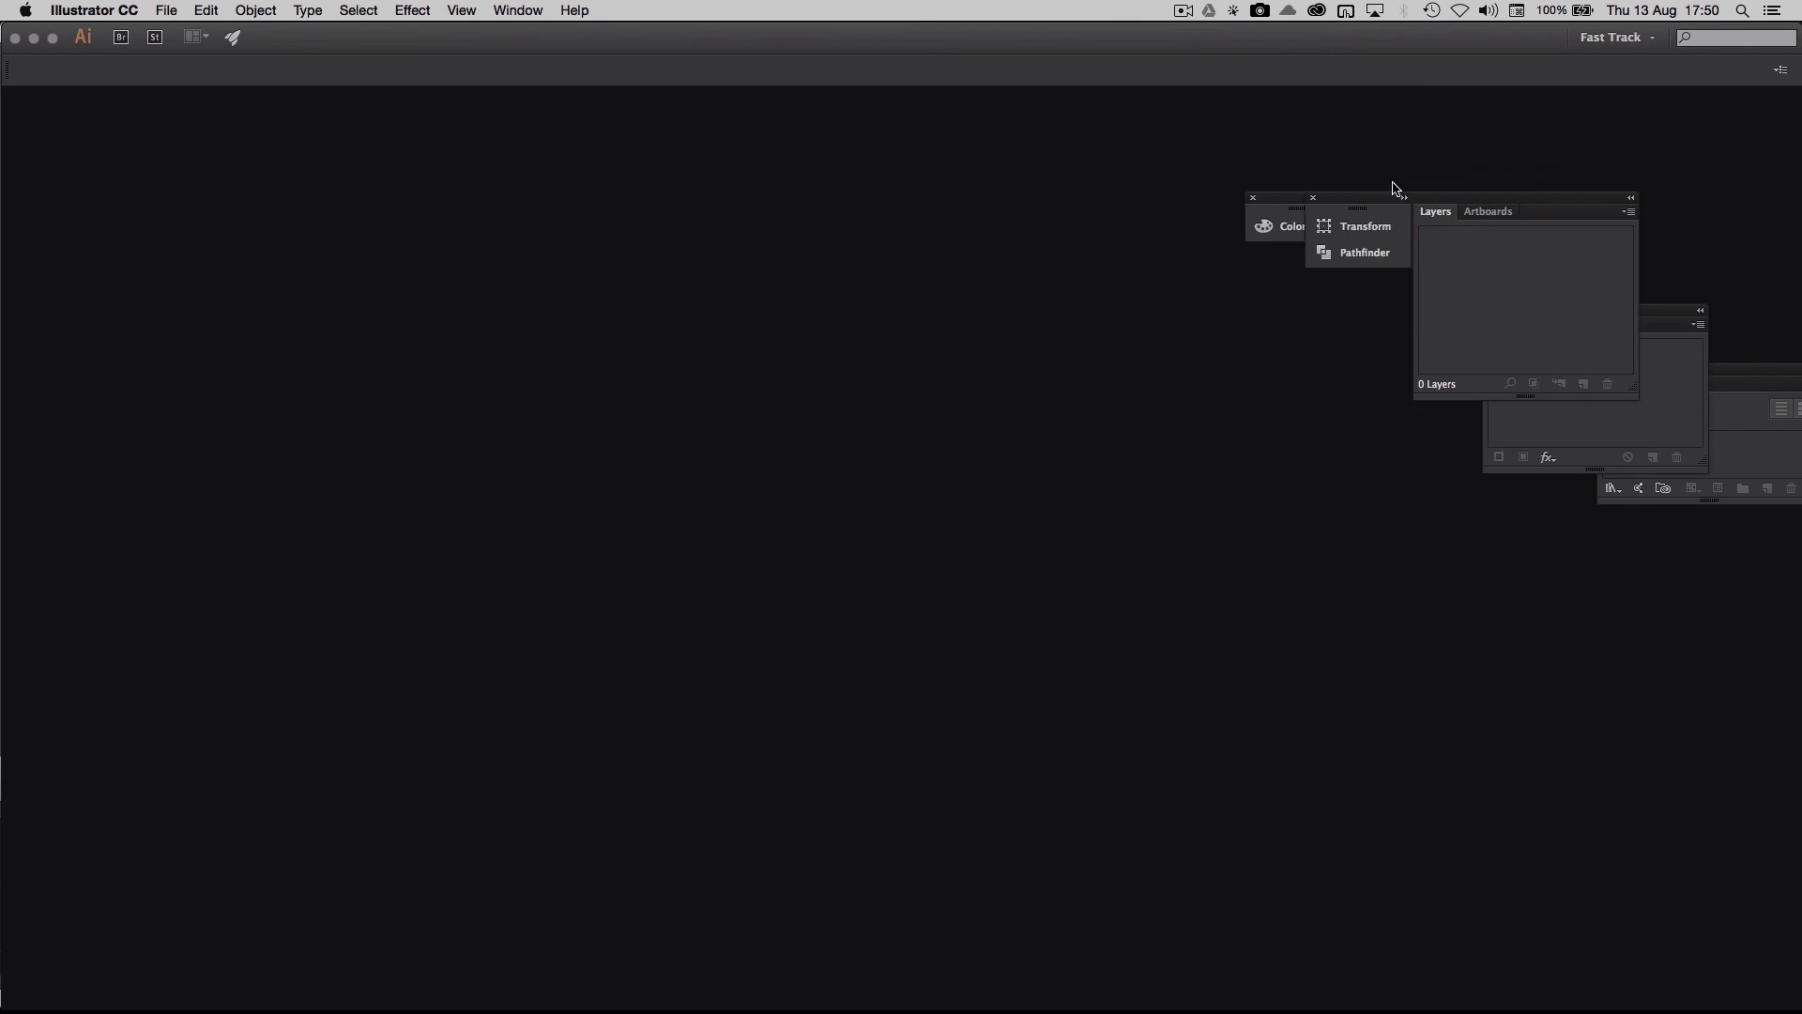
{"action": "left_click", "coordinate": [1633, 36]}
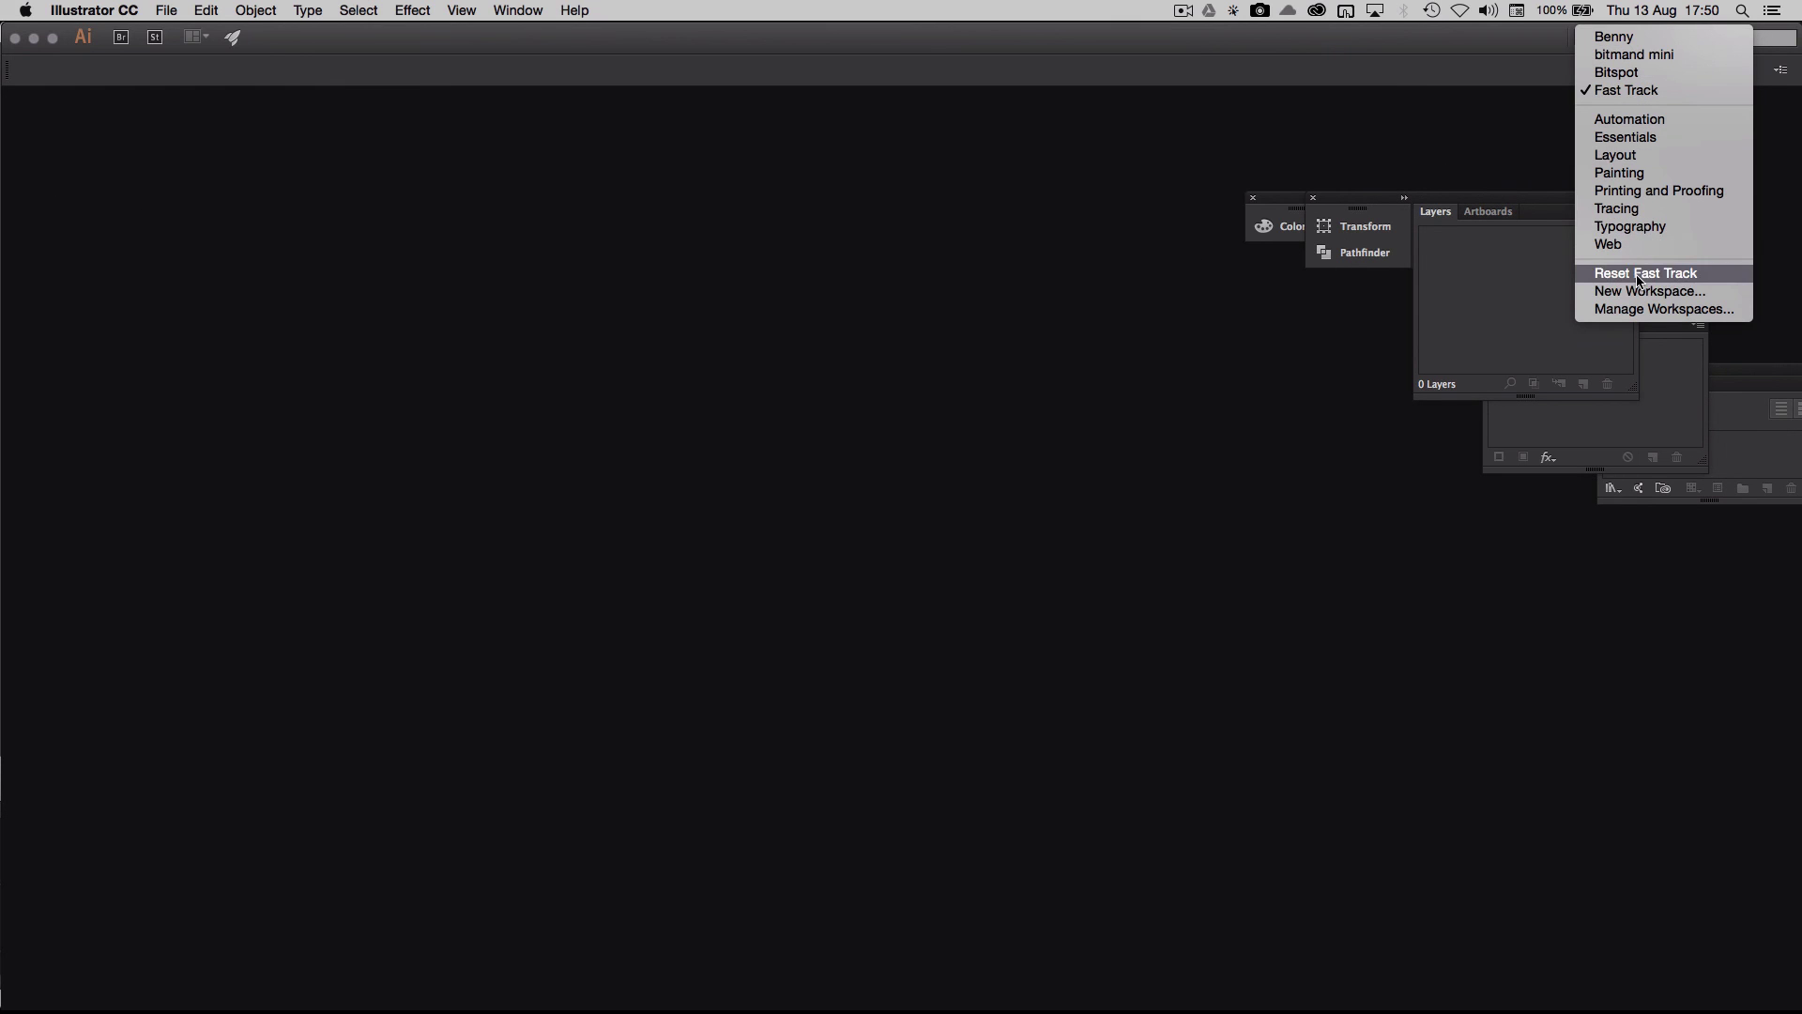
{"action": "left_click", "coordinate": [1685, 281]}
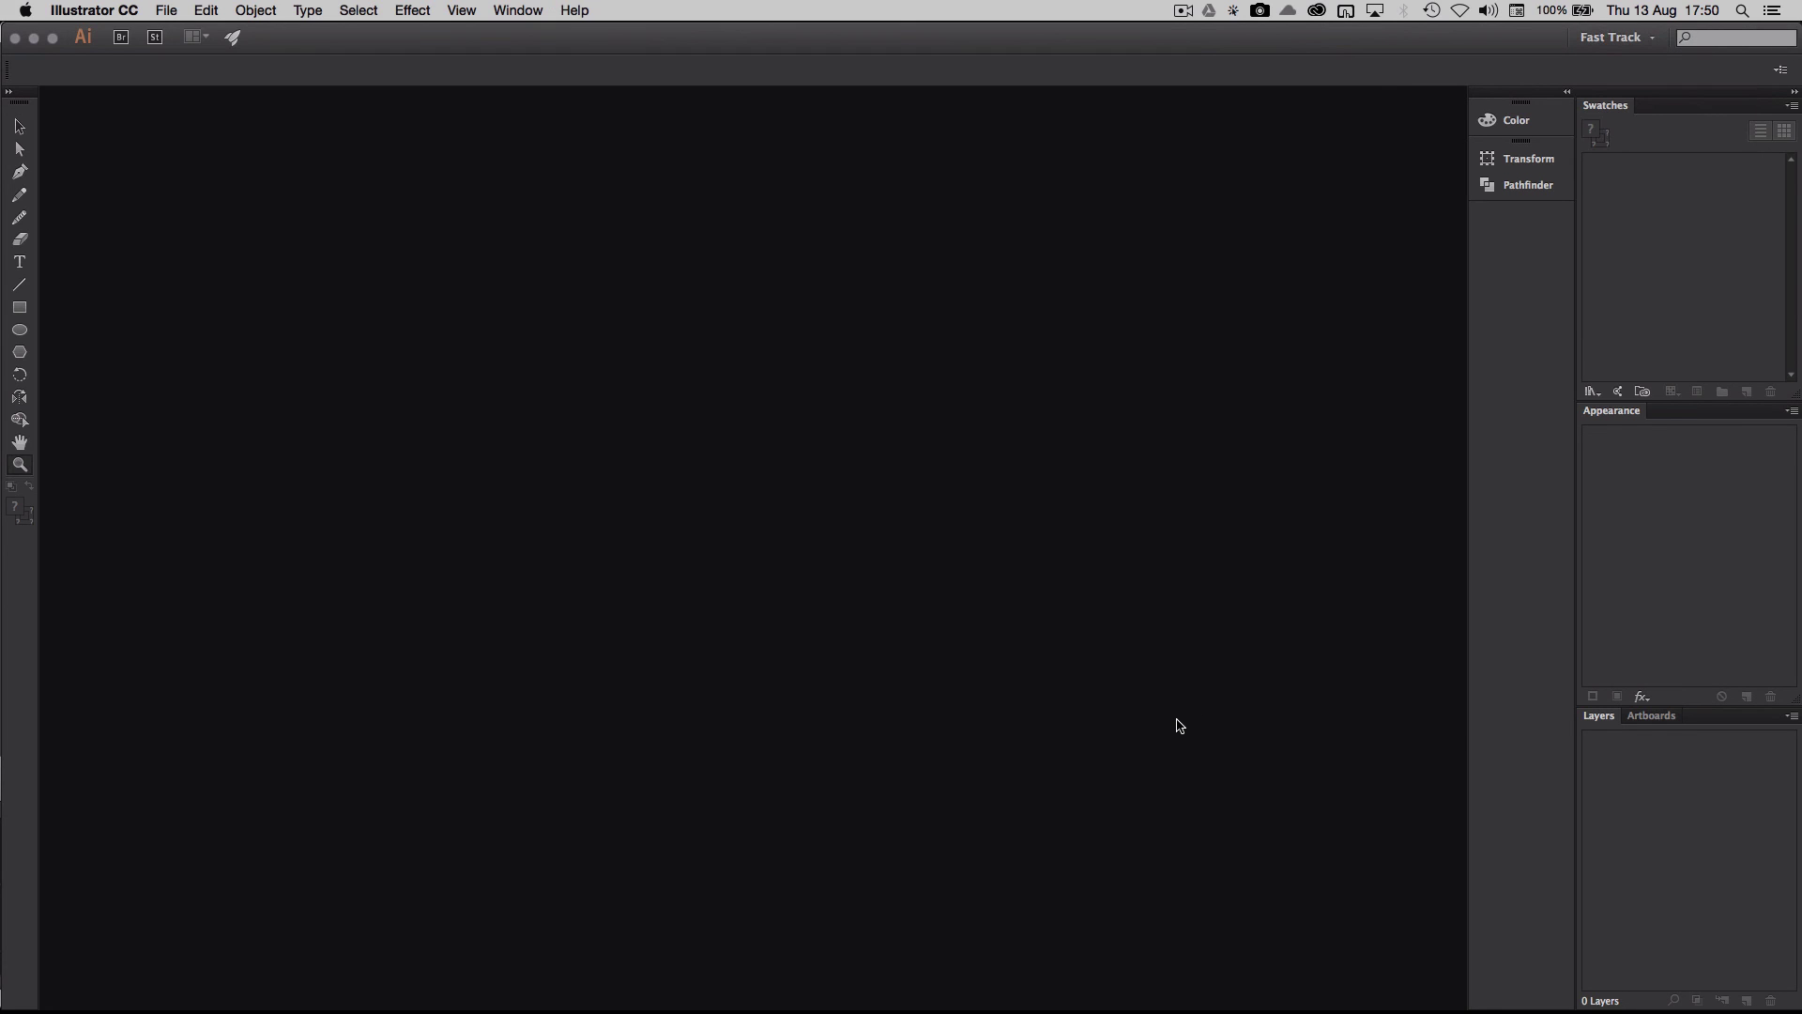